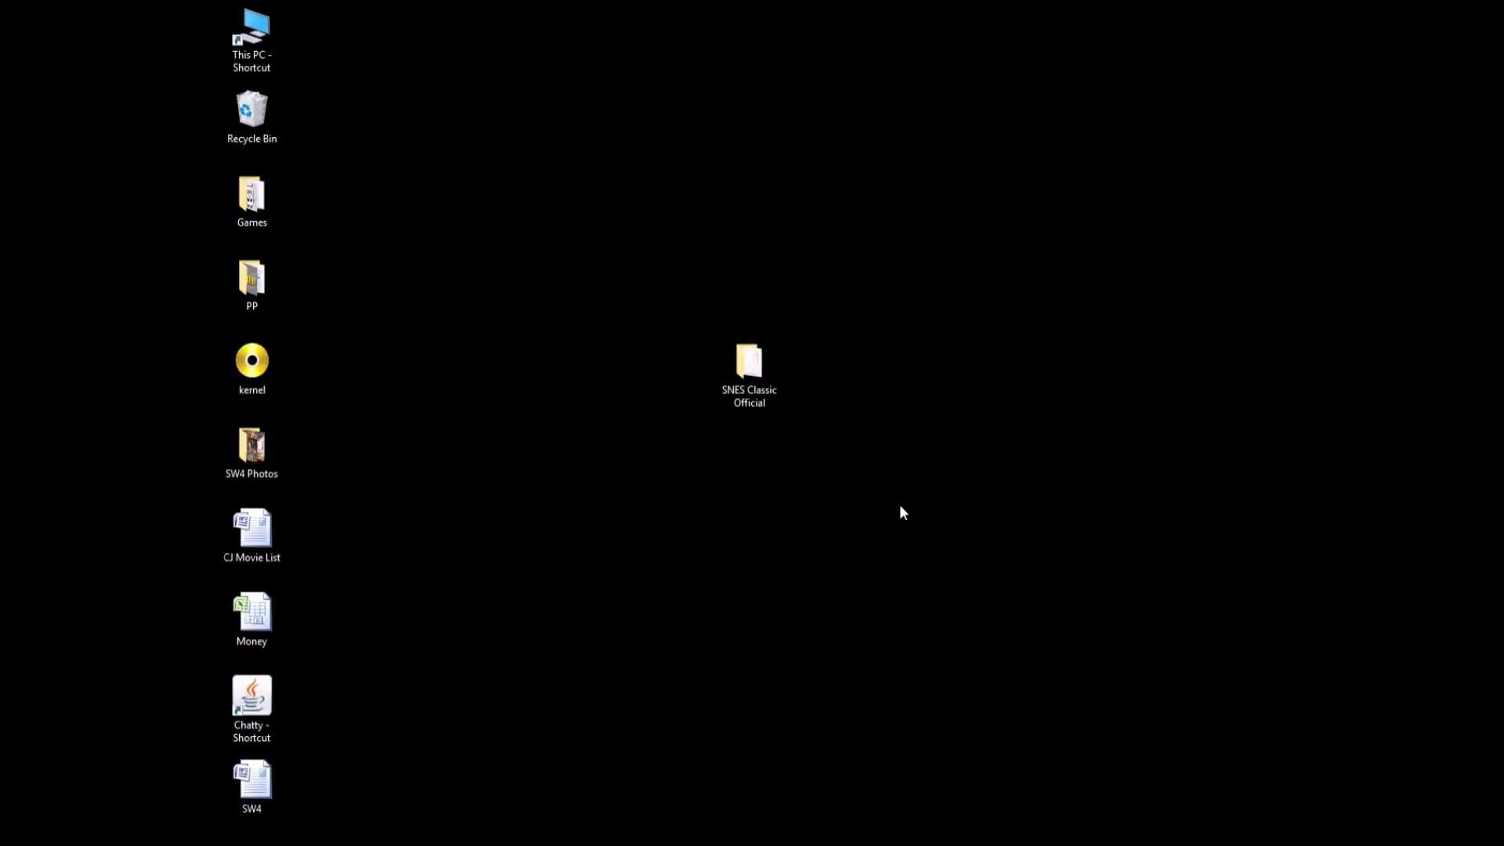
Drag the SNES Classic Official desktop folder slightly left, toward the screen centre.
drag(757, 383, 699, 386)
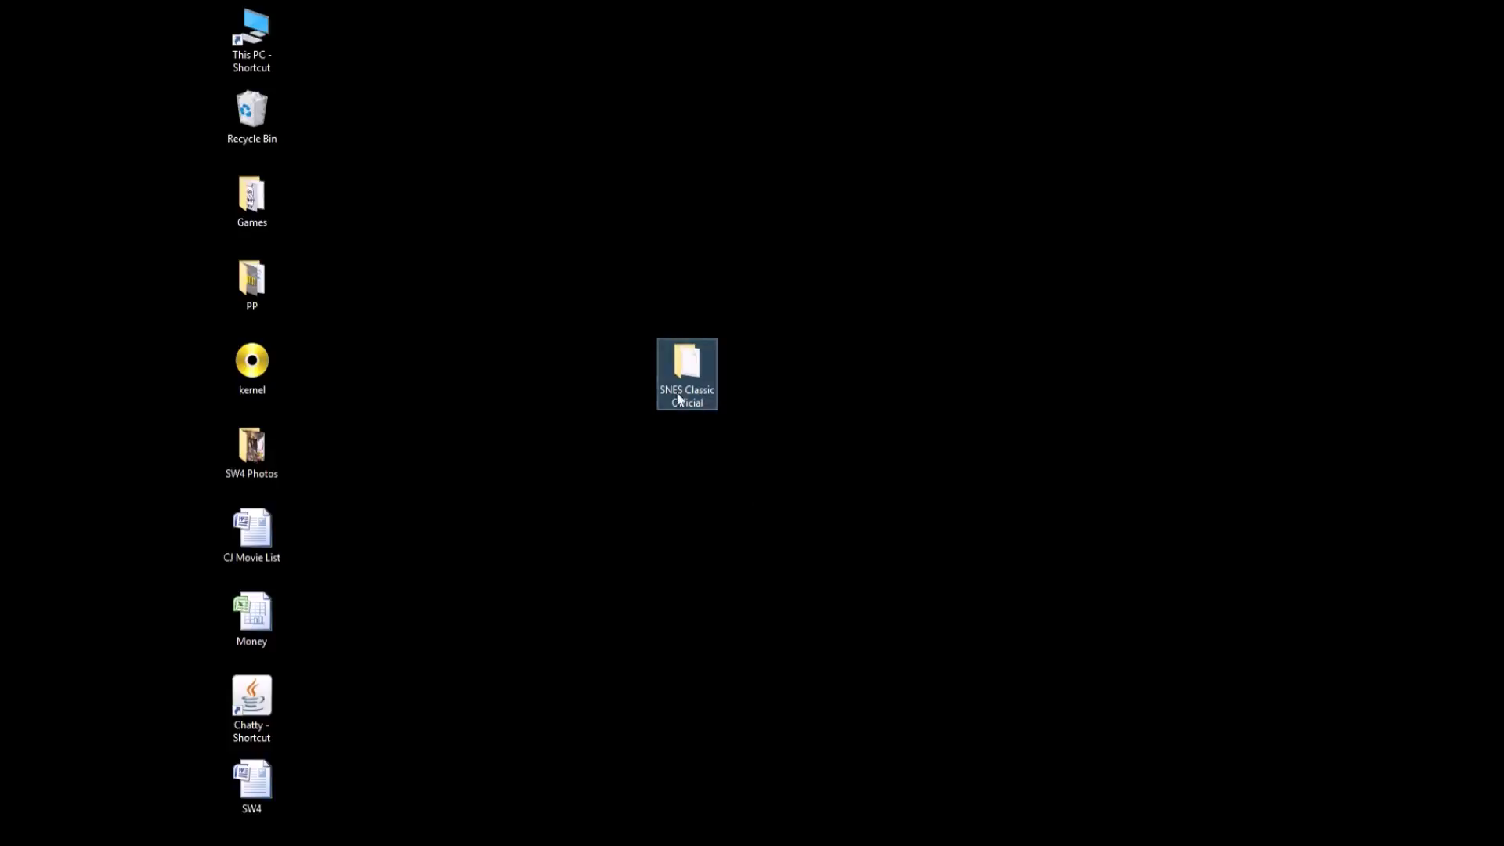
mouse_move(693, 377)
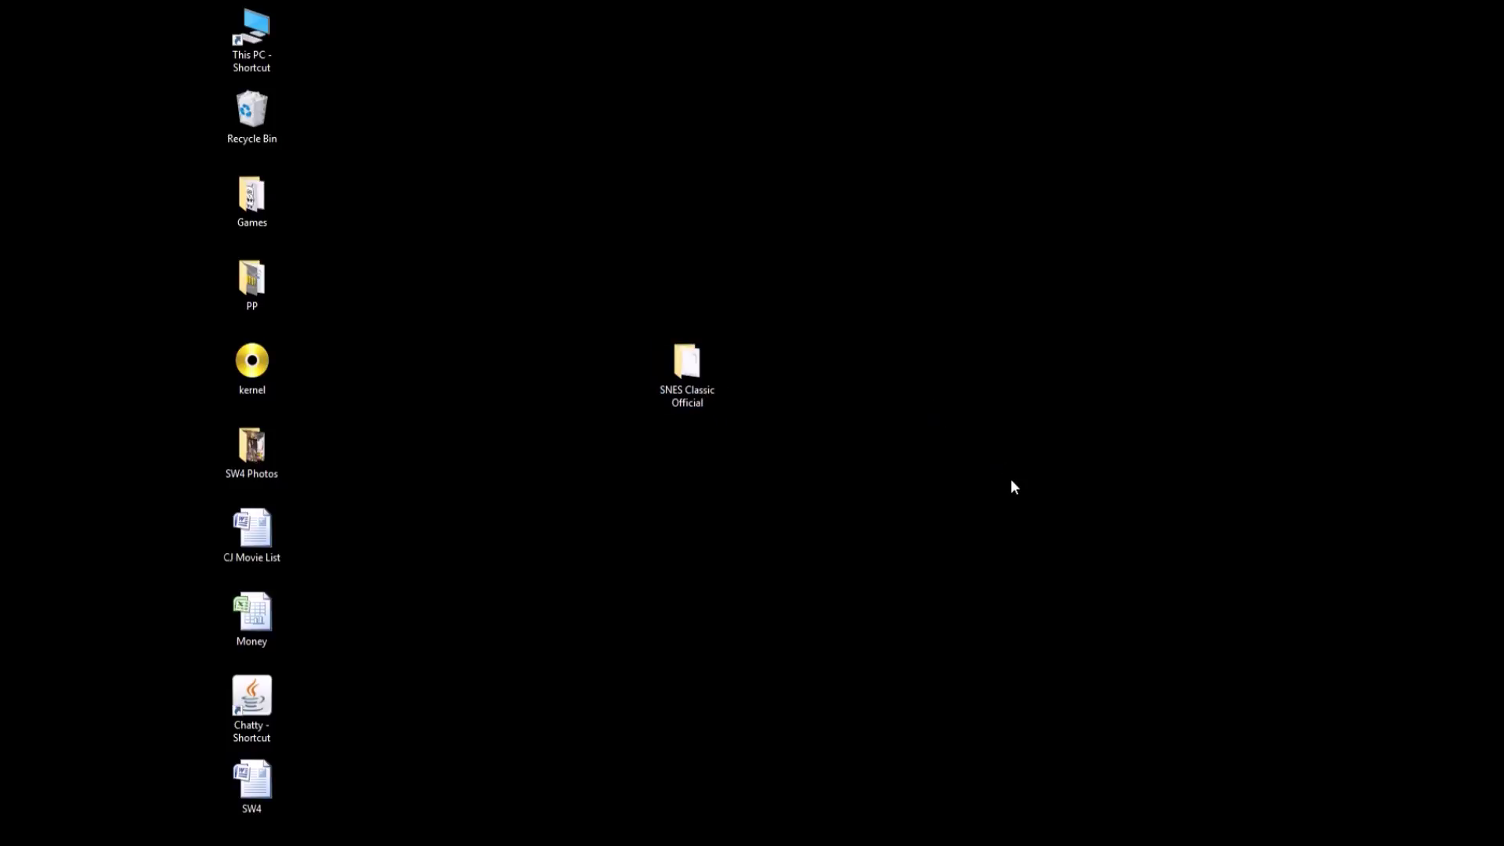
Move retroarch.hmod from SNES Classic Official into its cores folder and confirm it arrived.
double_click(687, 368)
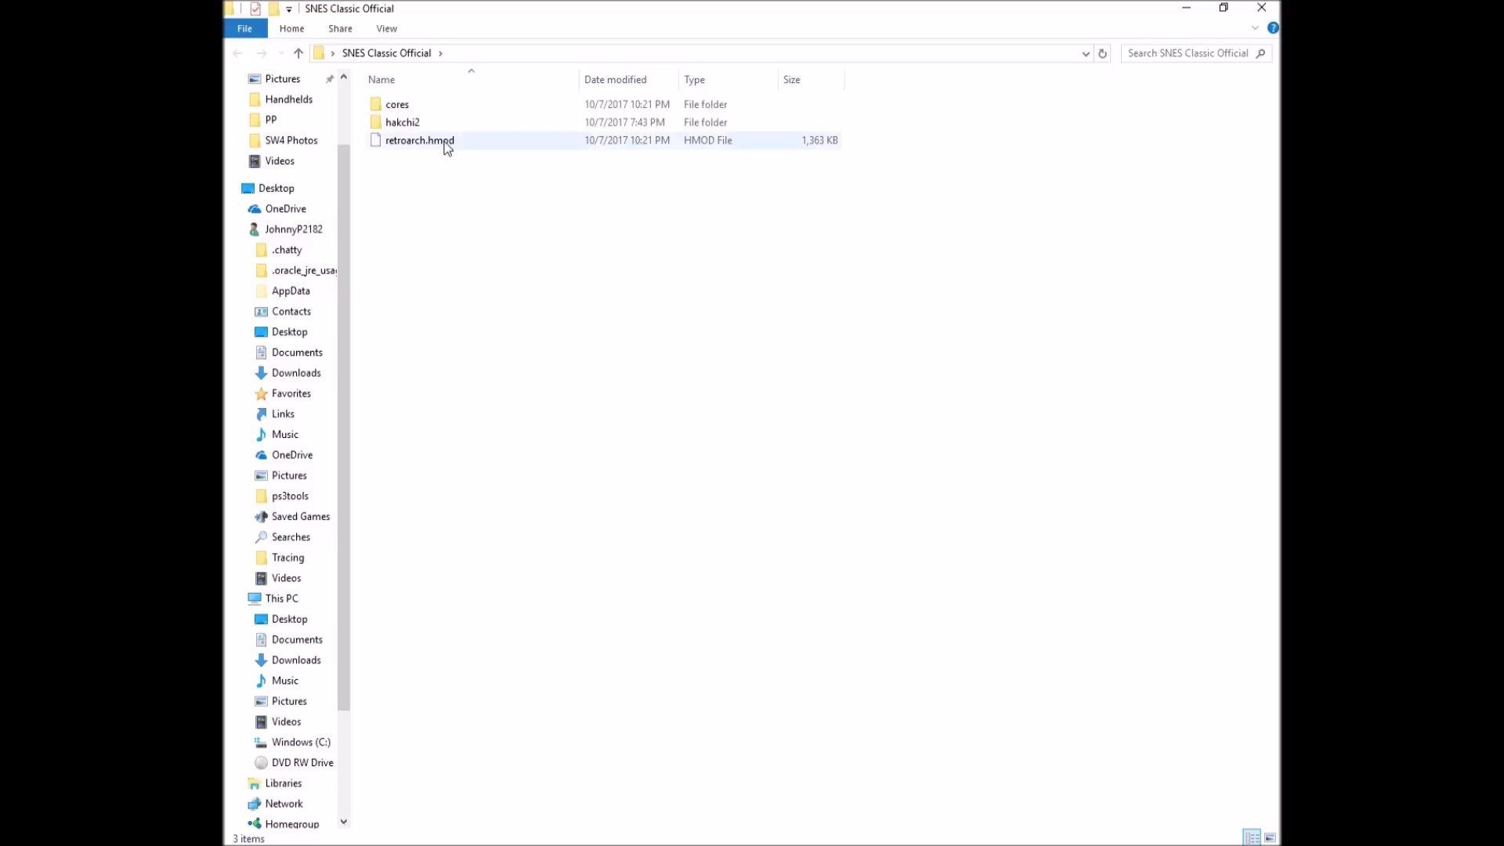
double_click(397, 105)
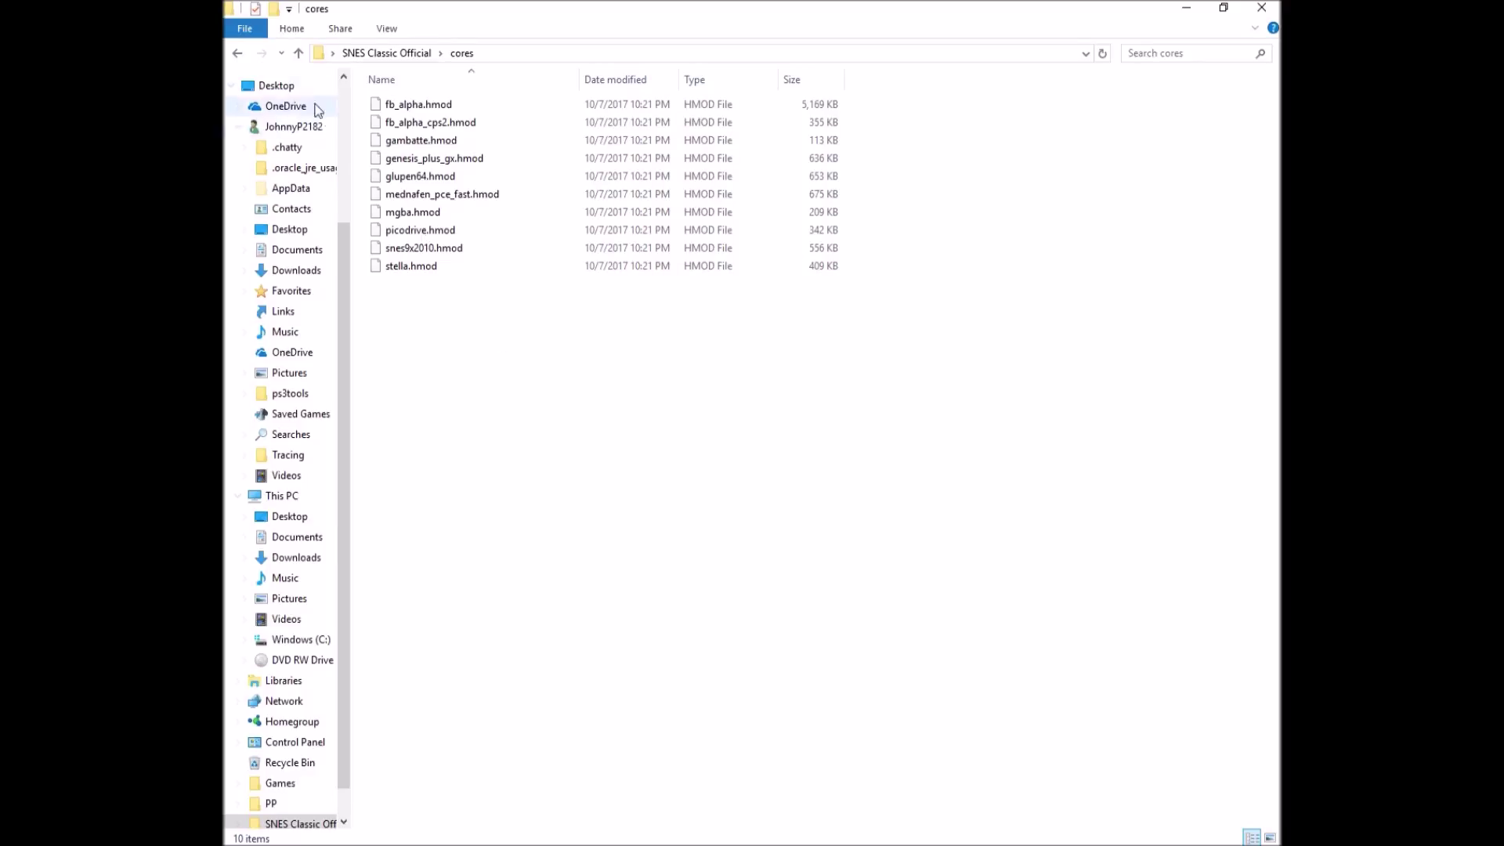
click(238, 55)
drag(419, 138, 400, 123)
double_click(397, 107)
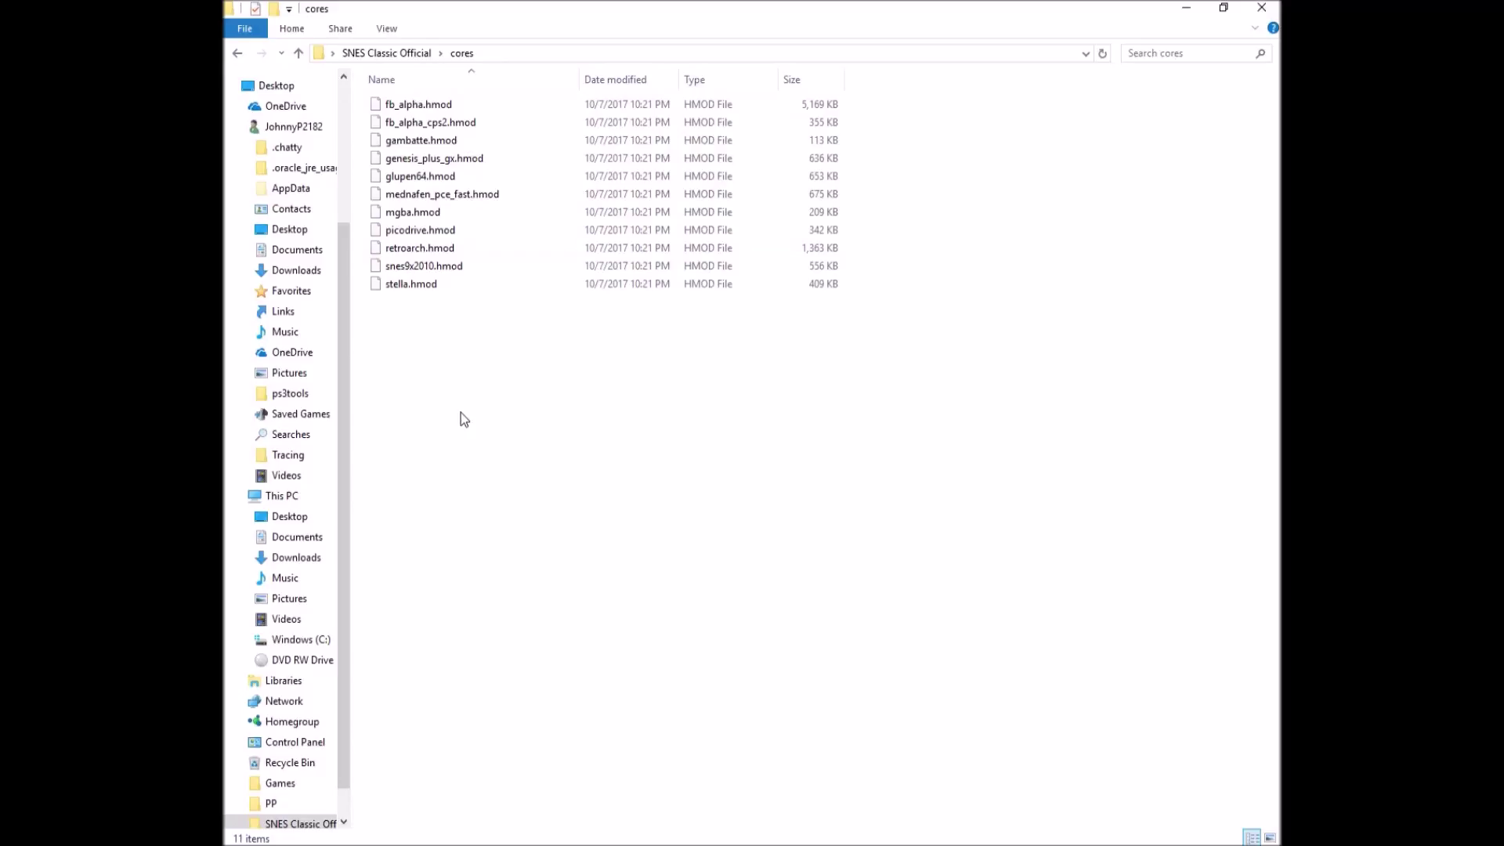
click(237, 52)
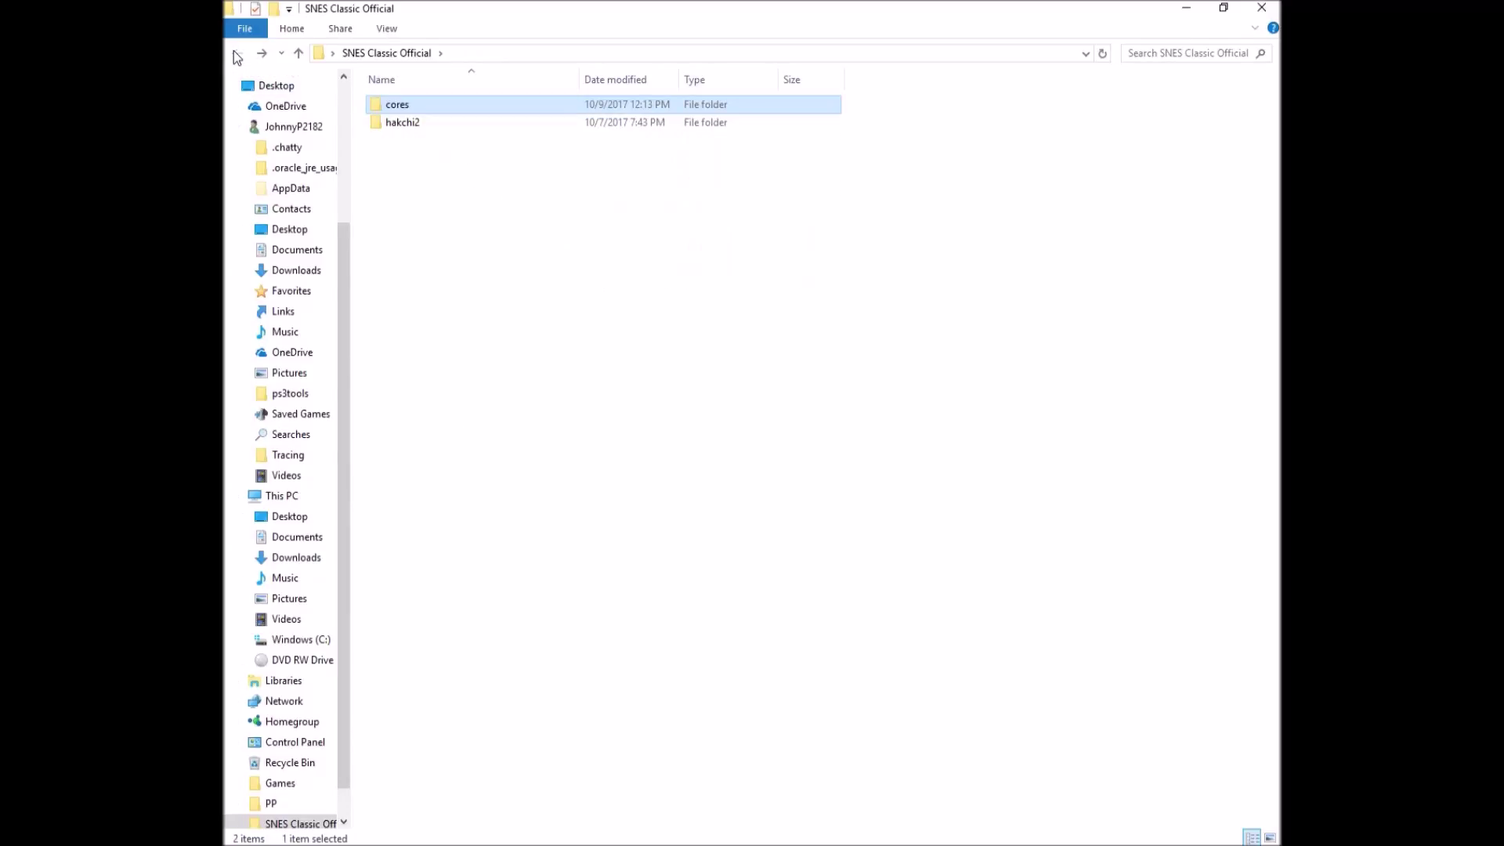
Inspect the hakchi2 dump folder, then launch hakchi2 from the hakchi2 folder.
double_click(427, 128)
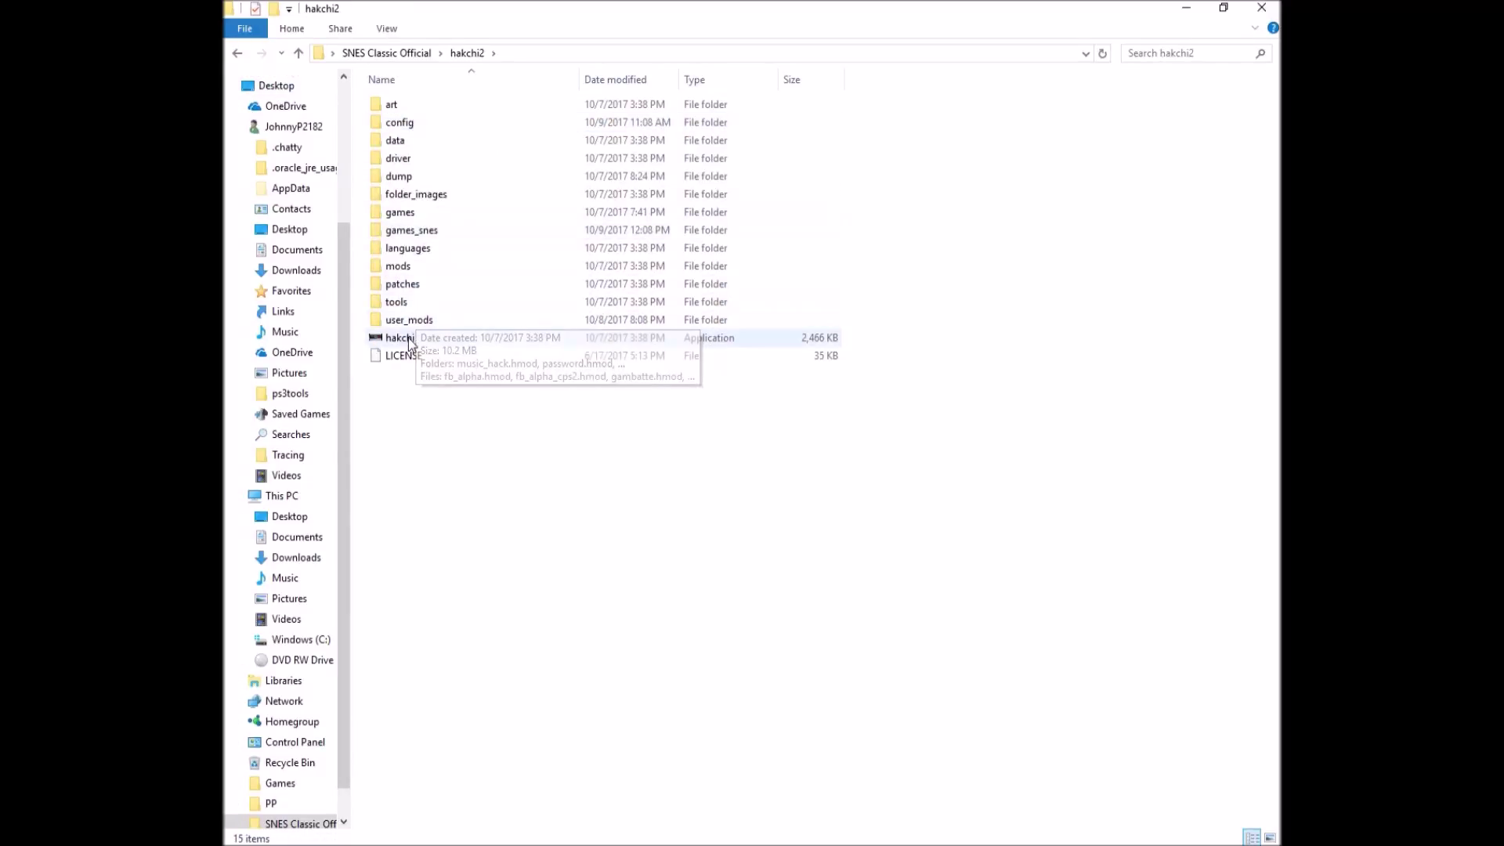
click(402, 179)
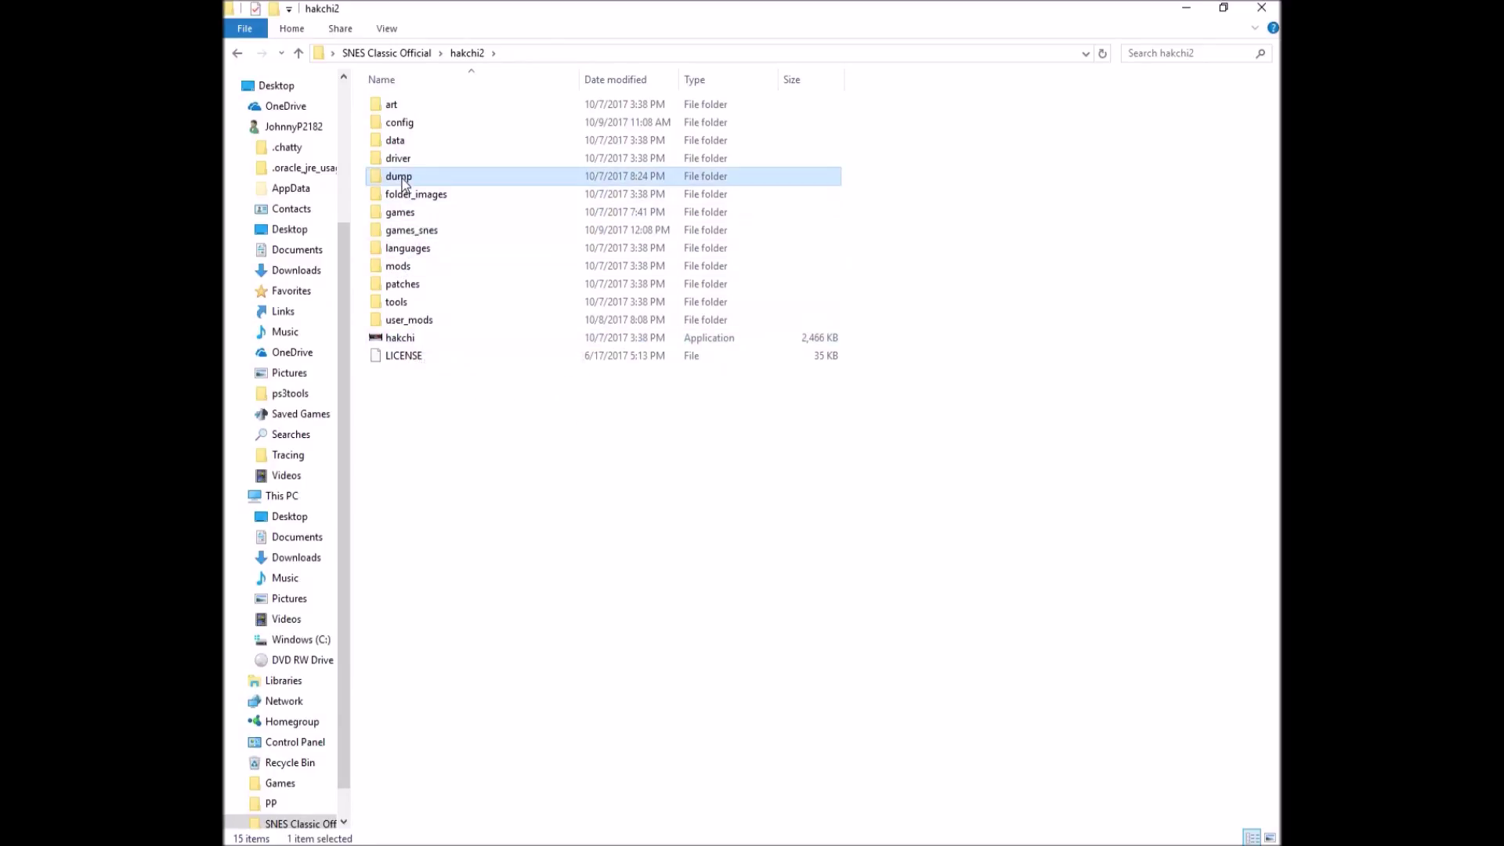
double_click(403, 179)
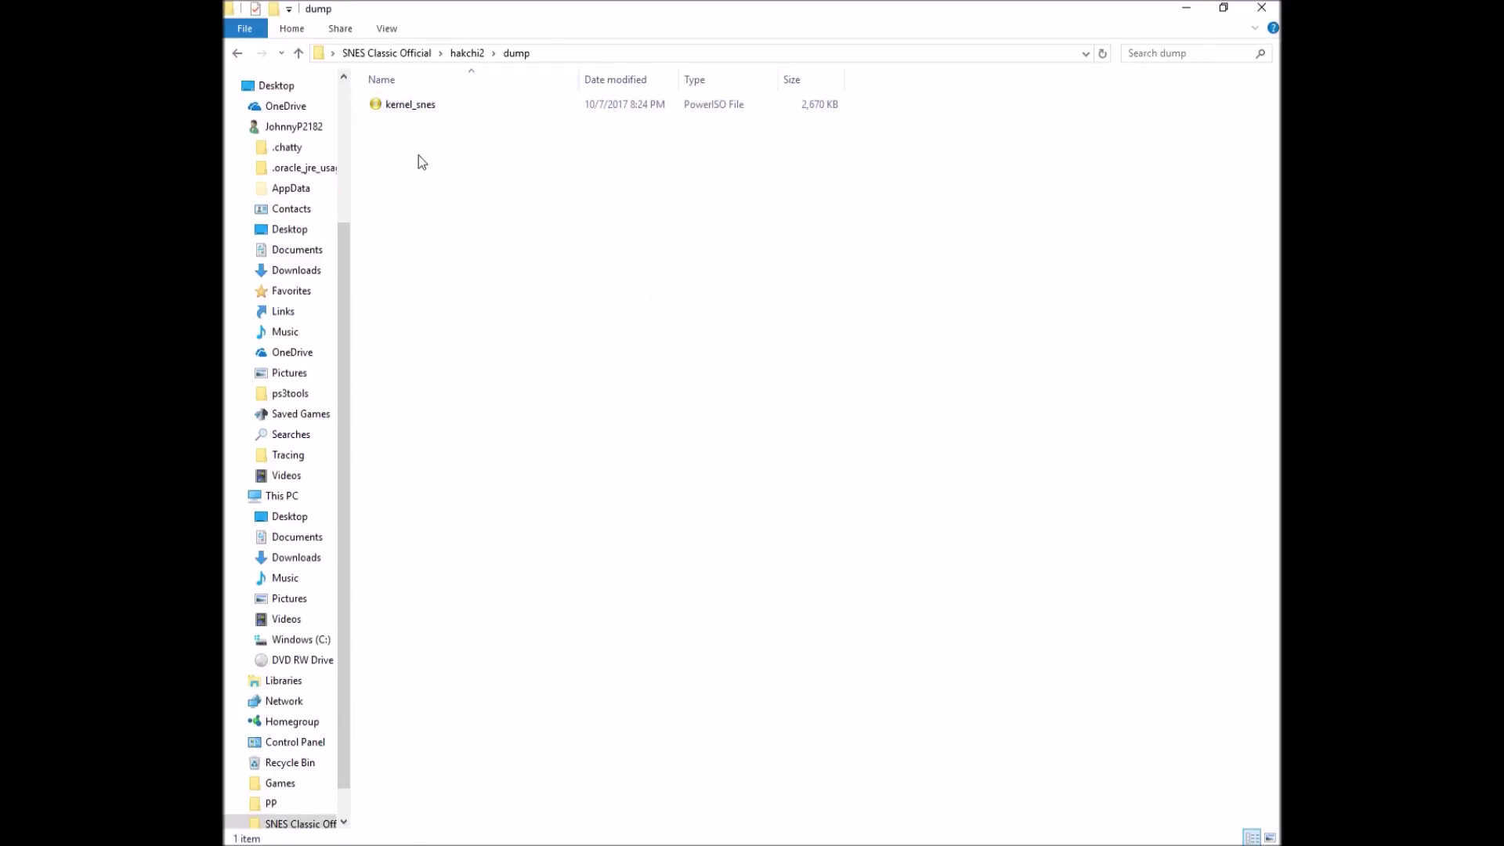
click(237, 53)
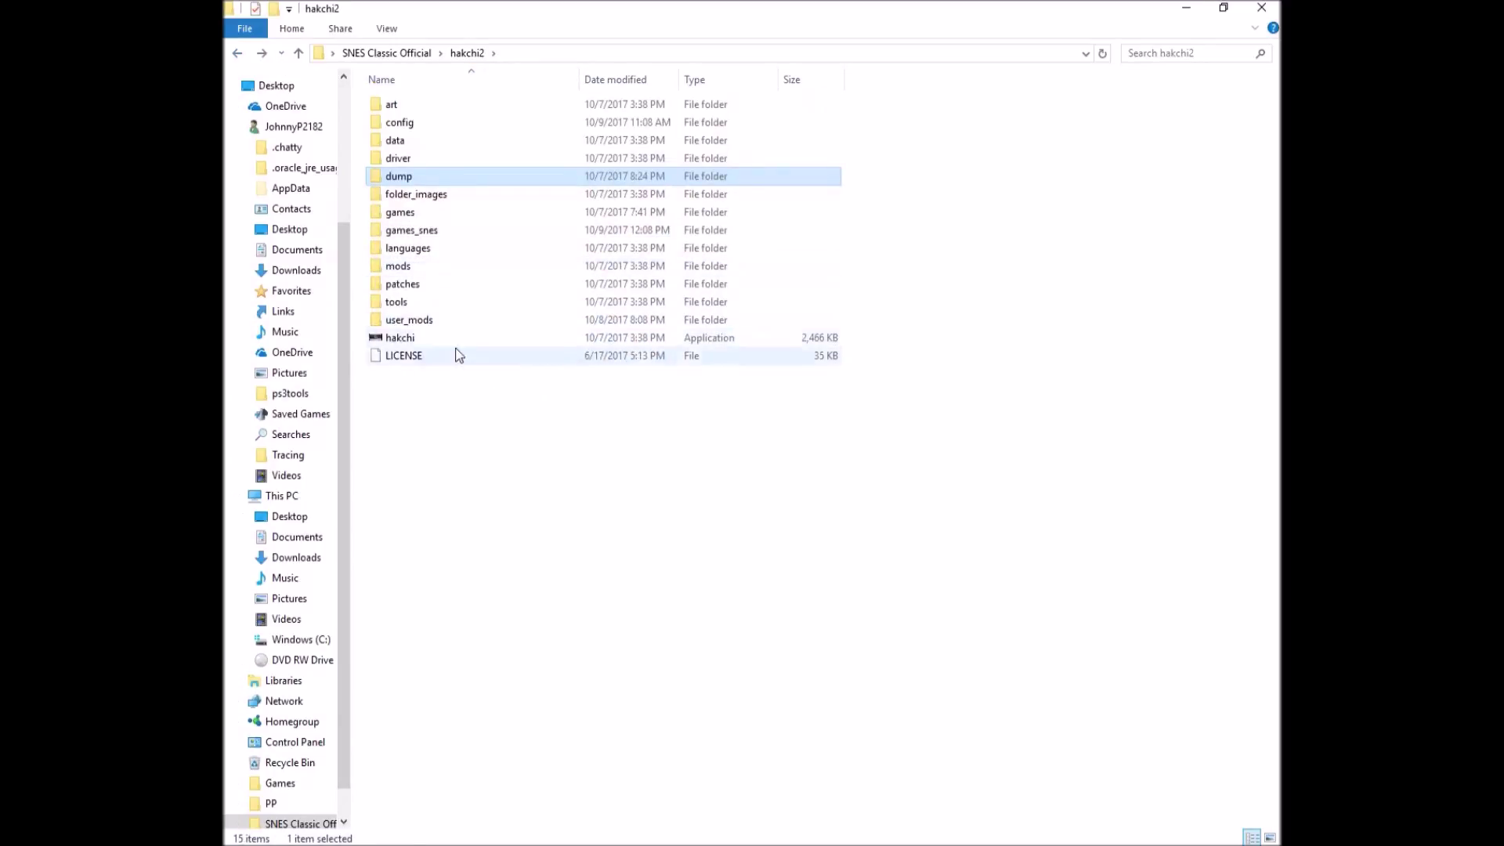
click(410, 340)
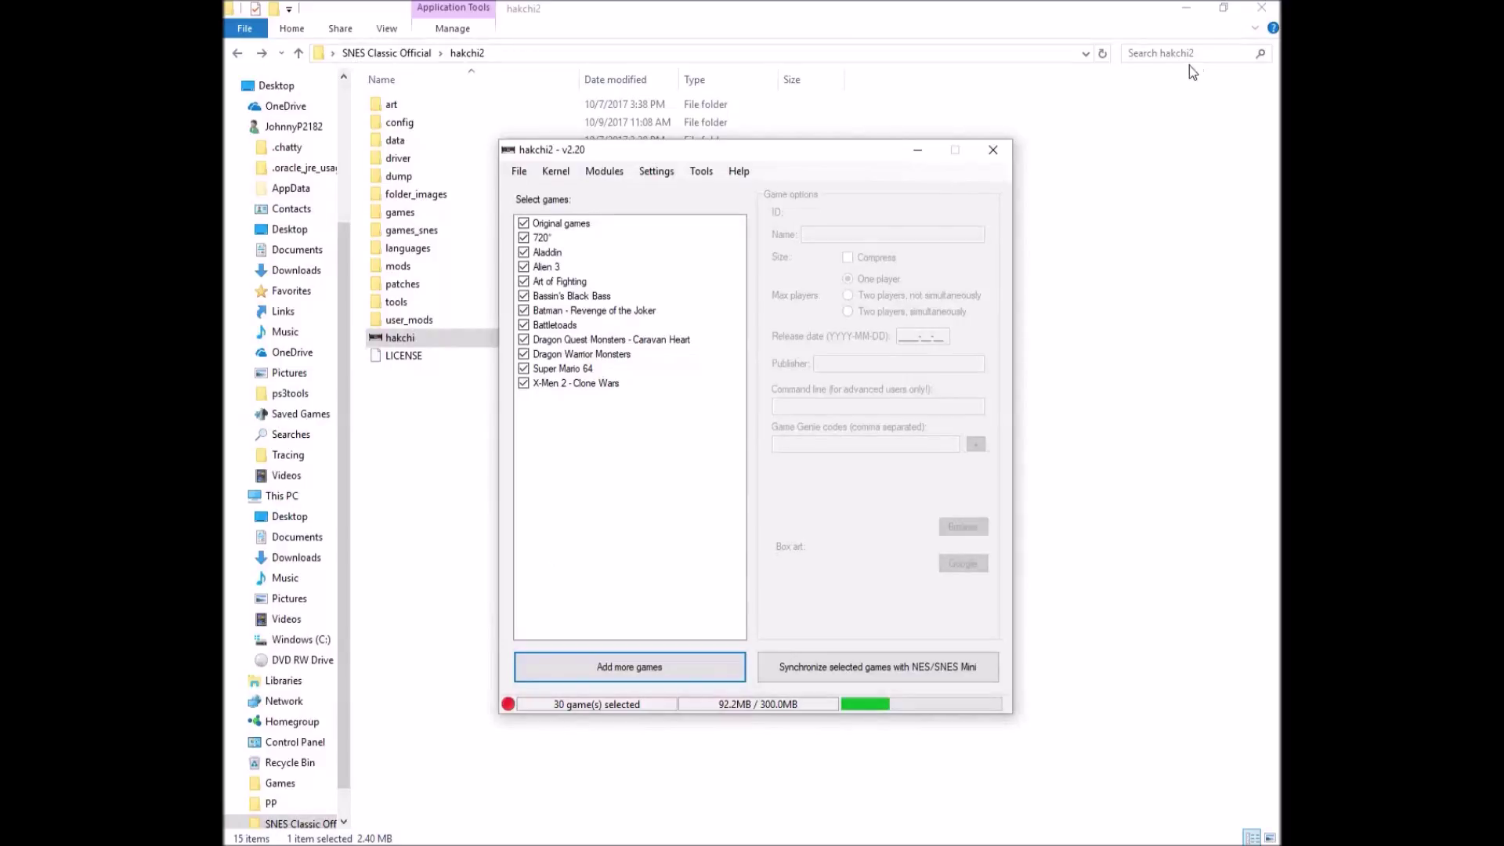
Close File Explorer and browse the Add more games dialog up to the Emulators folder.
click(1260, 11)
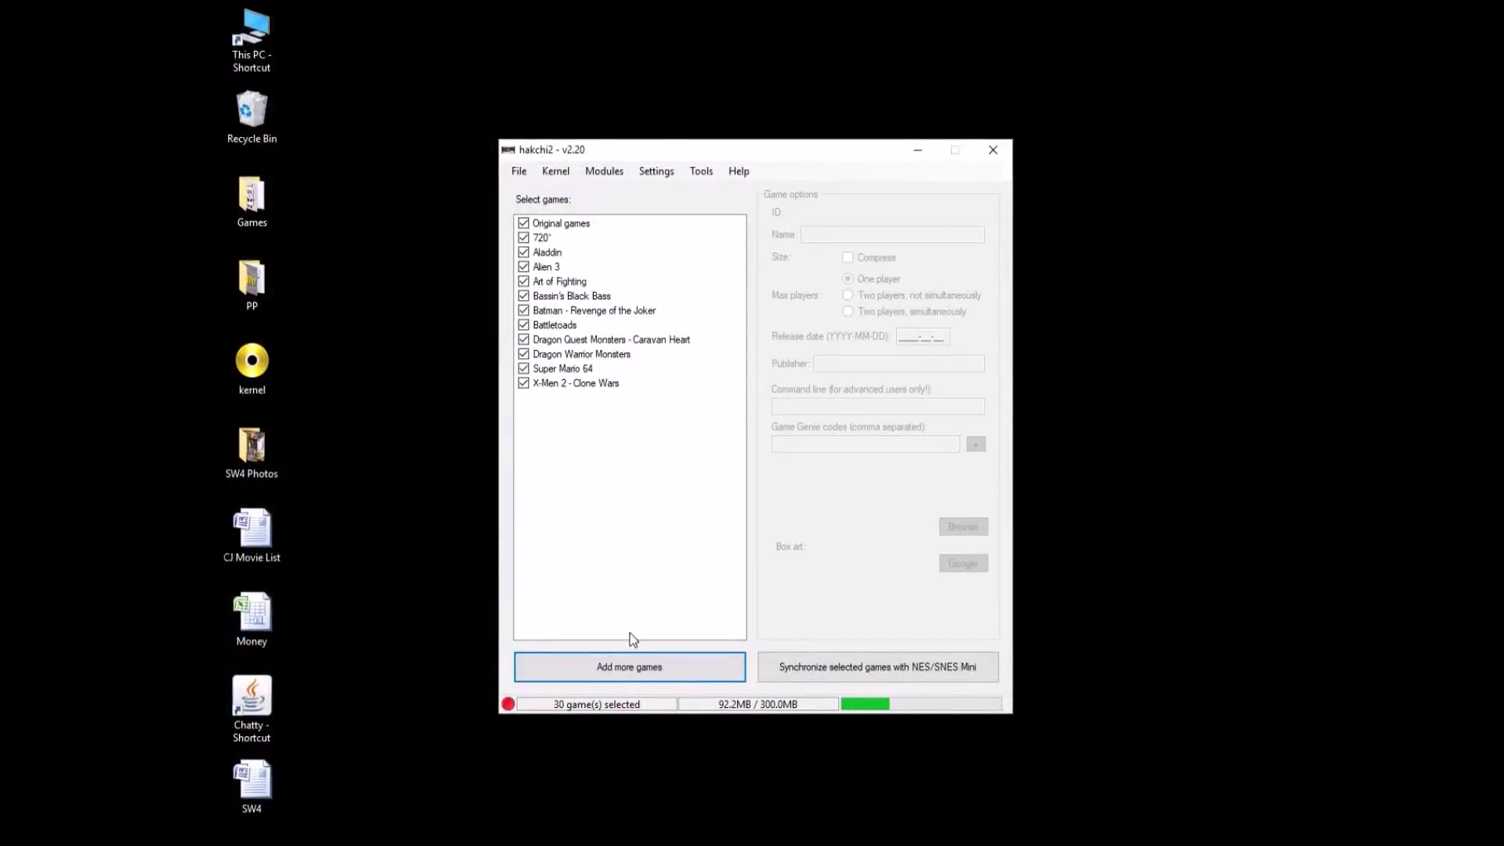
click(624, 666)
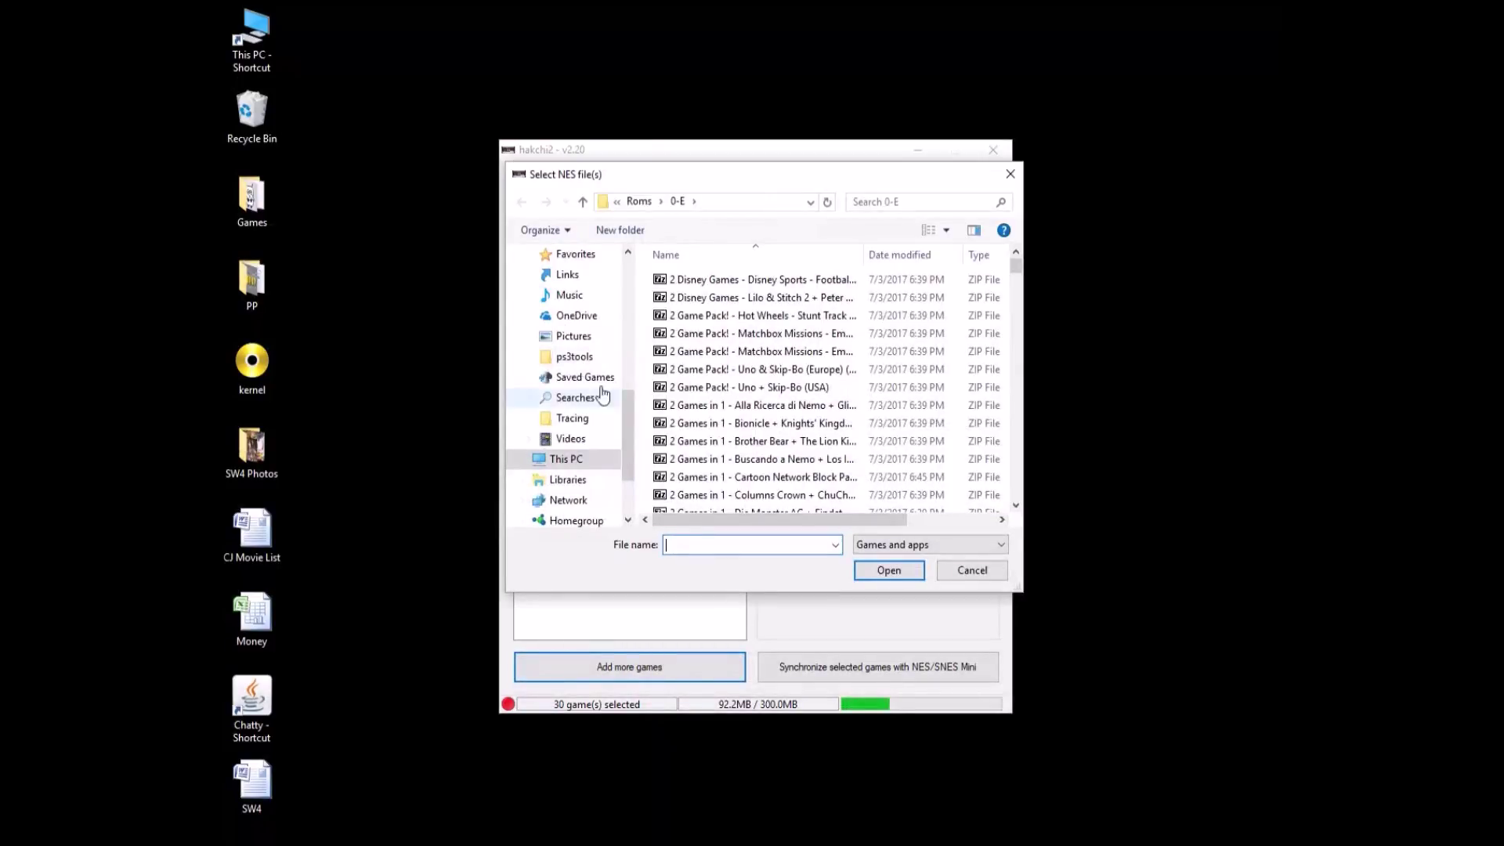
click(638, 201)
click(640, 202)
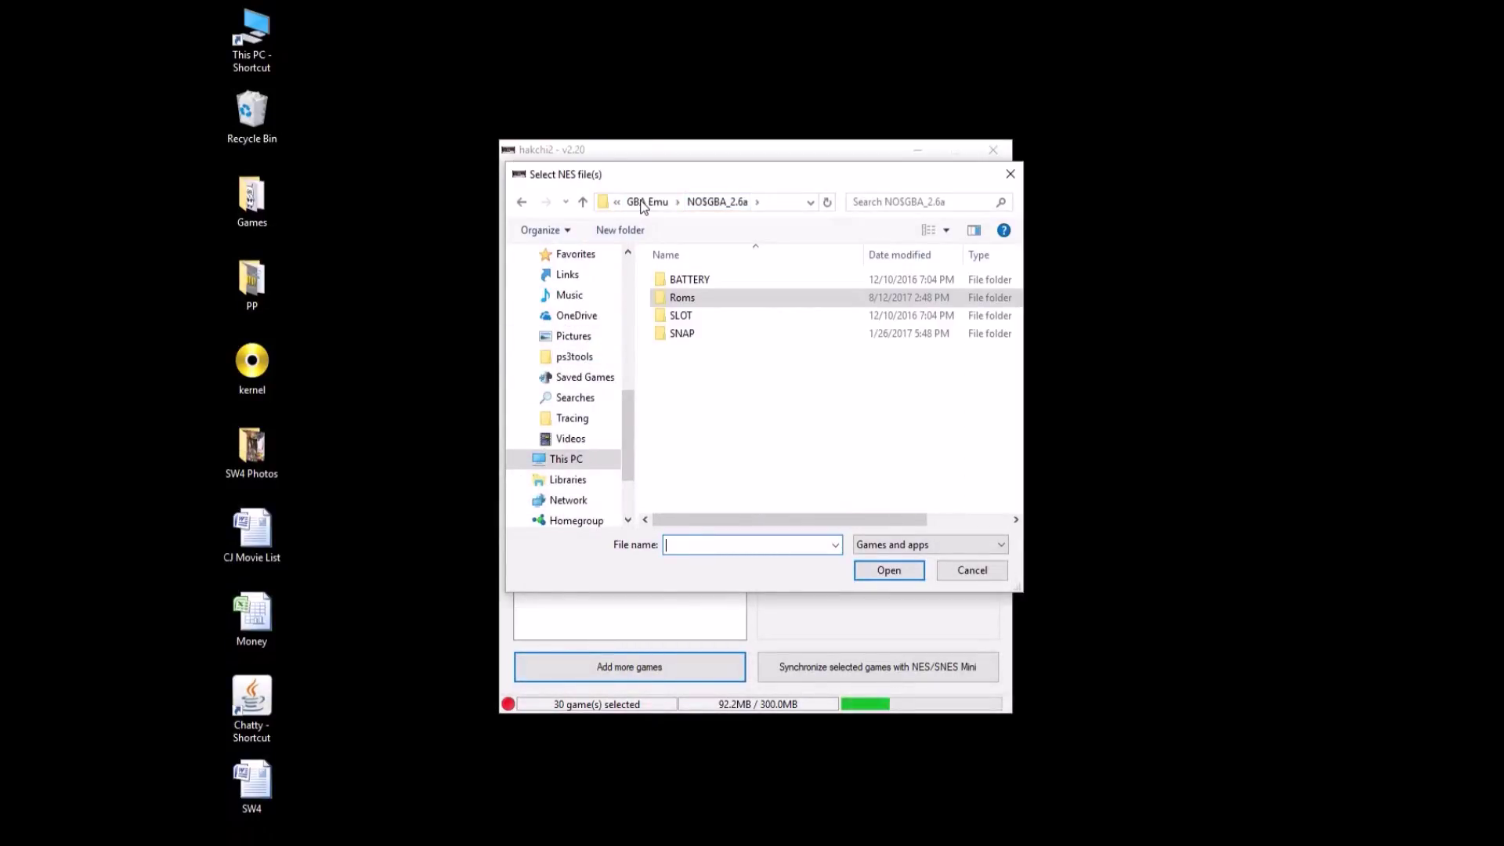
click(641, 202)
click(640, 202)
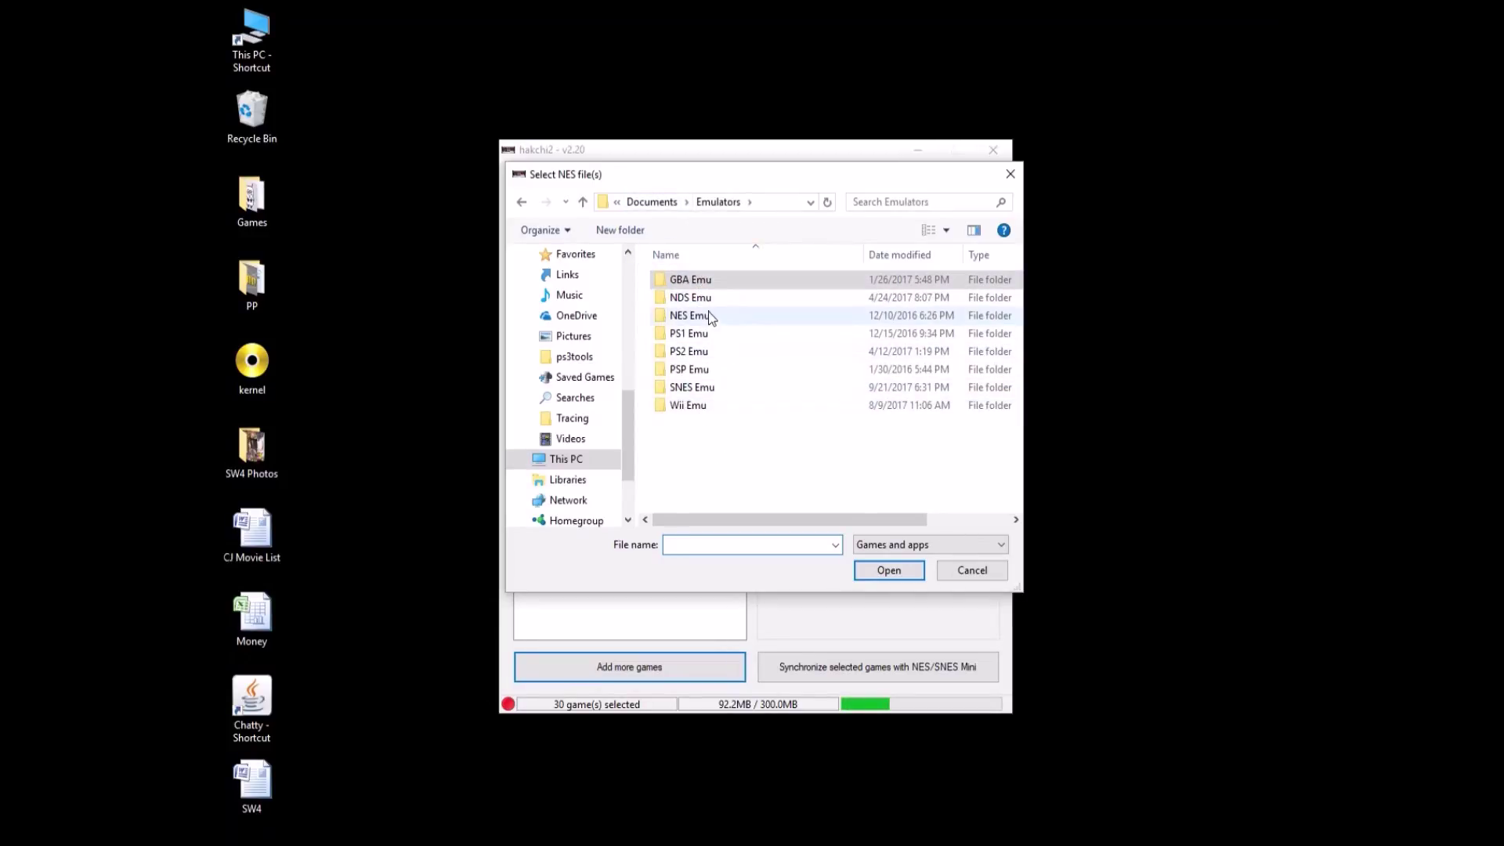
Look inside GBA Emu > NO$GBA_2.6a > Roms, then return to the Emulators folder.
double_click(699, 286)
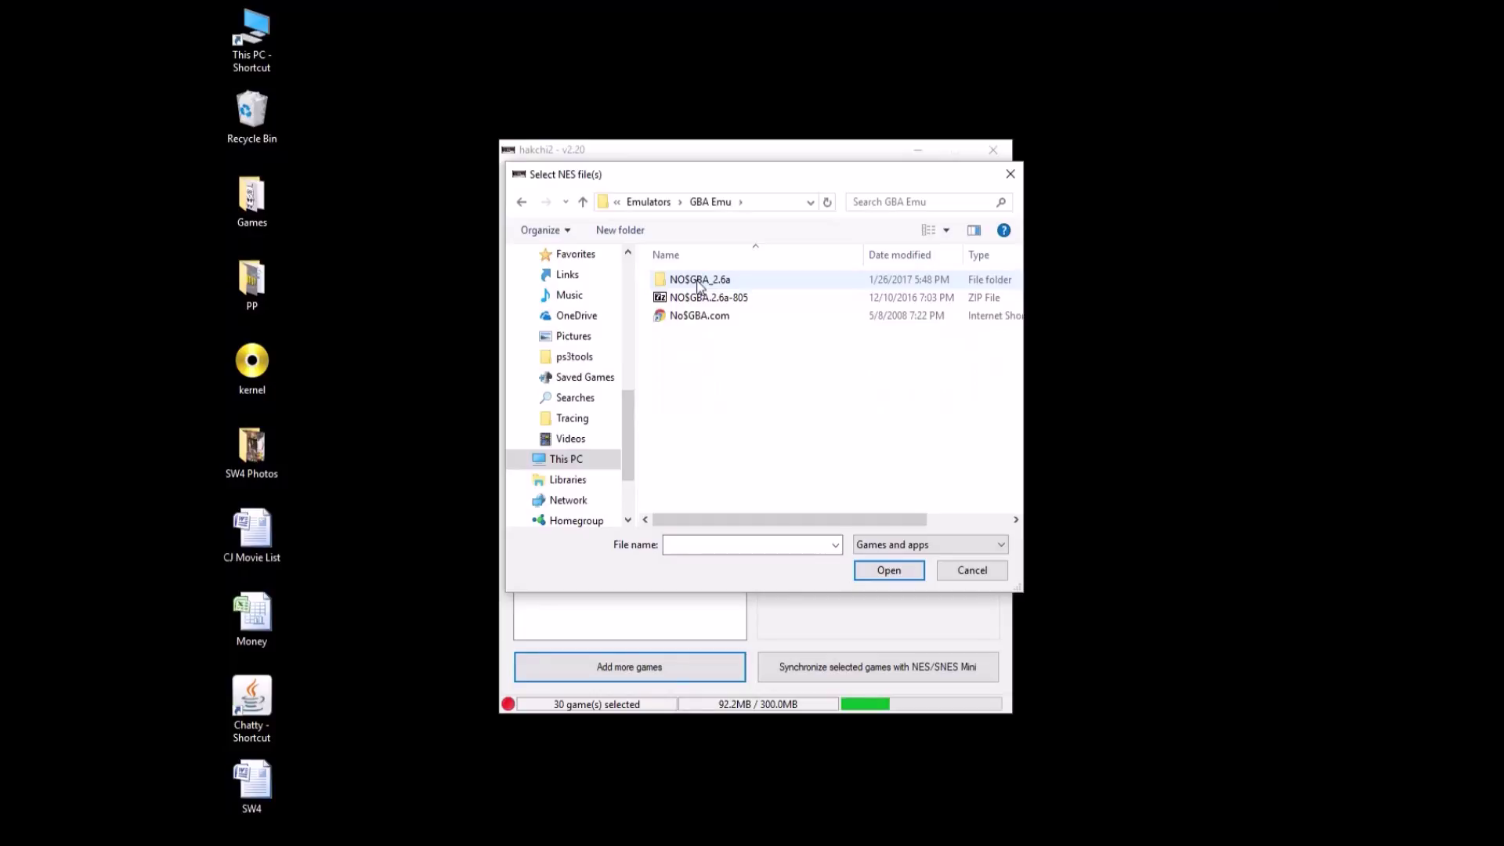
double_click(699, 287)
double_click(676, 298)
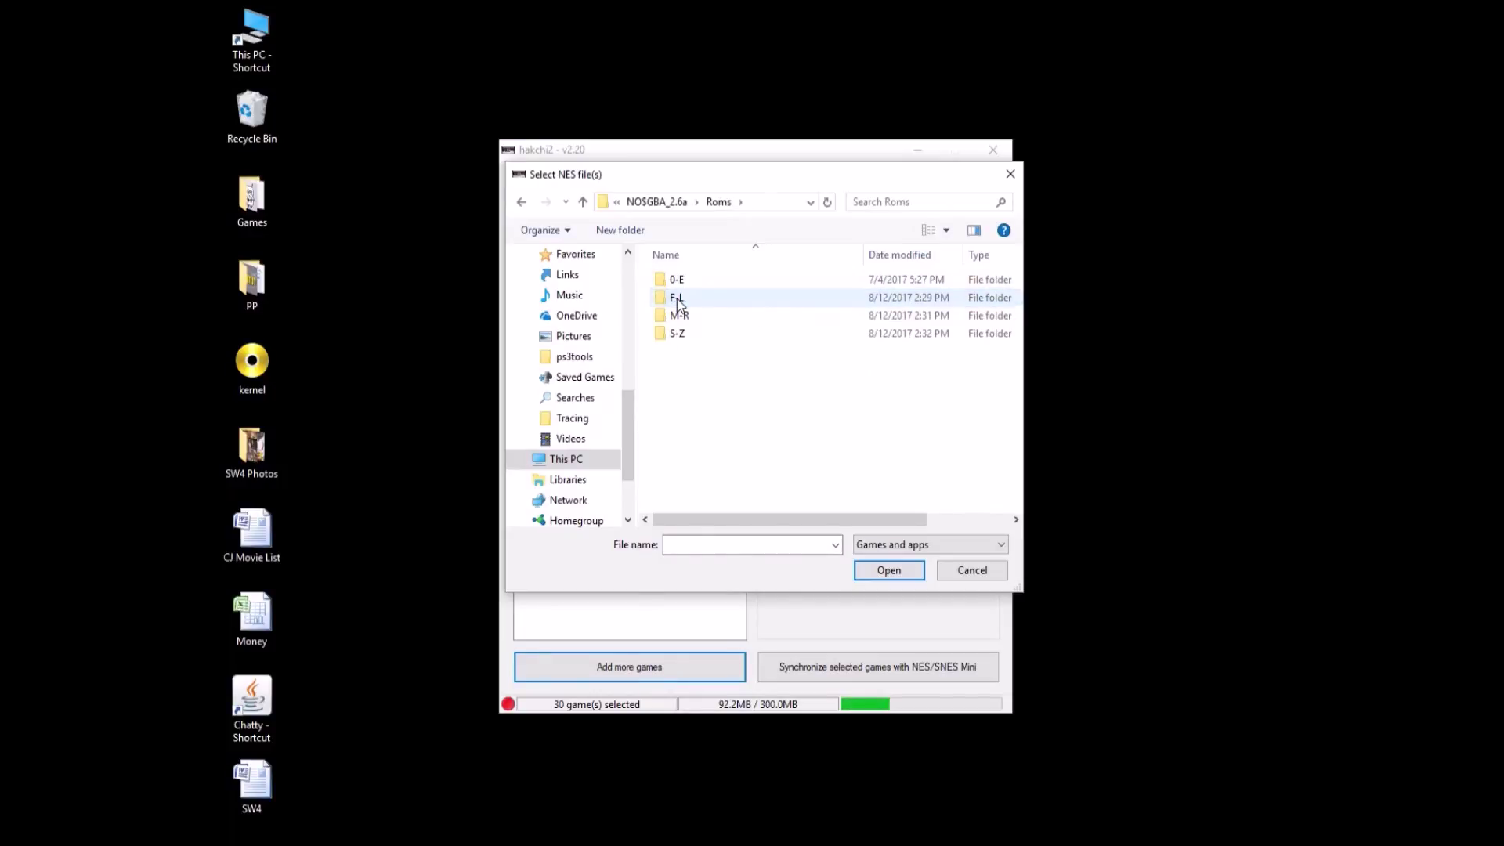
click(521, 202)
click(521, 202)
click(522, 201)
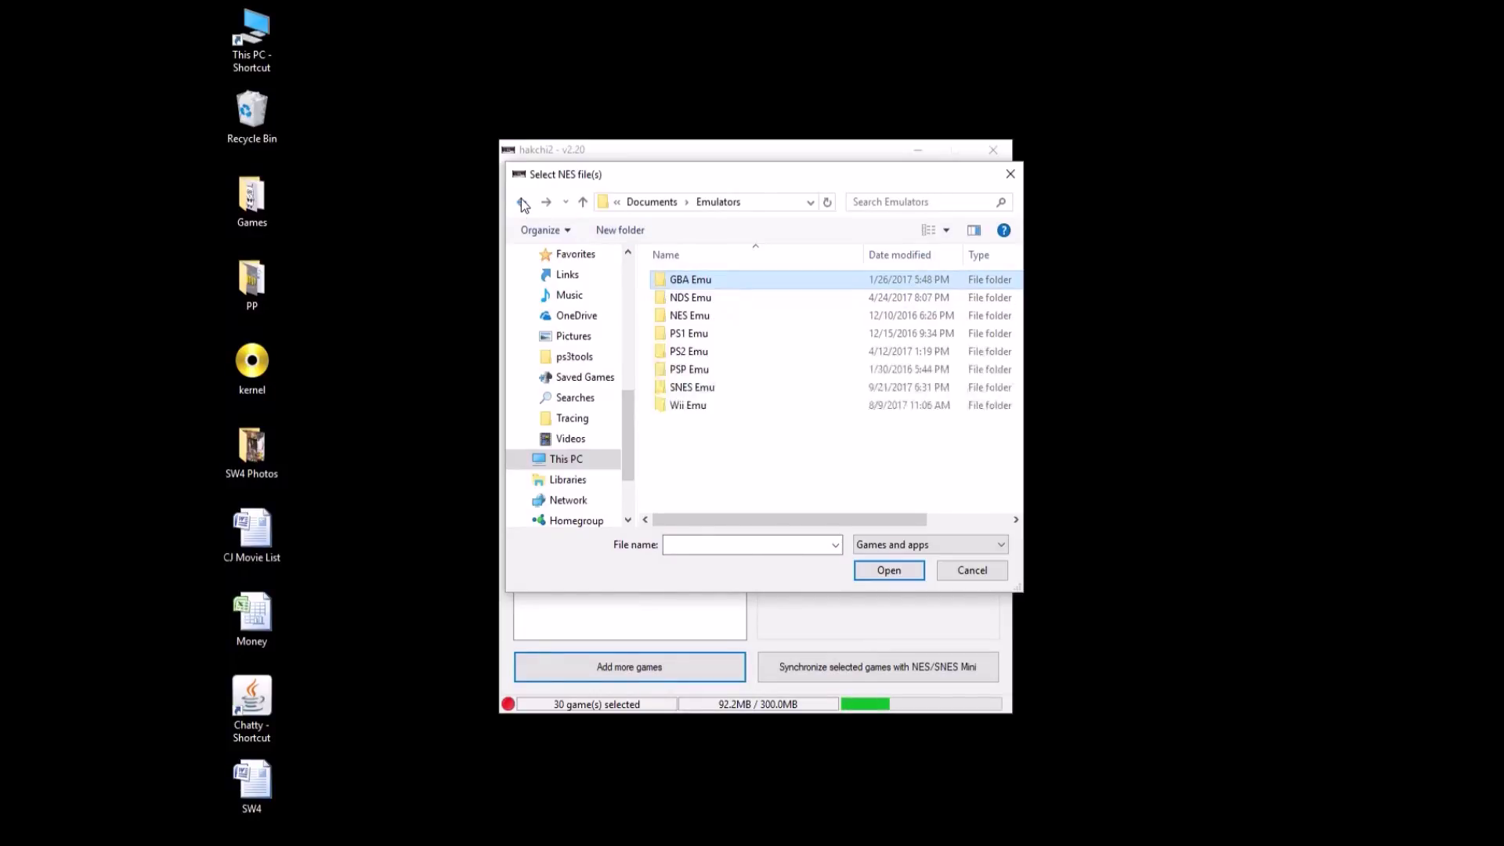
click(991, 571)
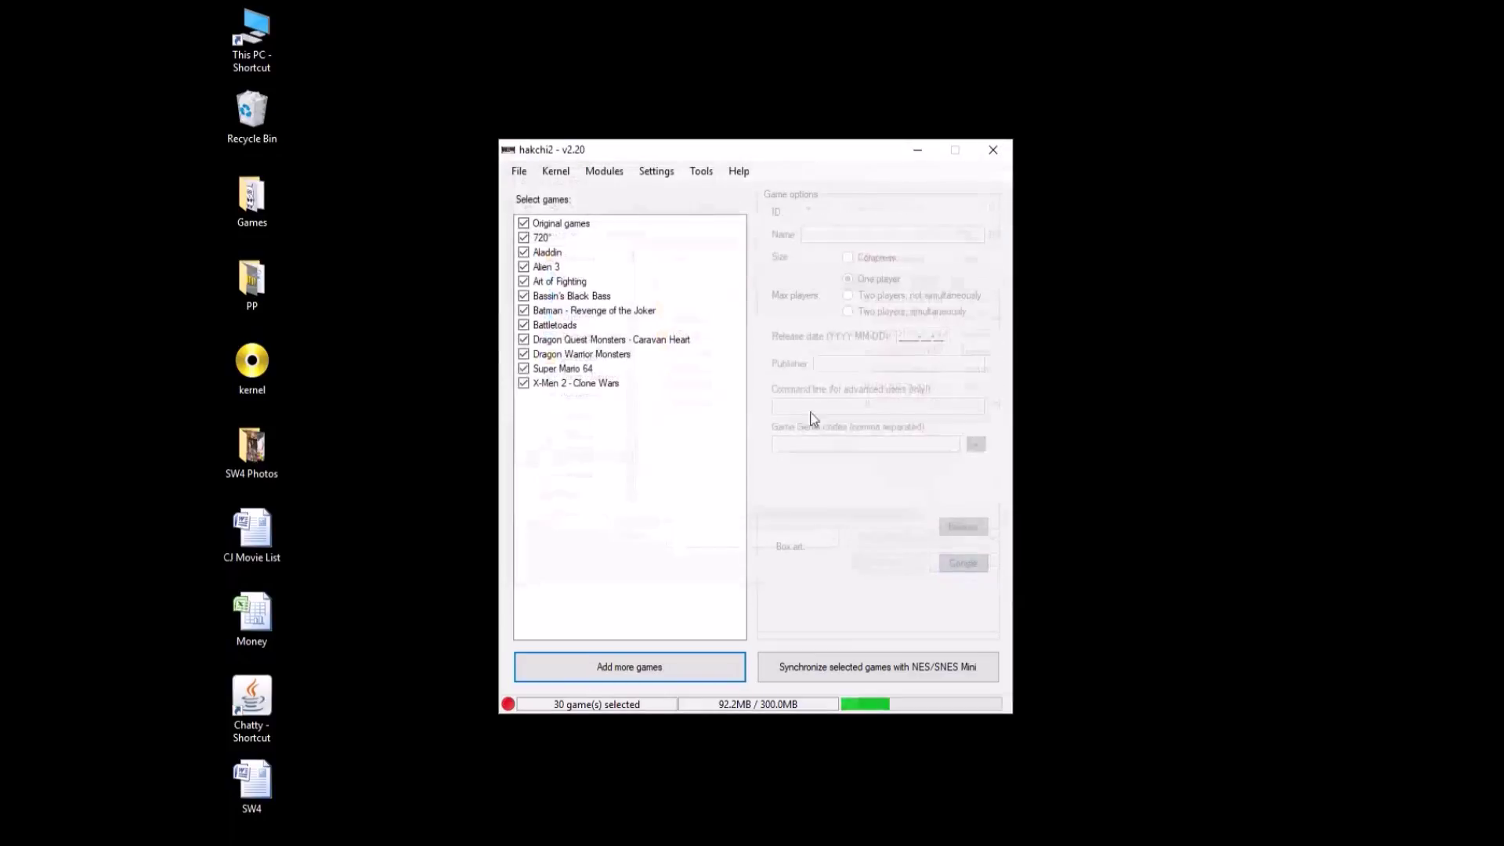
click(550, 223)
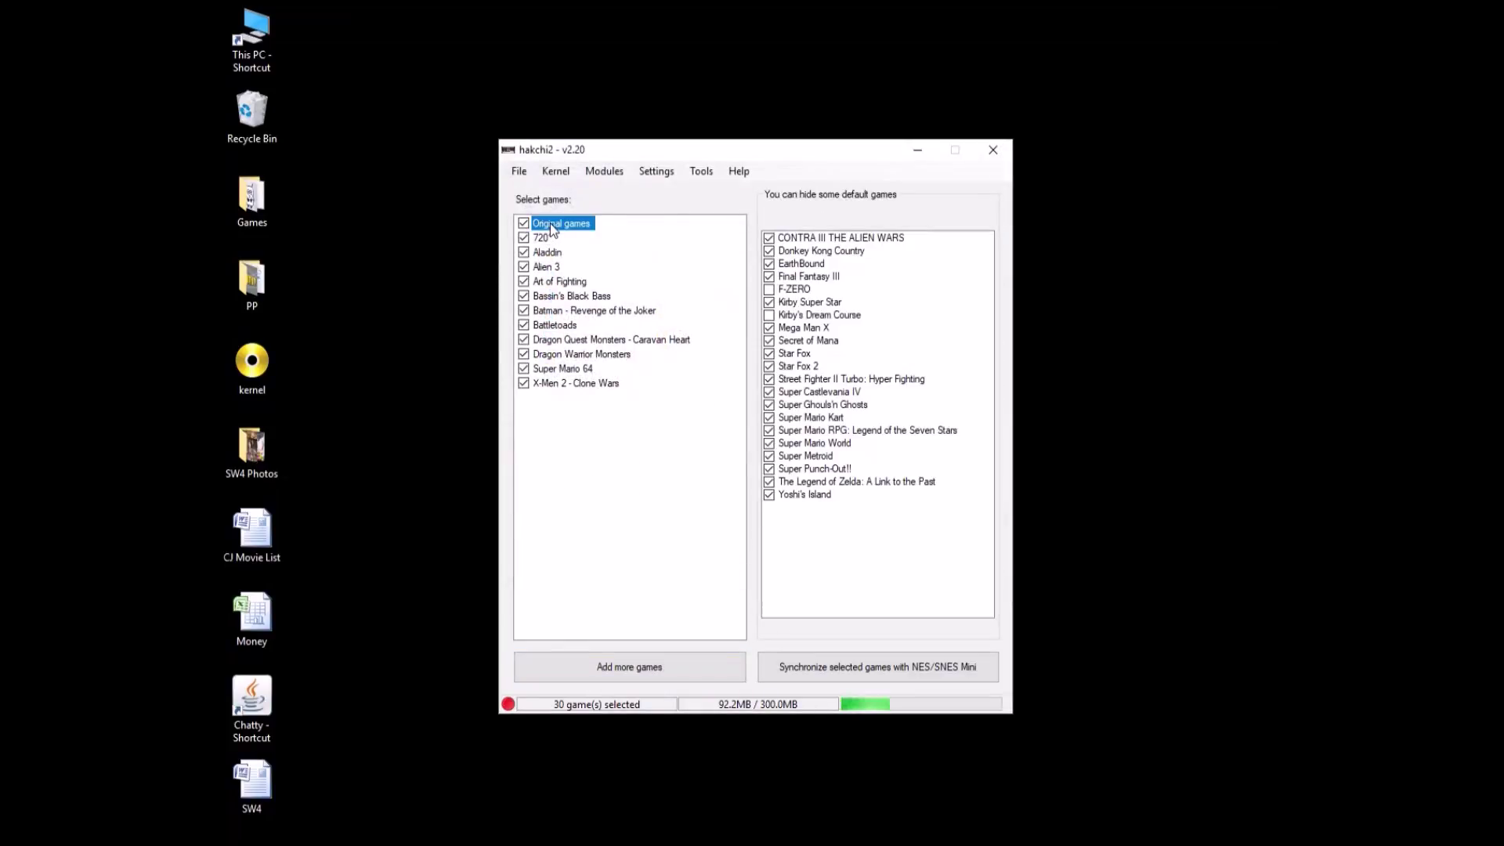
click(769, 291)
click(769, 292)
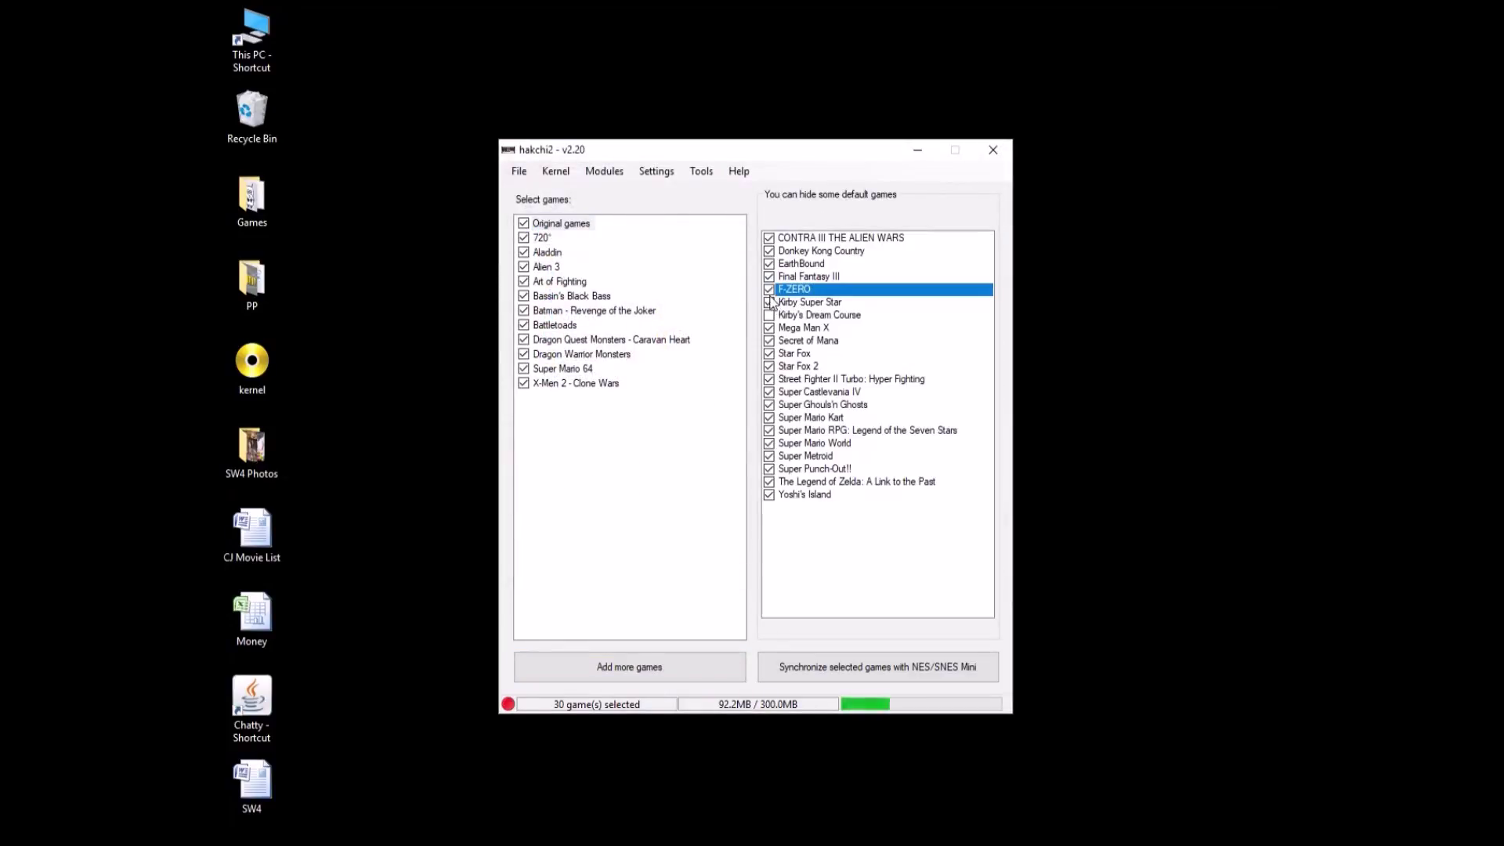
click(769, 317)
click(768, 315)
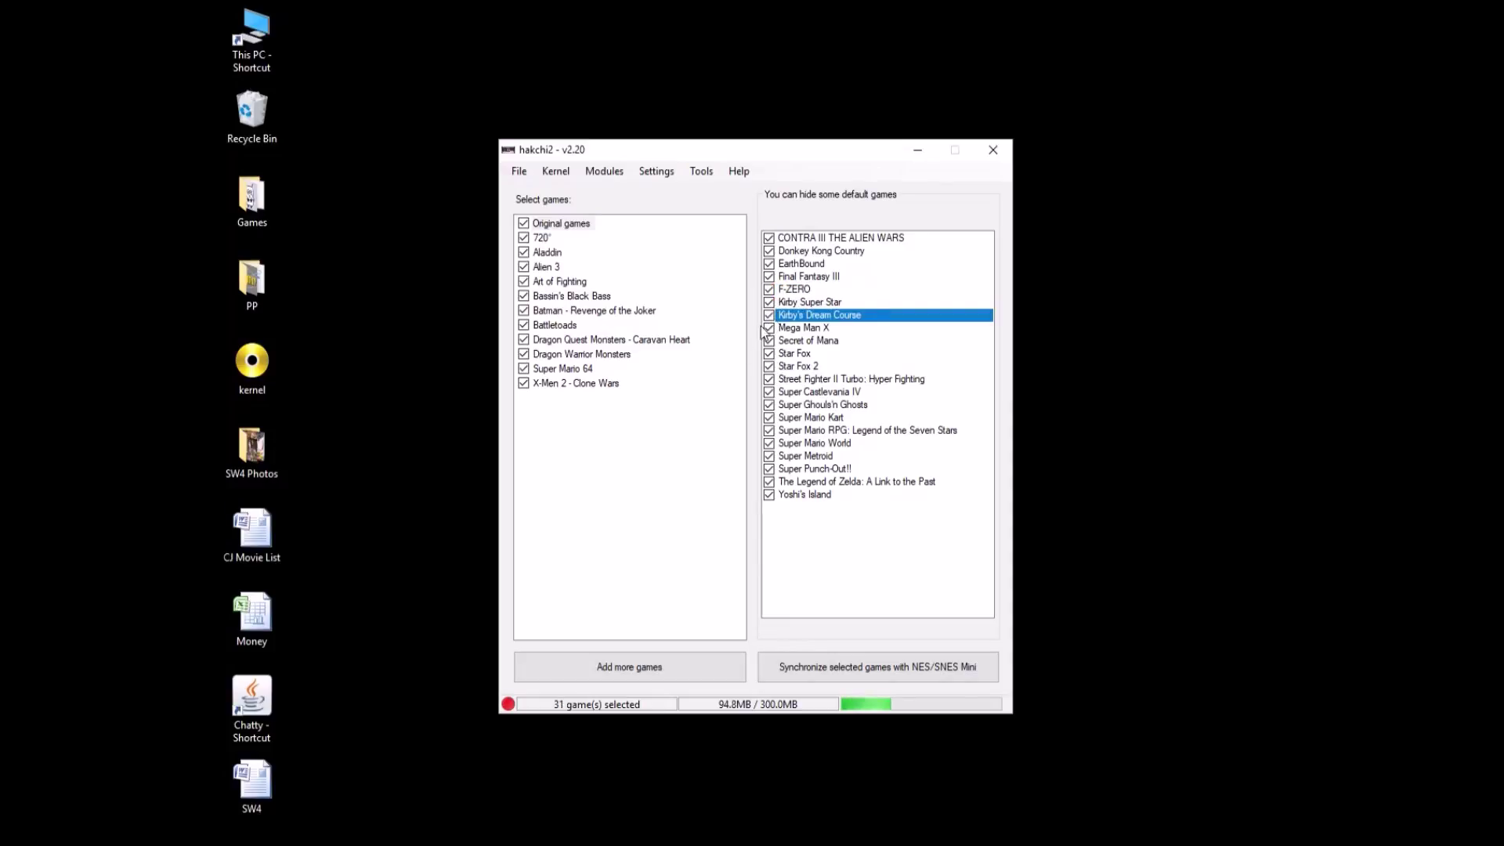
click(548, 225)
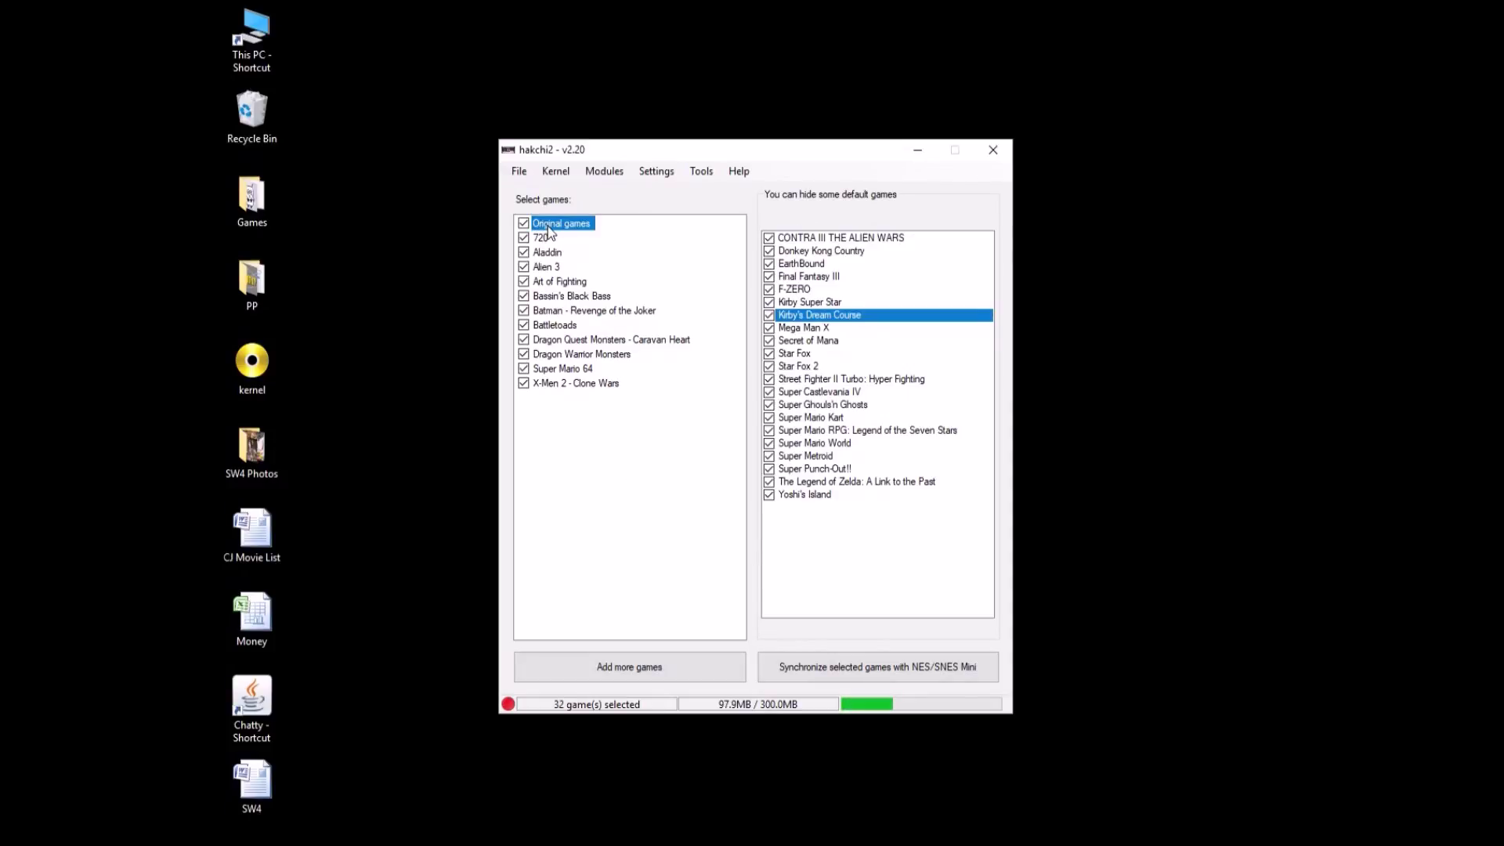
click(549, 238)
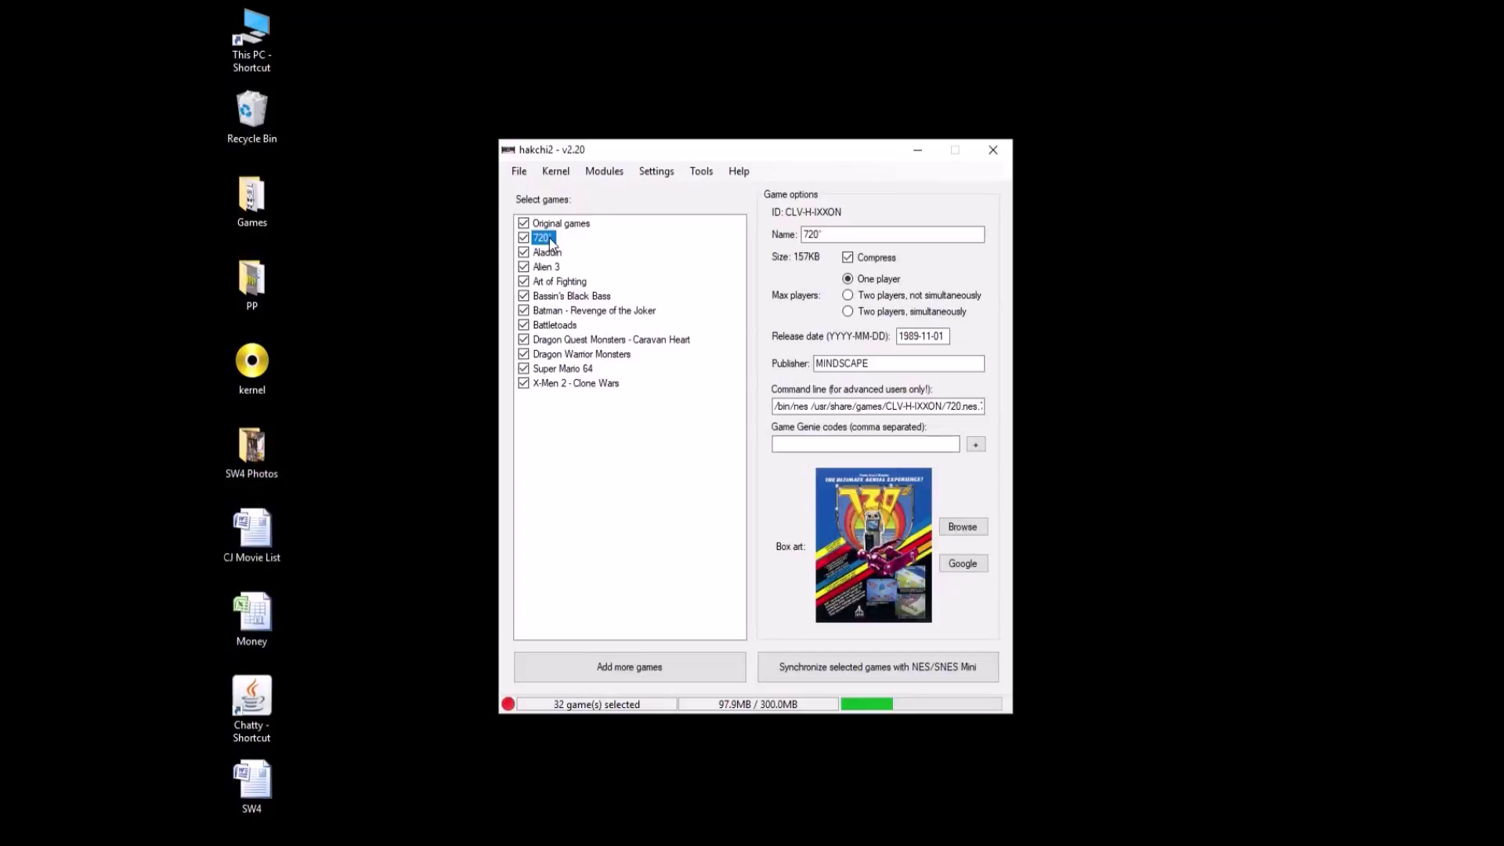
click(552, 252)
click(556, 267)
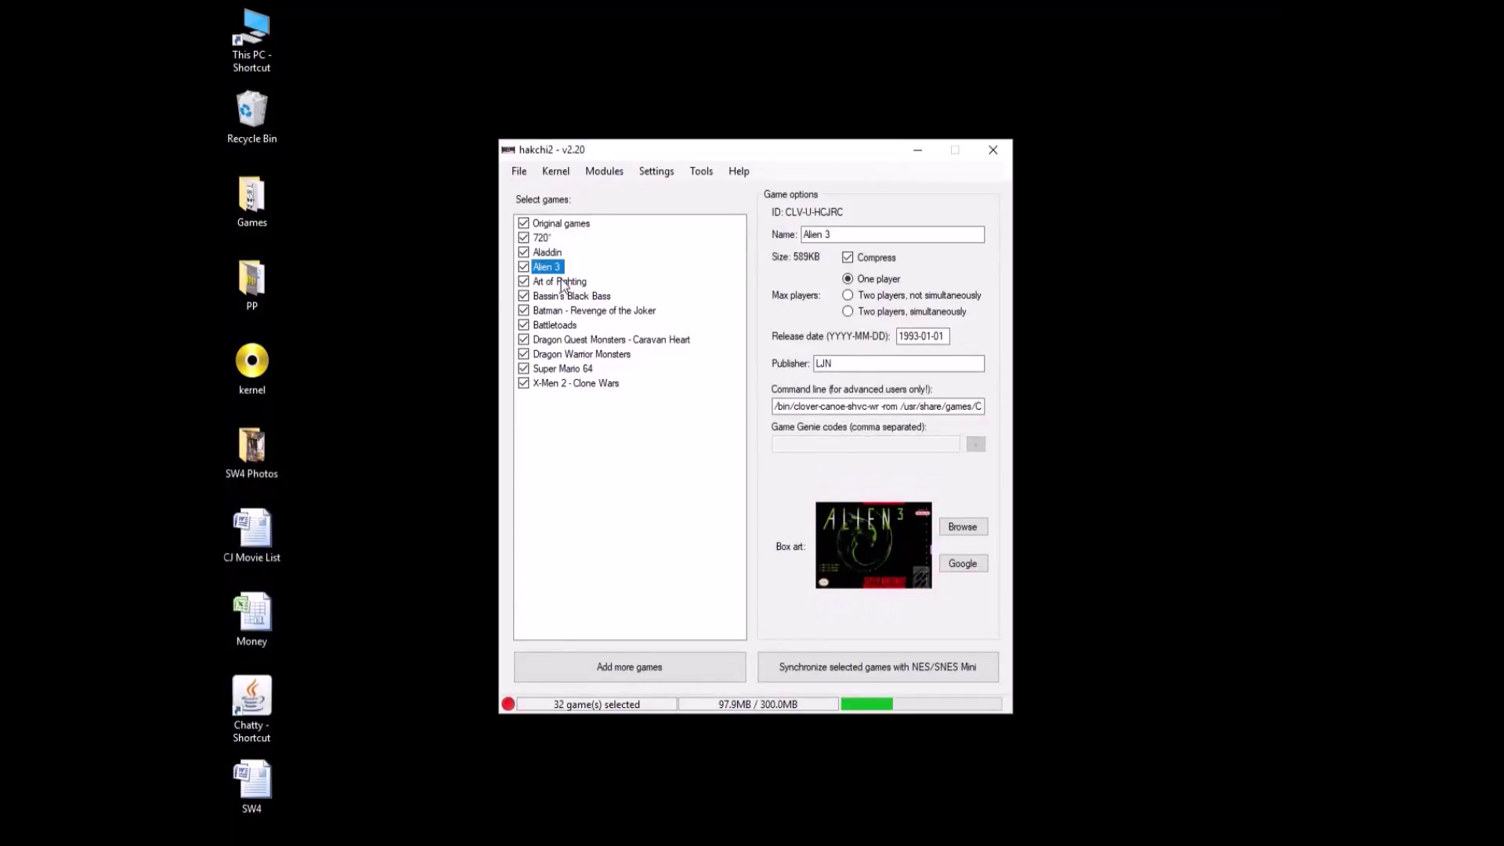
click(561, 281)
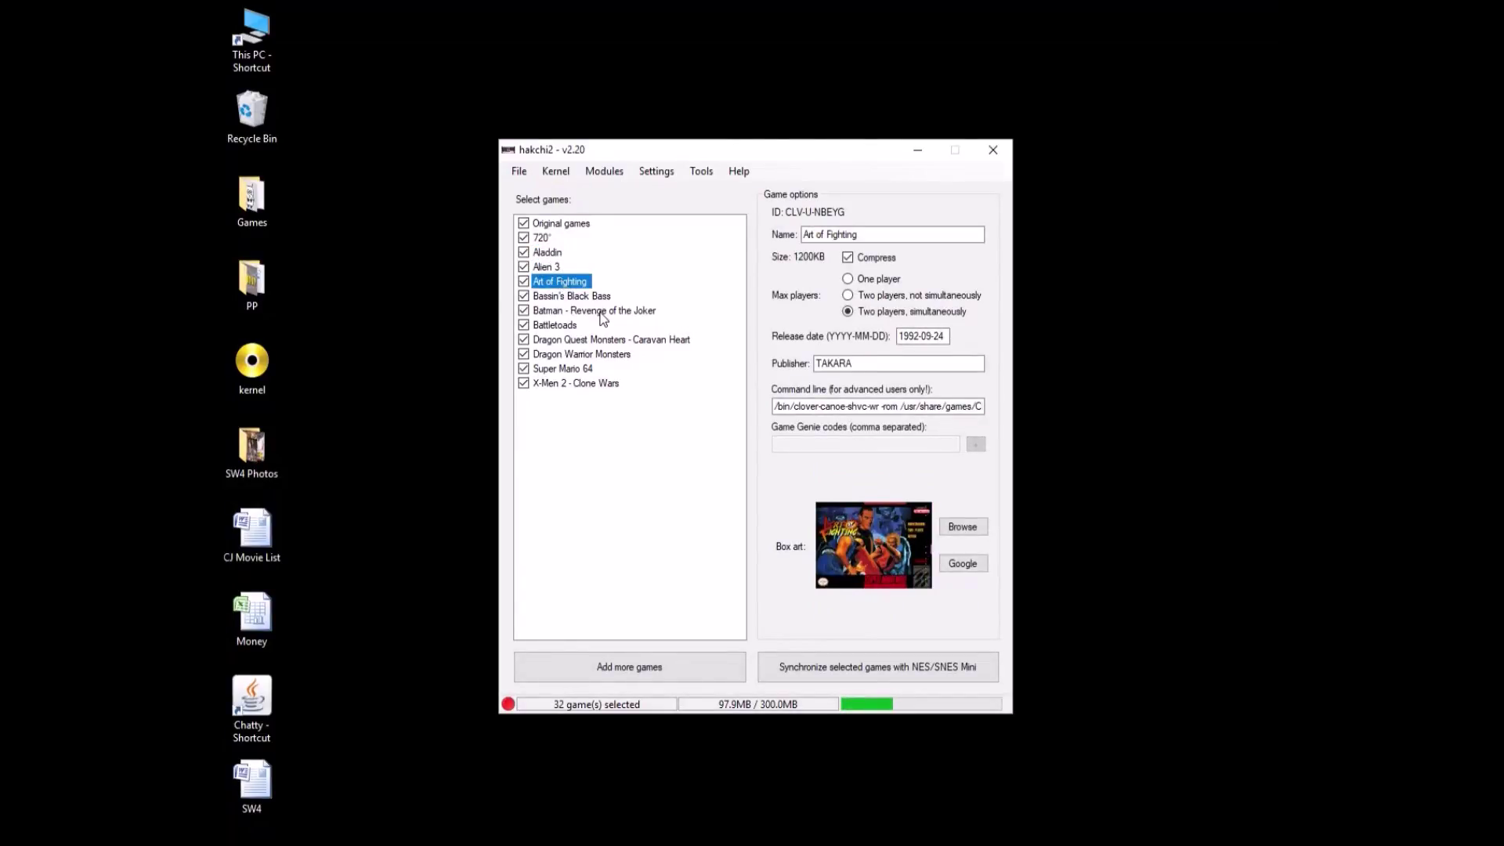
click(566, 325)
click(576, 343)
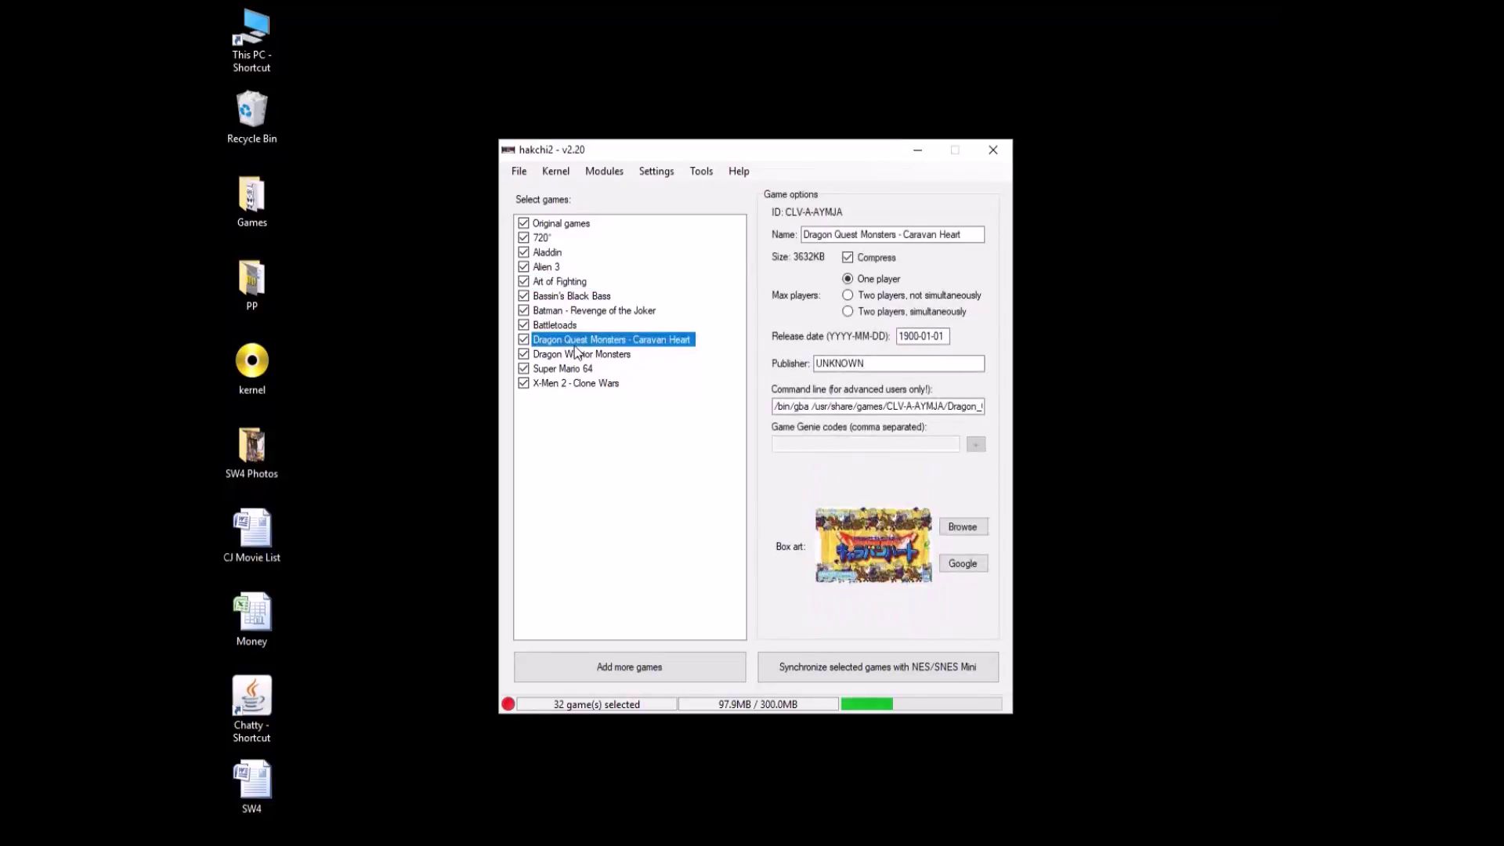
click(618, 354)
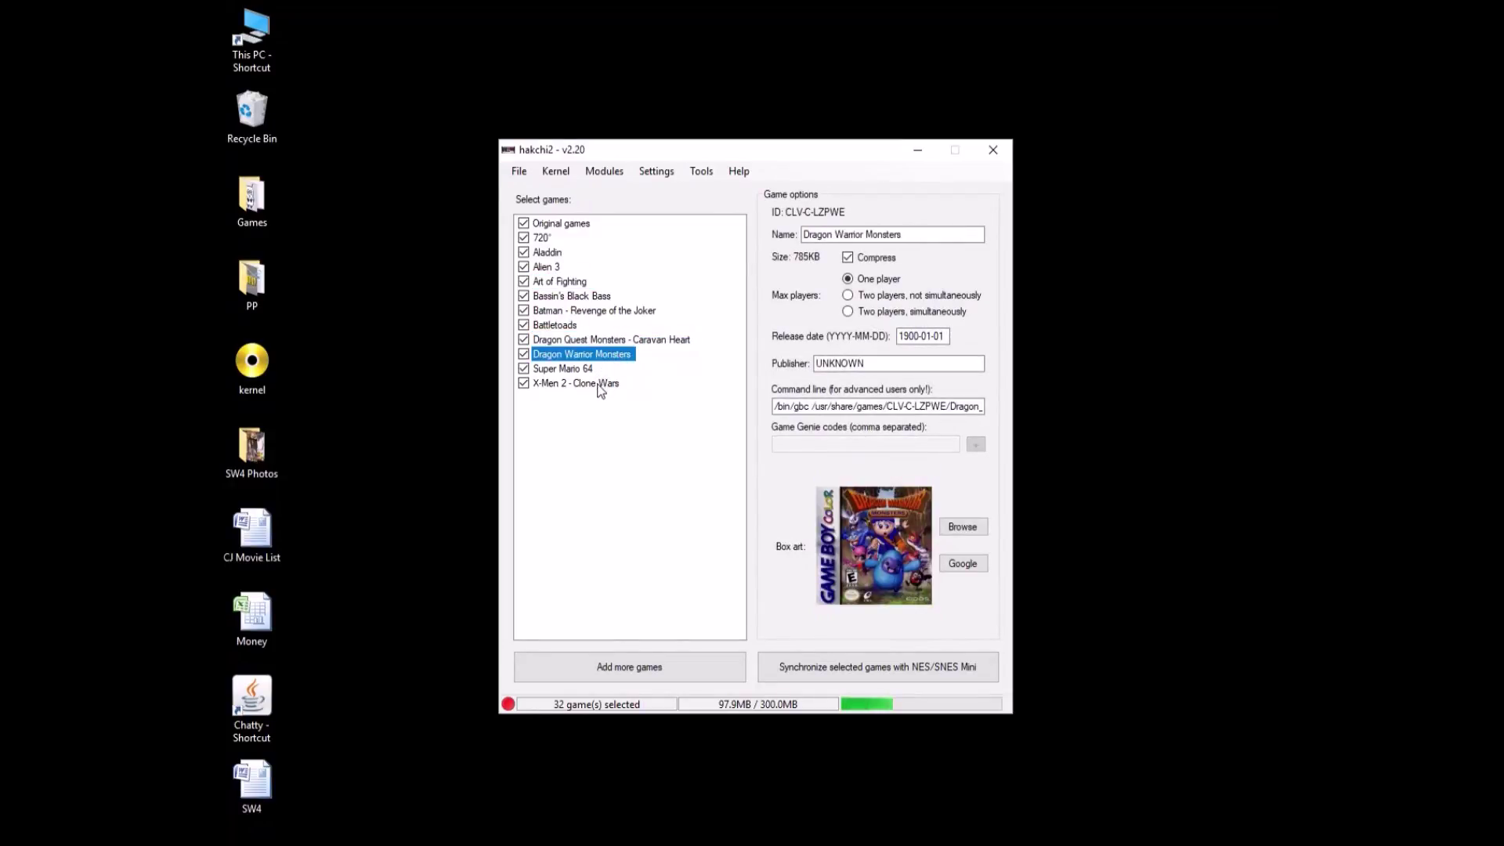
click(598, 384)
click(587, 369)
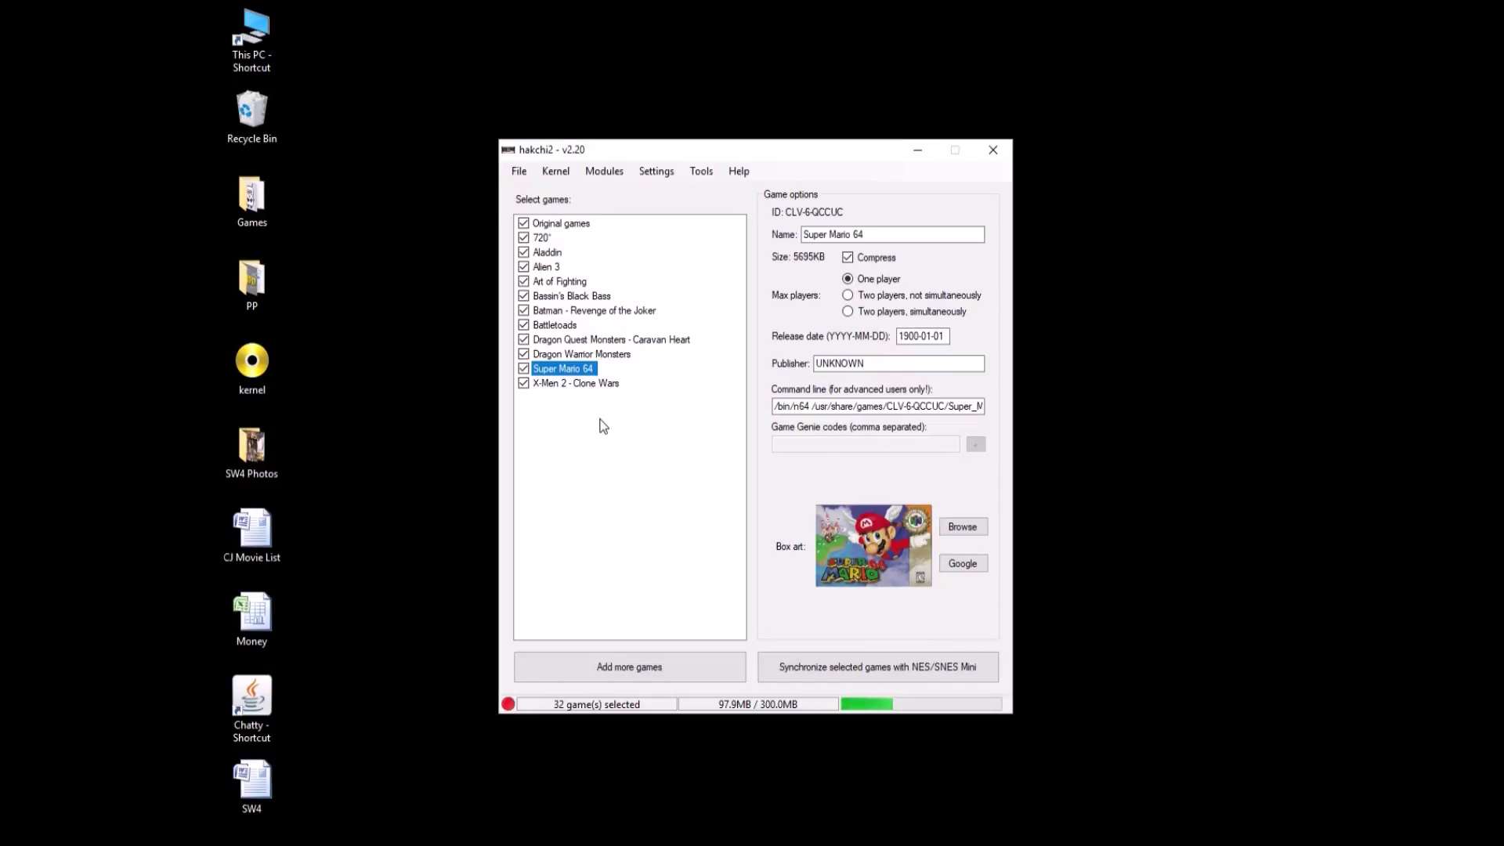
click(620, 430)
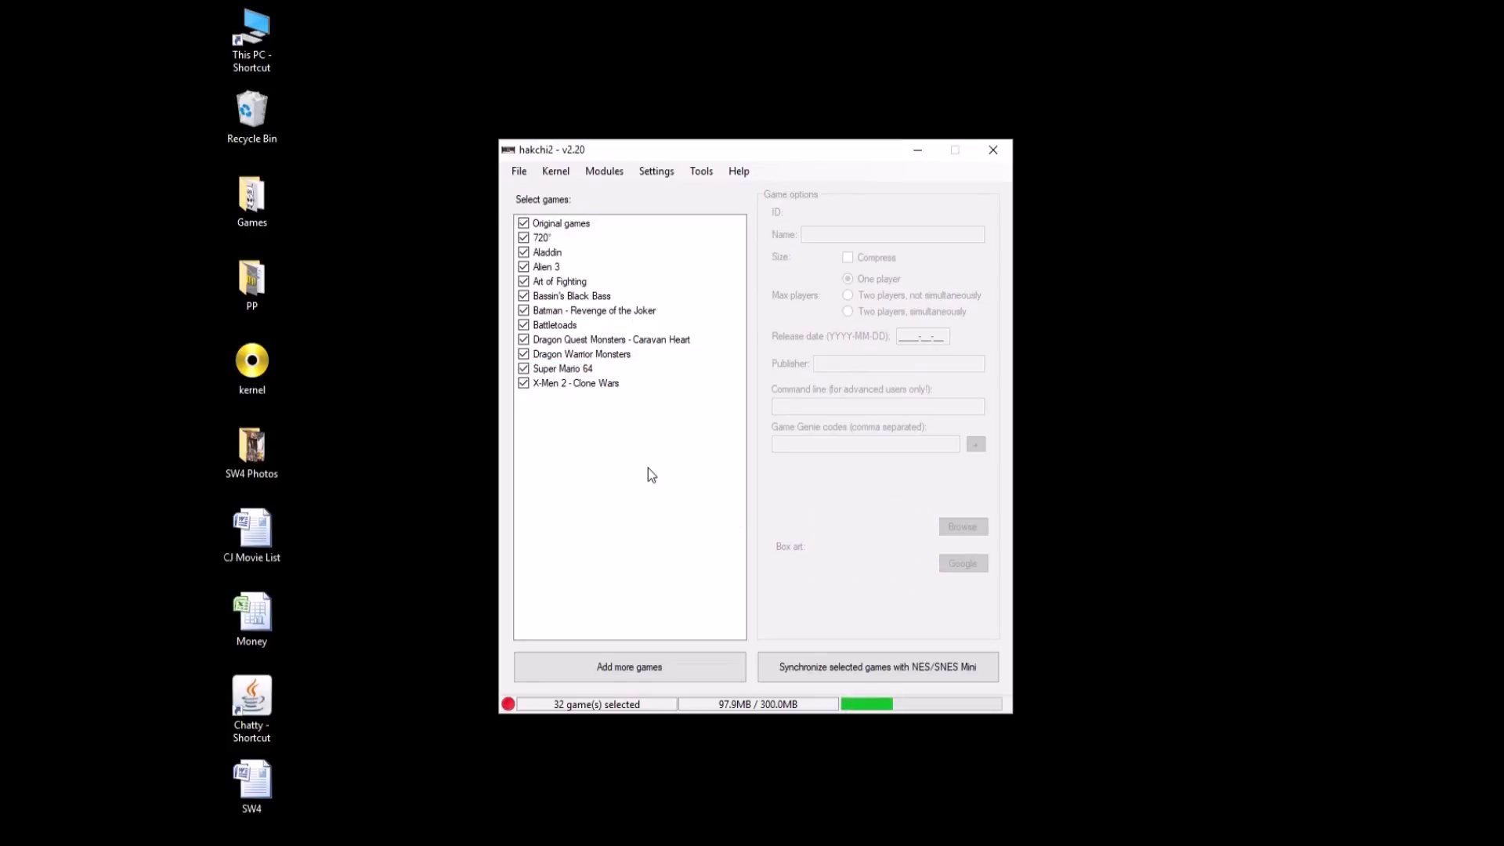
Start Install extra modules and open the cores folder in Explorer beside the installer.
click(615, 174)
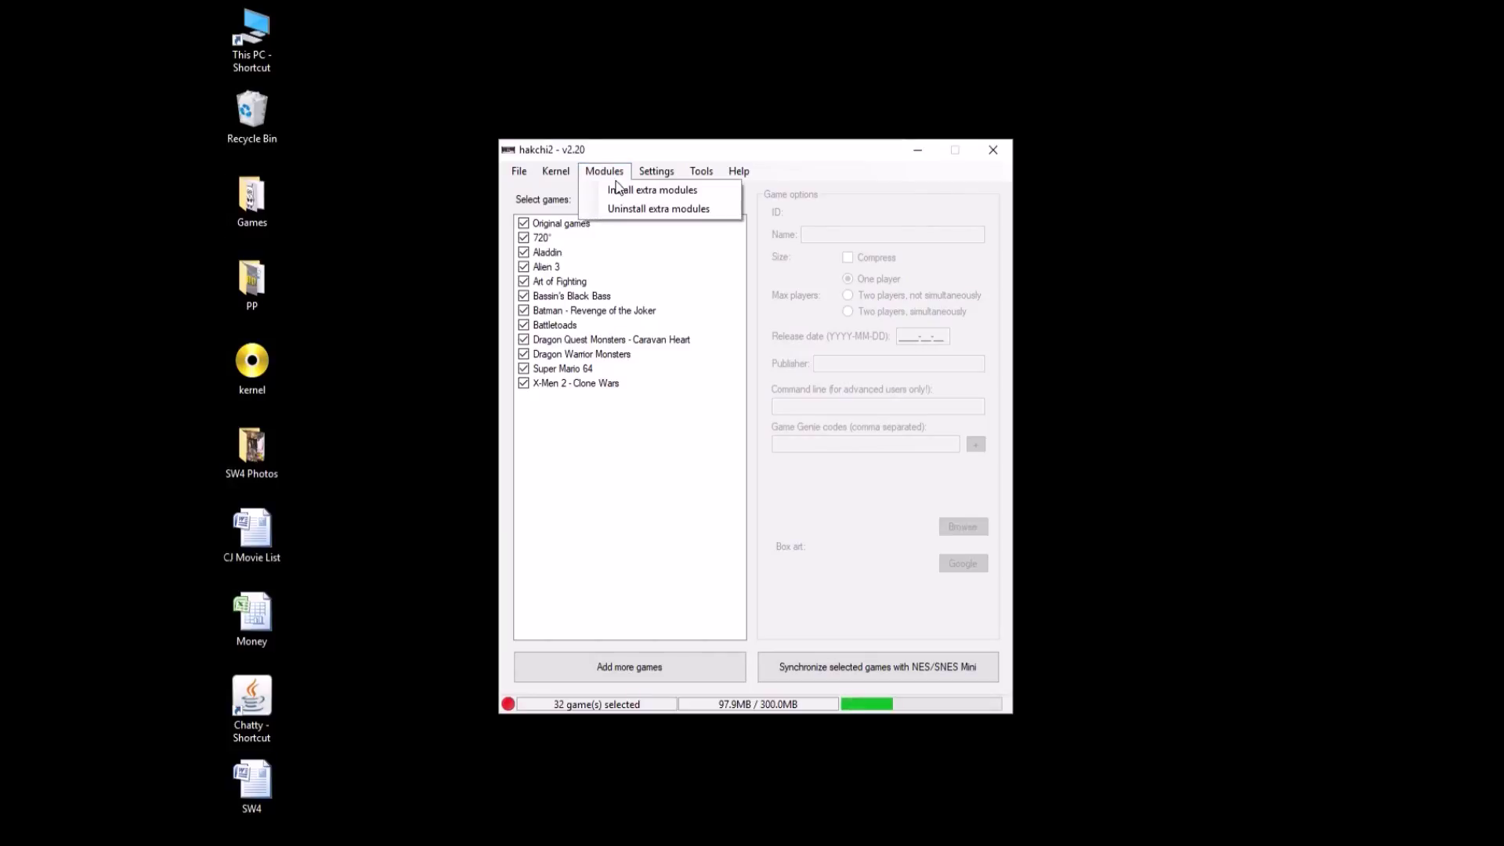
click(622, 195)
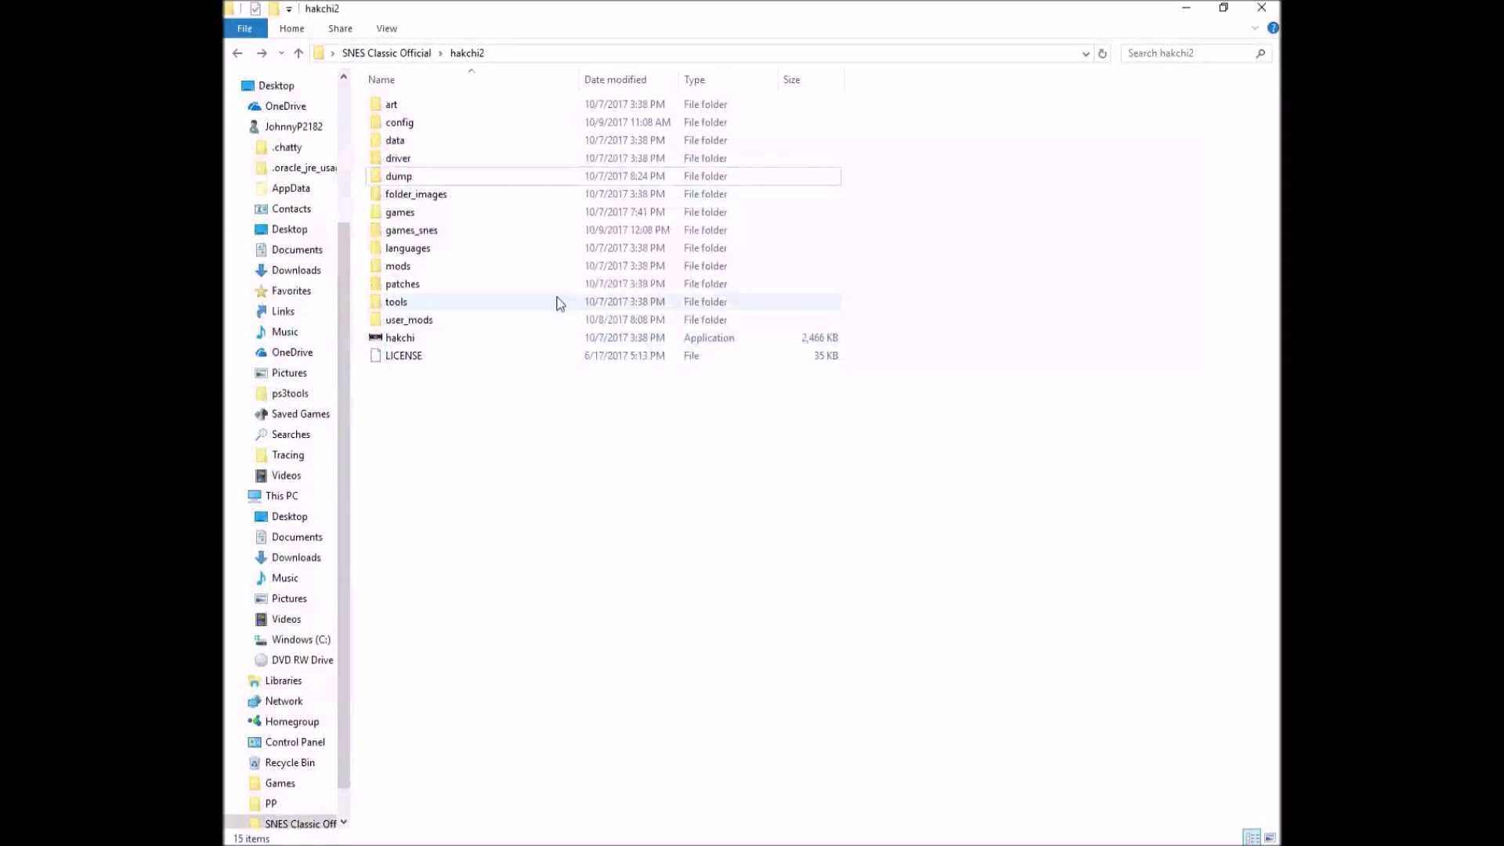
click(237, 53)
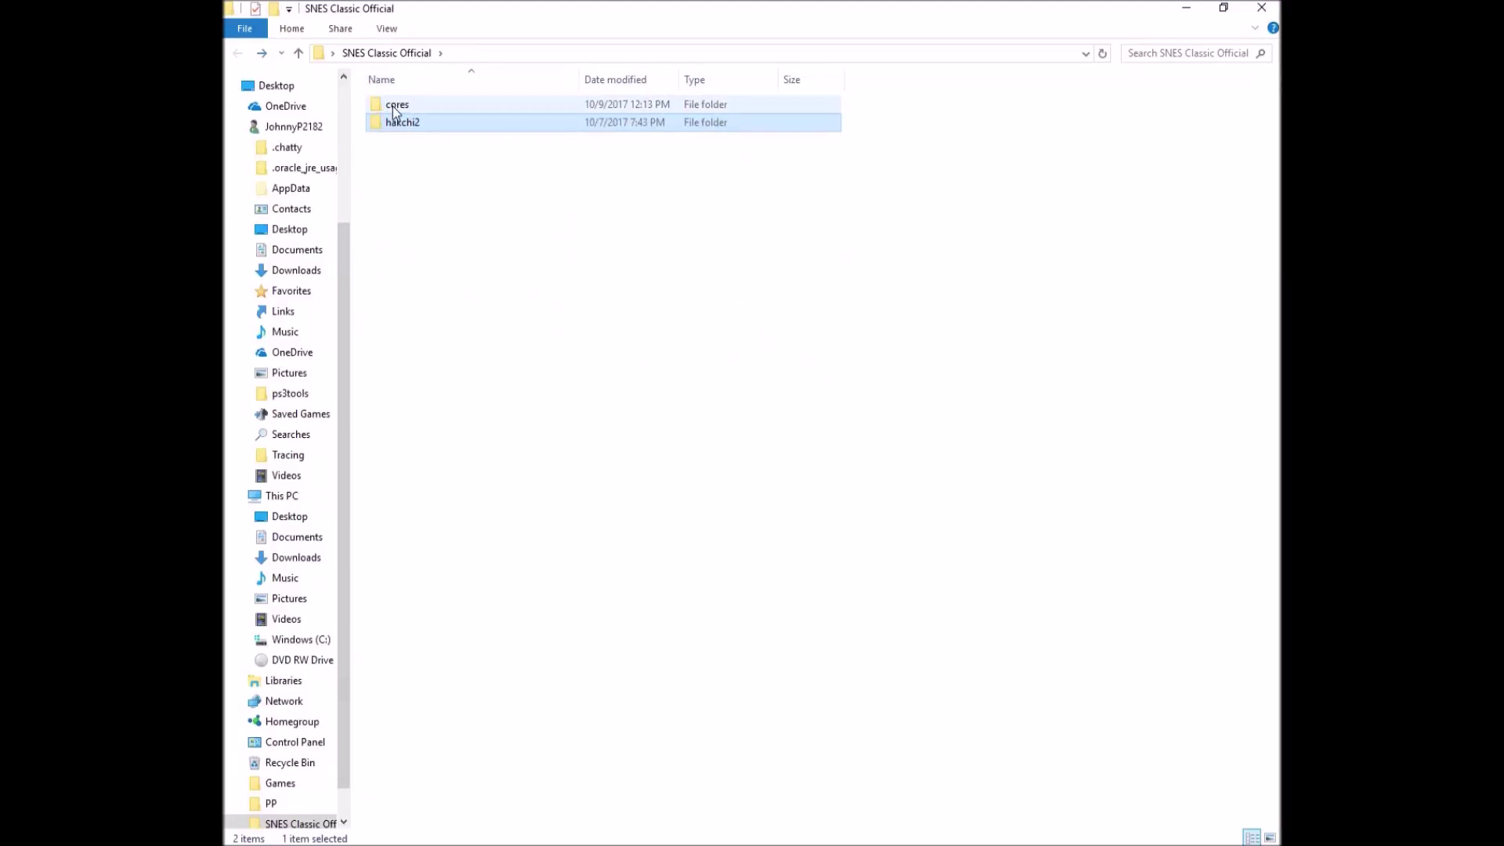
double_click(392, 106)
click(1223, 8)
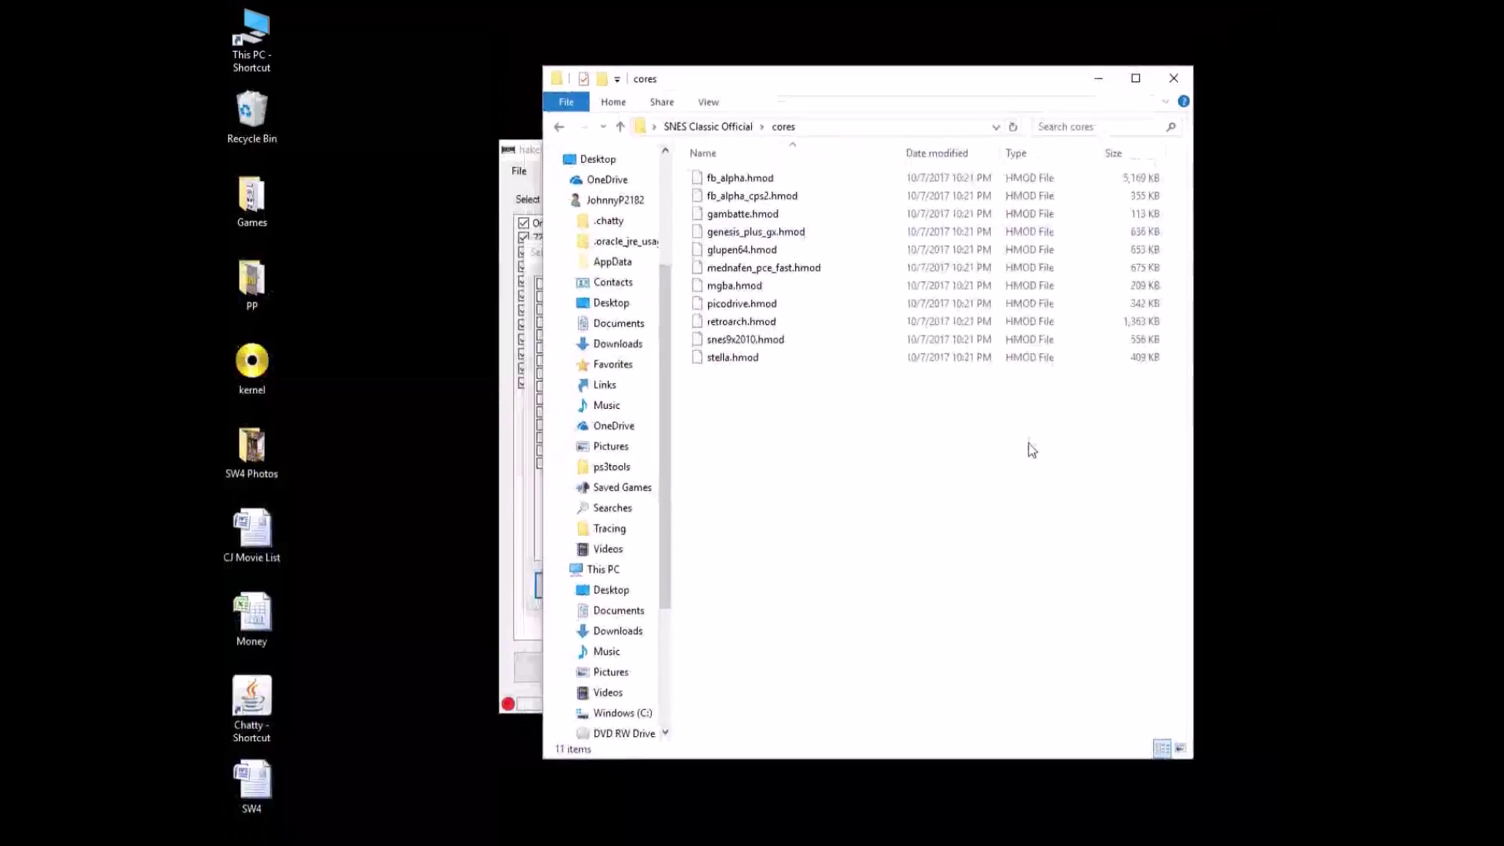
drag(932, 91, 668, 122)
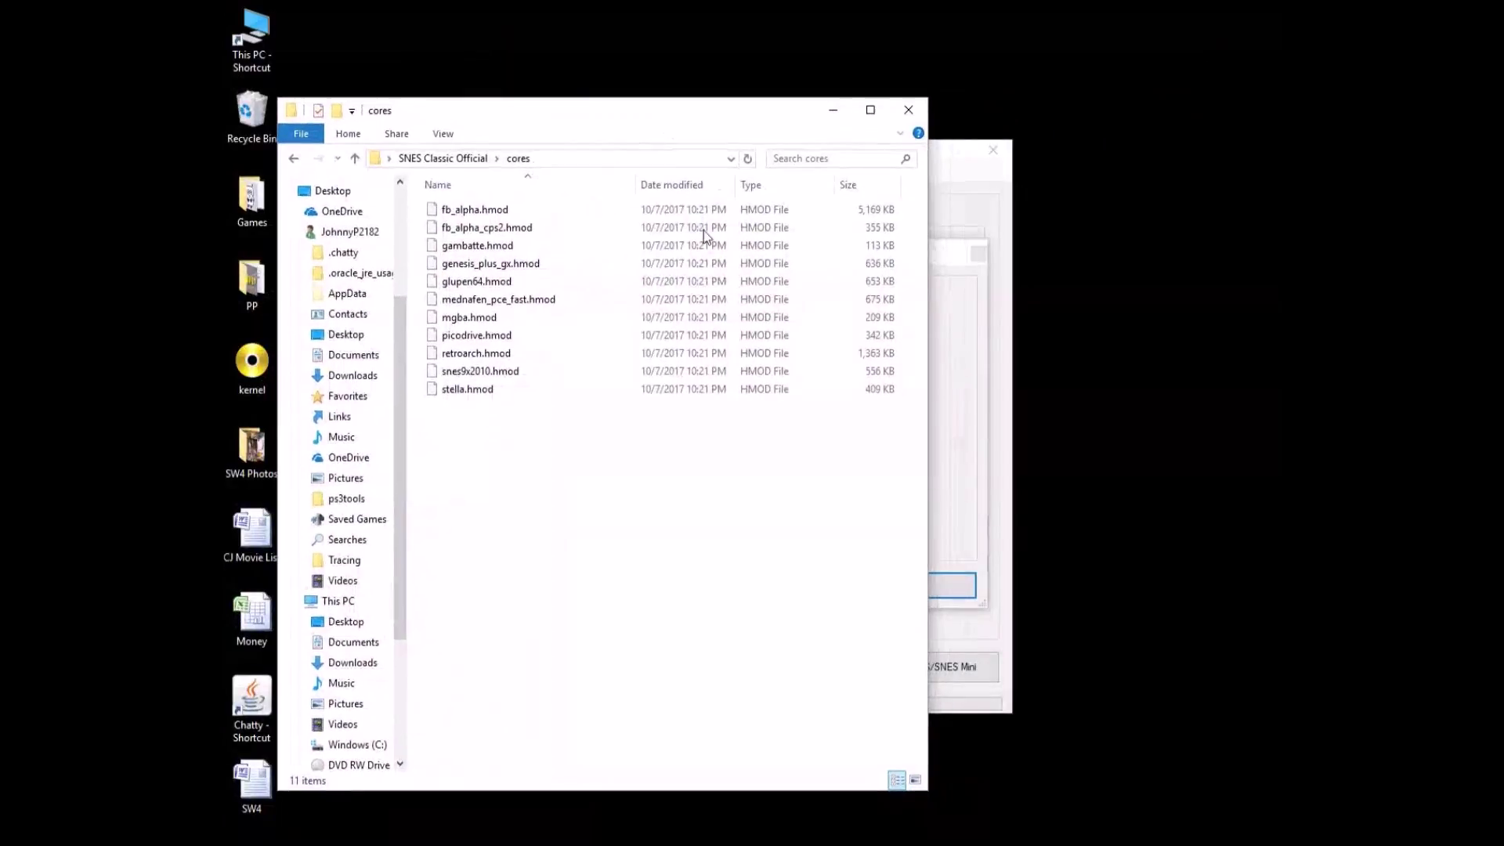
click(948, 421)
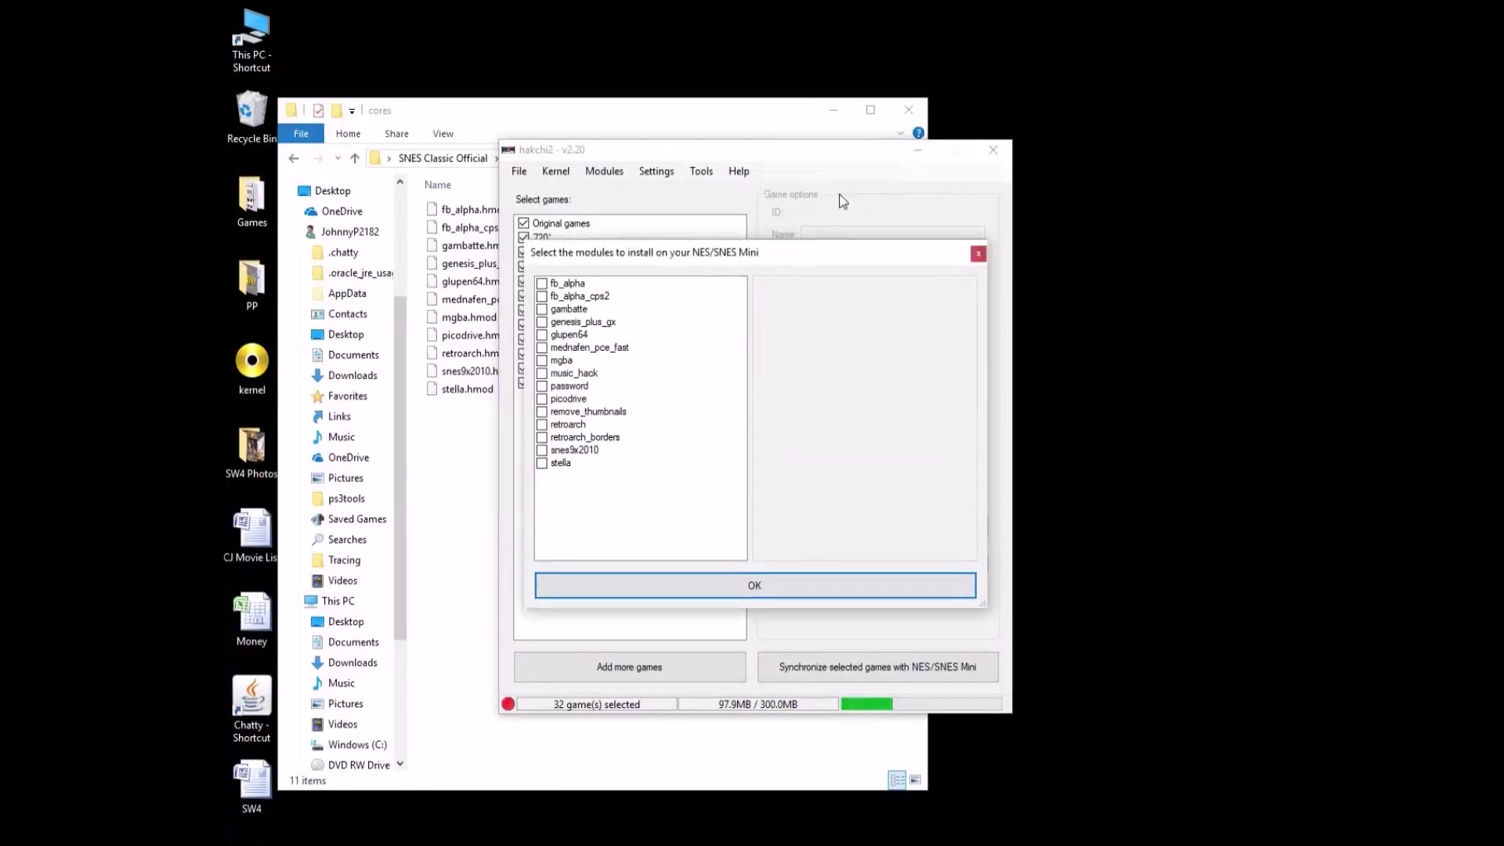
Select all eleven core .hmod files and drop them onto the module list.
drag(632, 112, 555, 120)
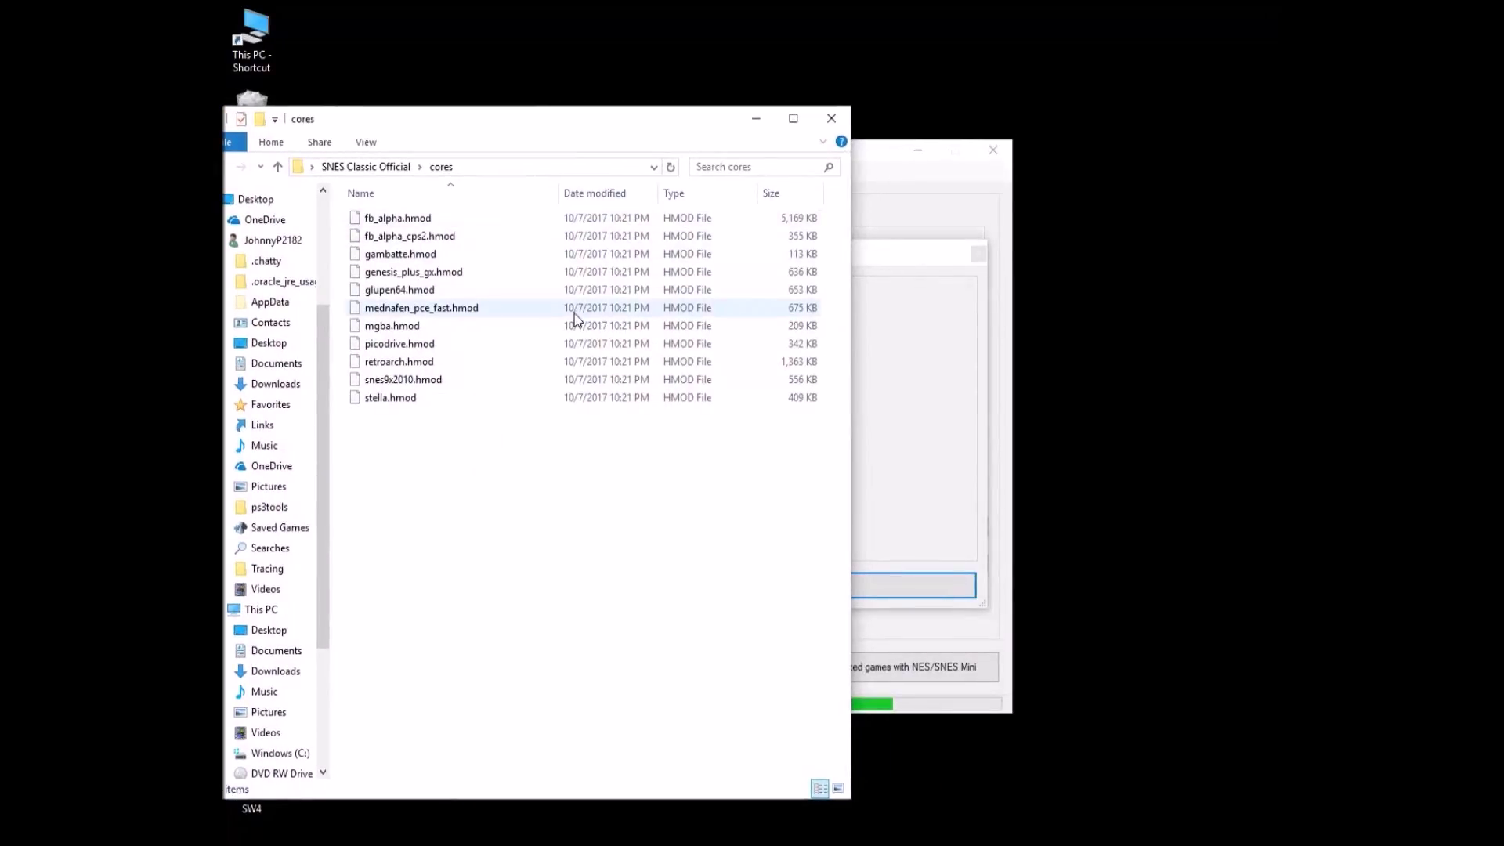
drag(688, 135, 933, 518)
drag(675, 820, 680, 443)
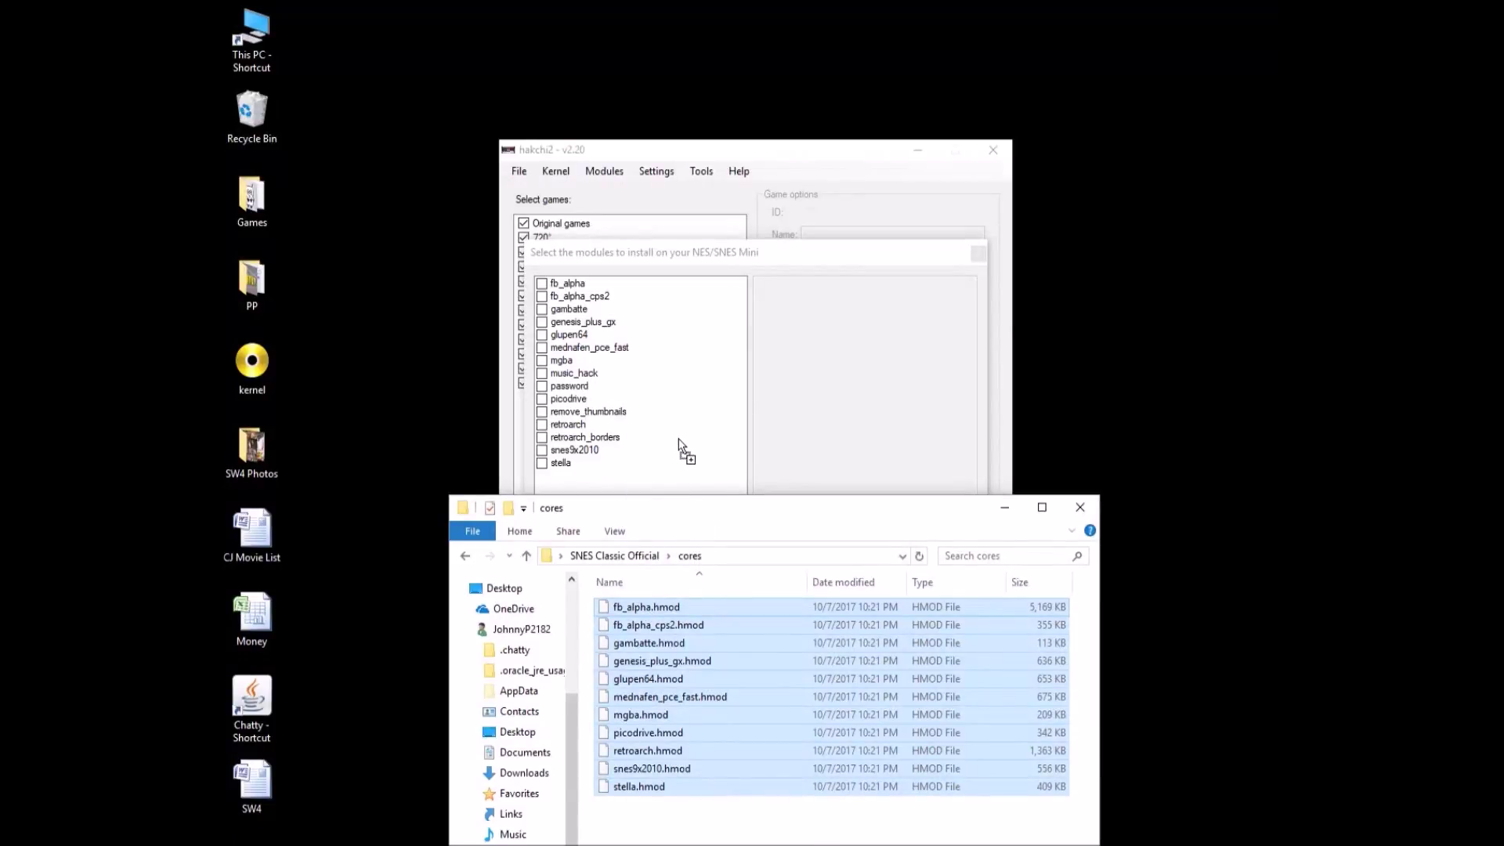
drag(678, 440, 683, 346)
drag(682, 347, 682, 349)
click(1015, 510)
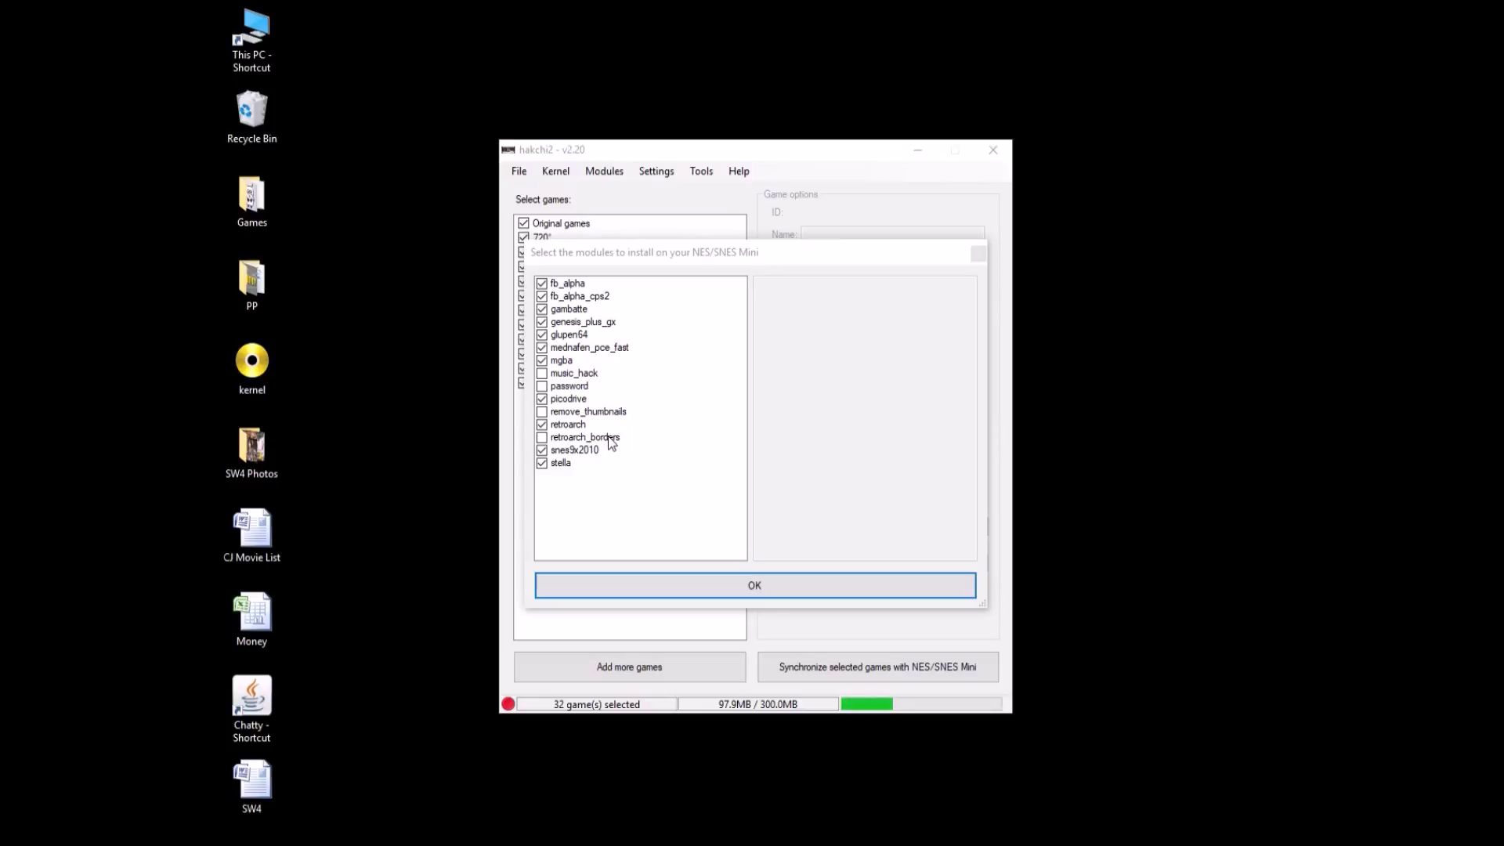
Untick all eleven modules, from retroarch, snes9x2010 and stella through glupen64 and mgba.
click(542, 427)
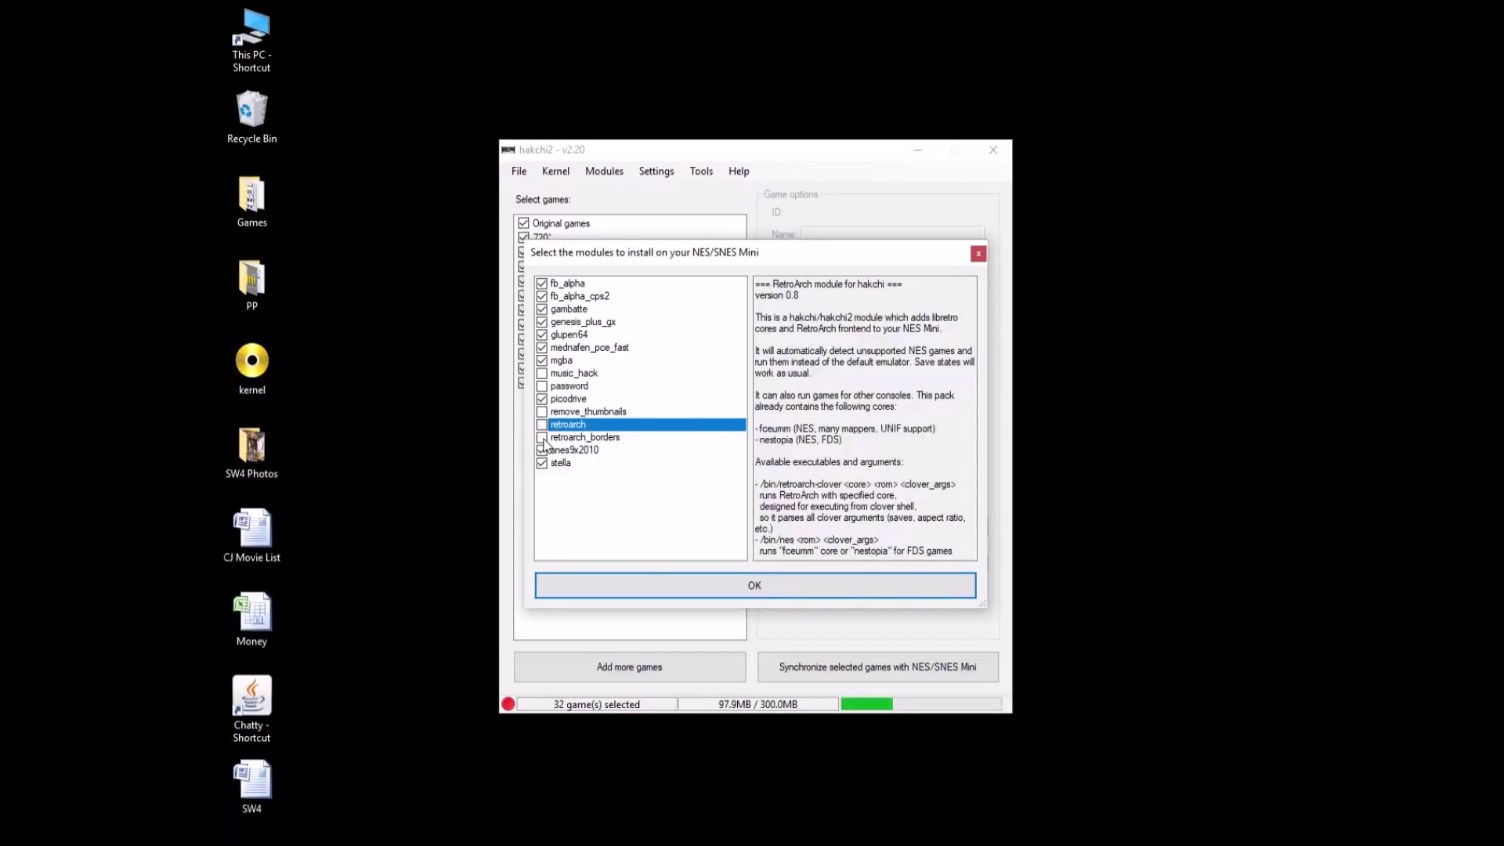
click(541, 452)
click(542, 463)
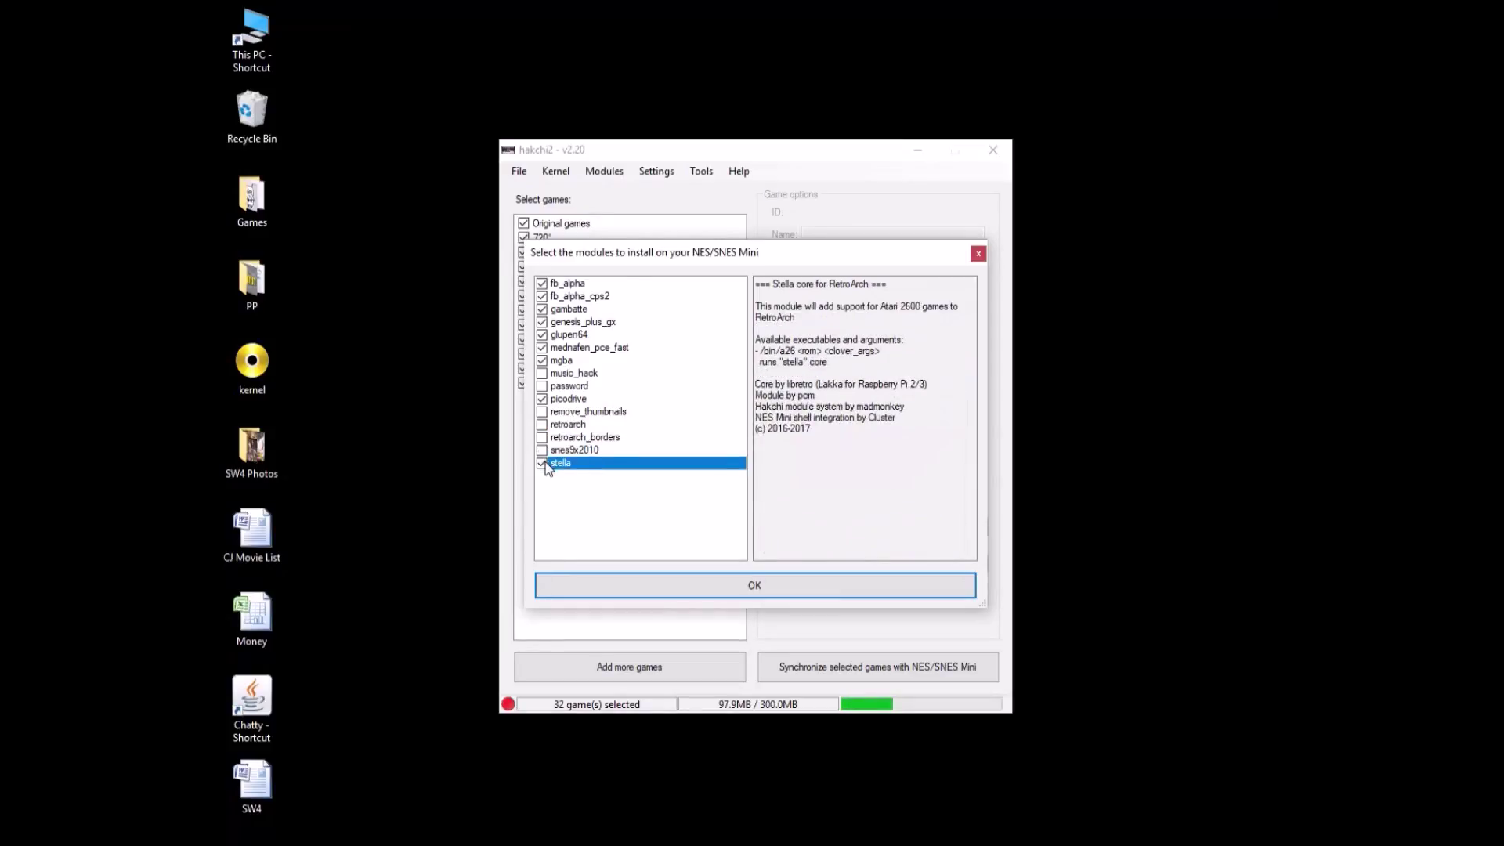
click(541, 399)
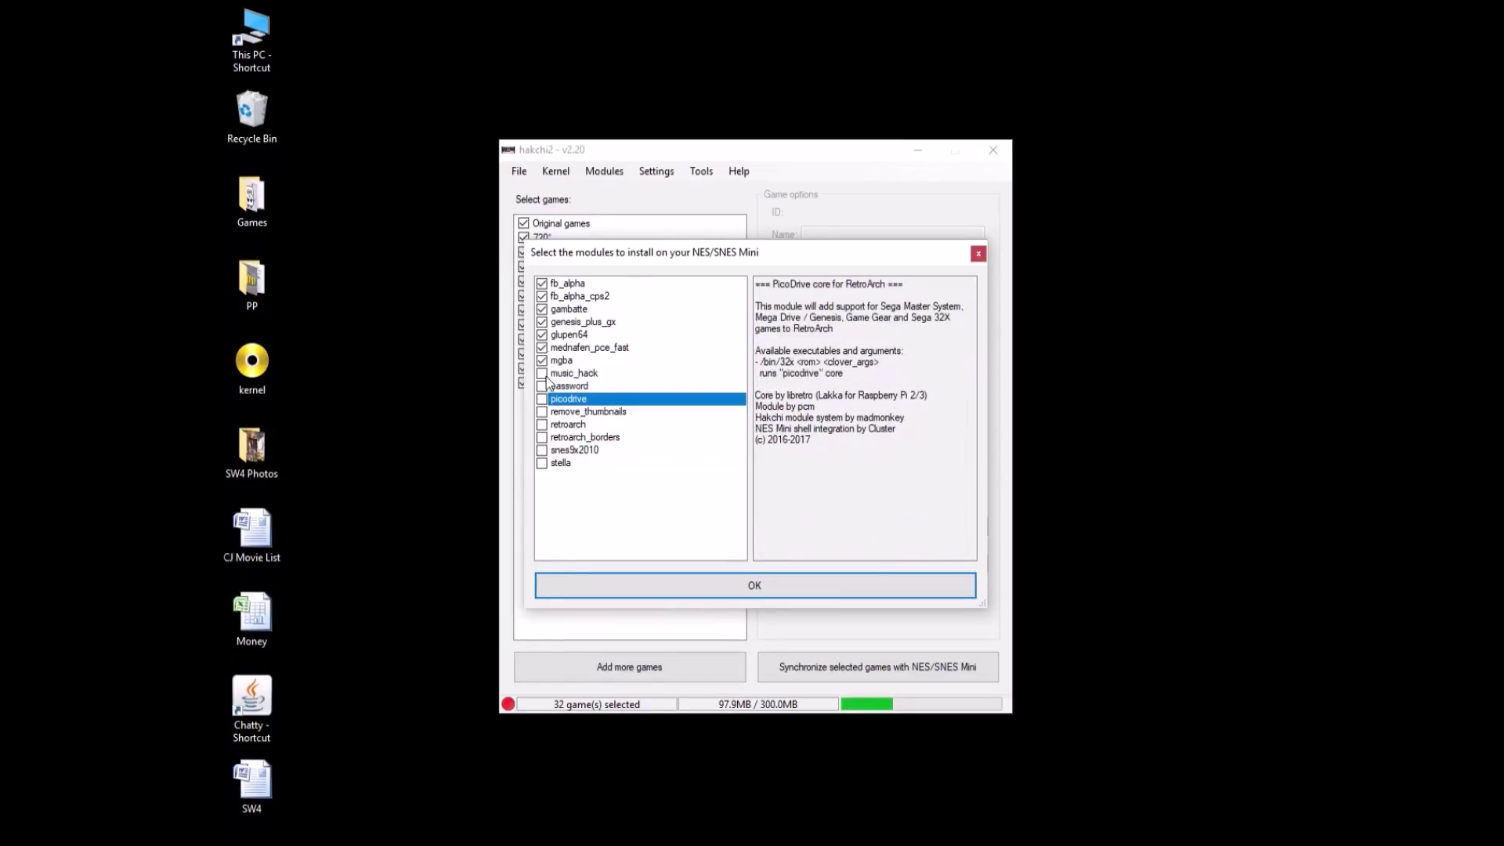
click(541, 283)
click(541, 296)
click(541, 308)
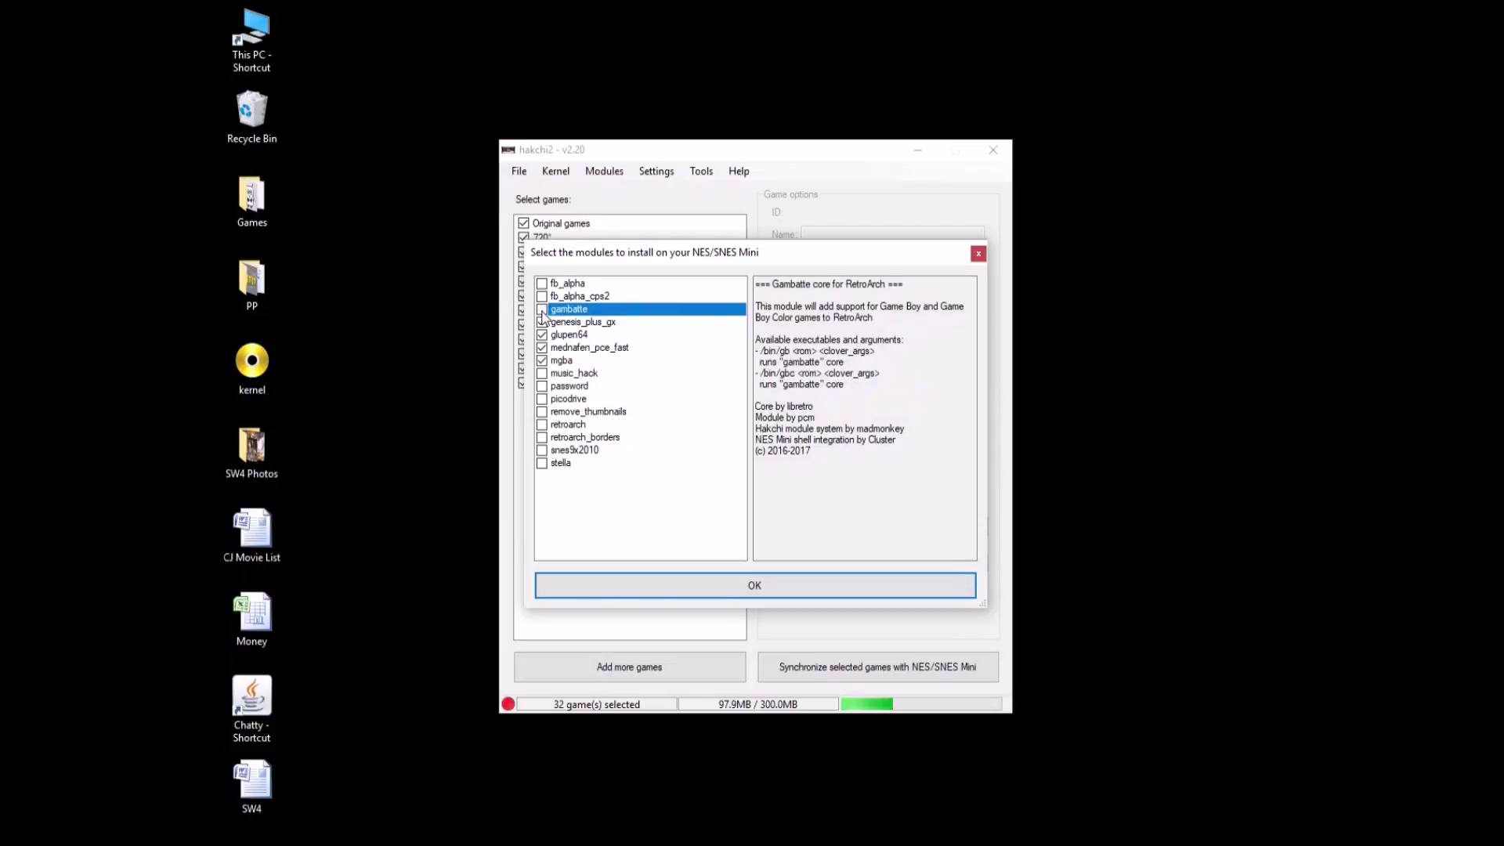
click(541, 322)
click(542, 334)
click(541, 347)
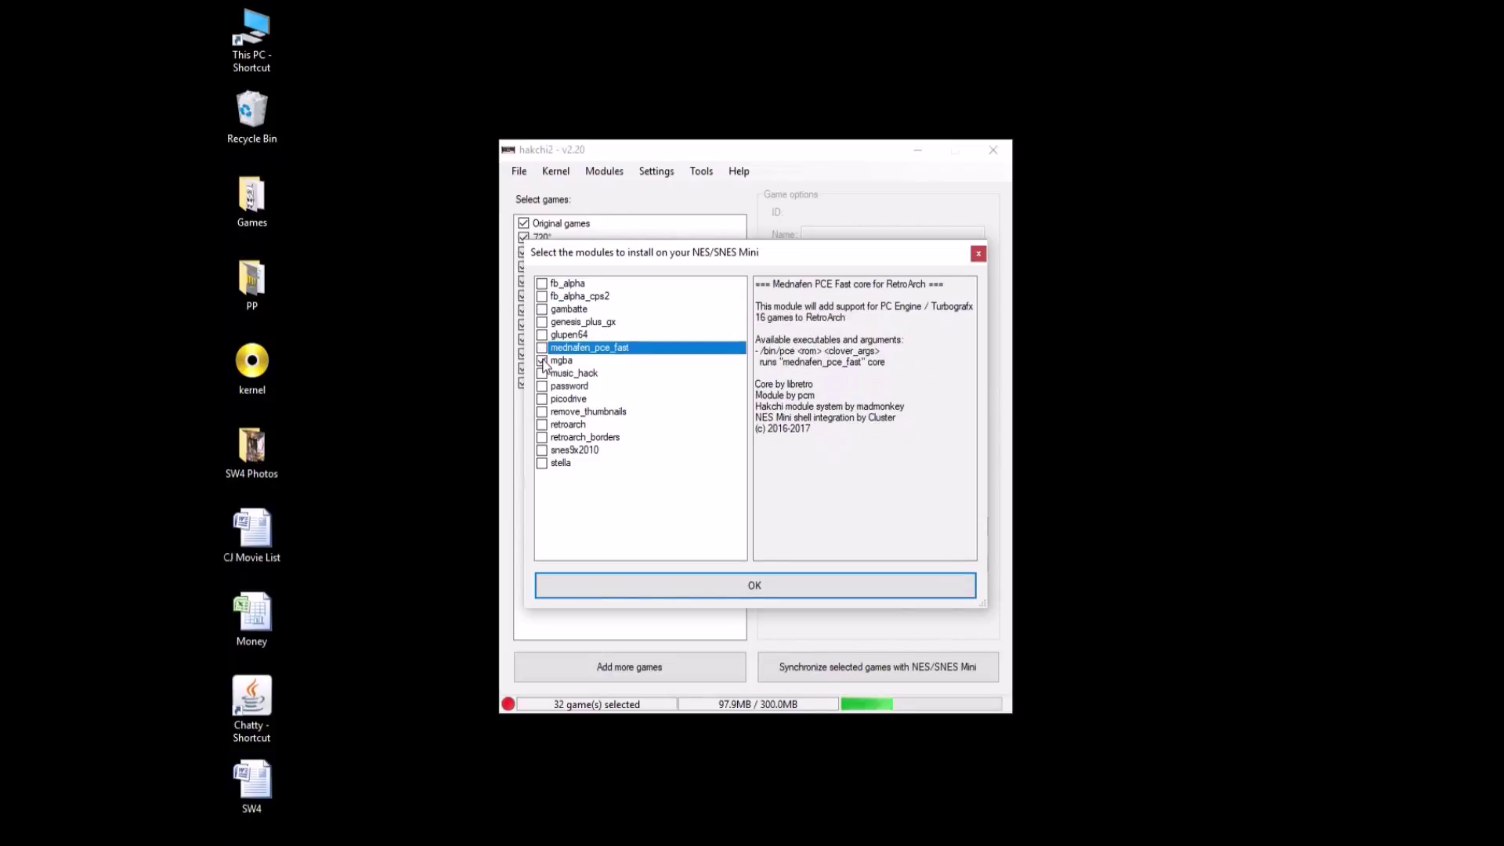
click(541, 361)
key(Home)
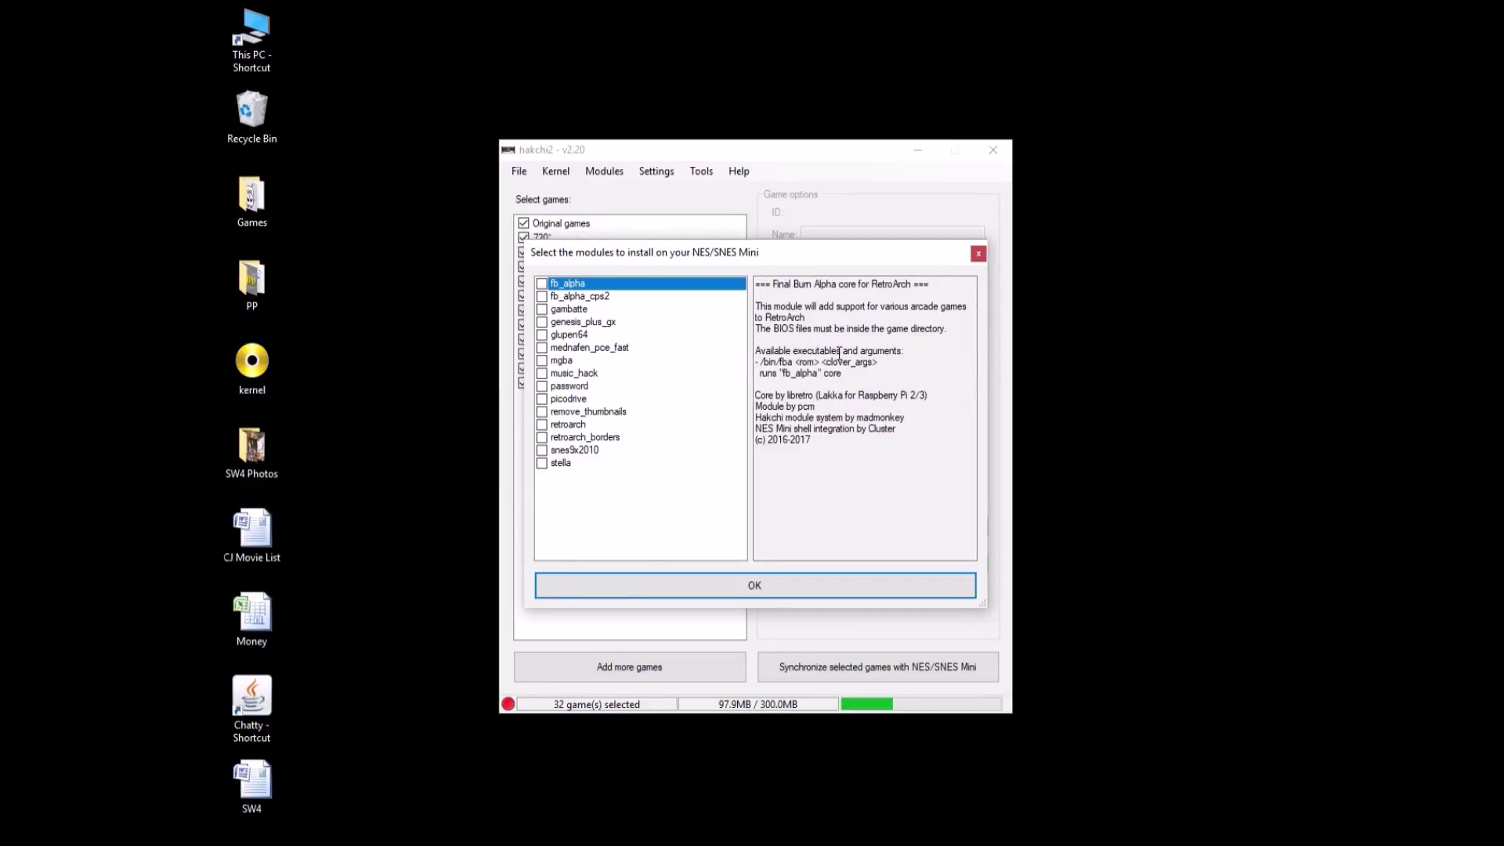
click(594, 299)
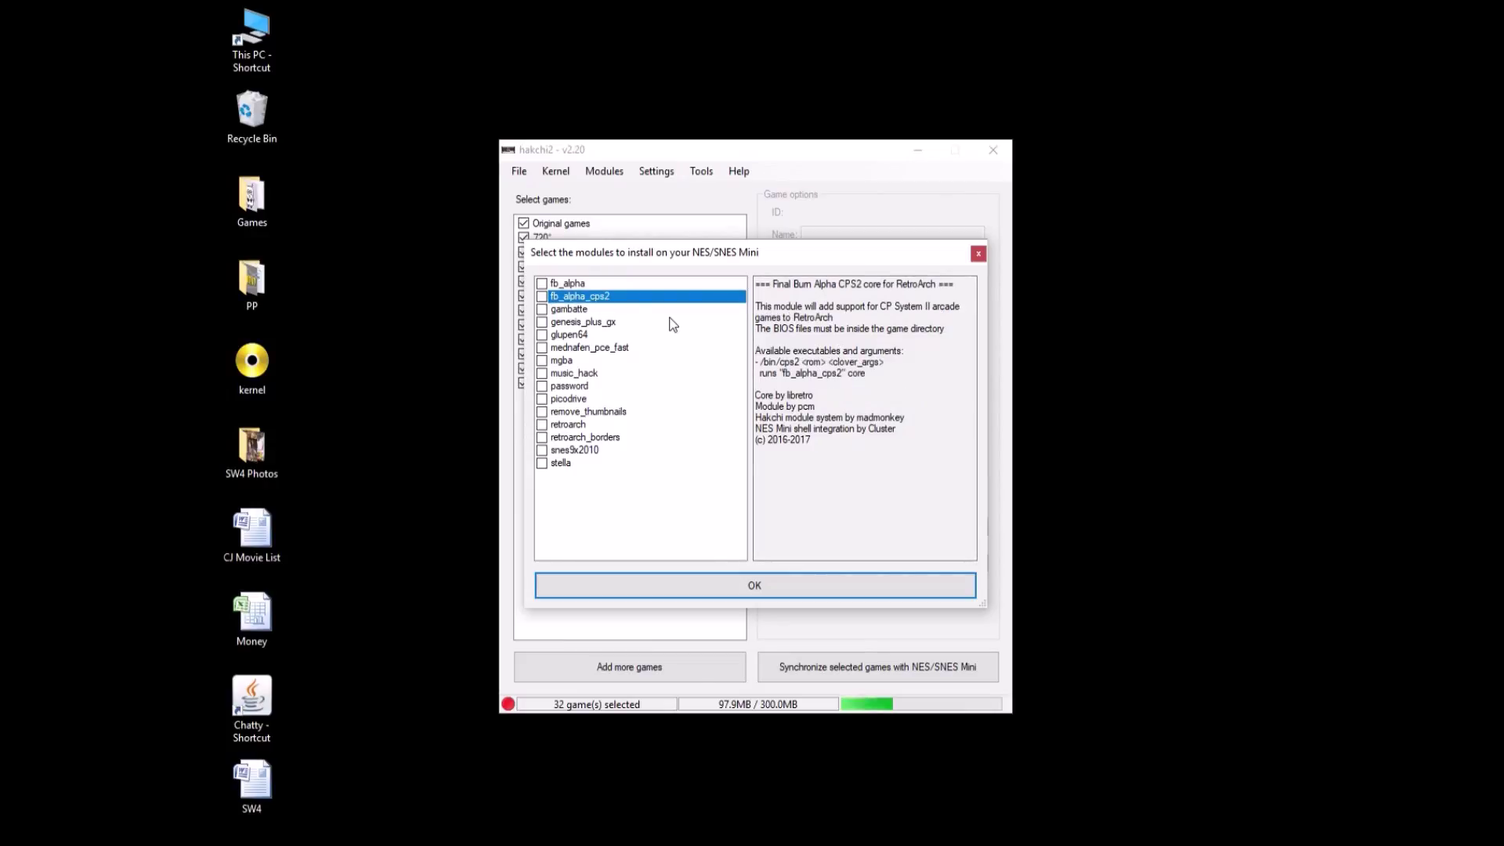
click(564, 309)
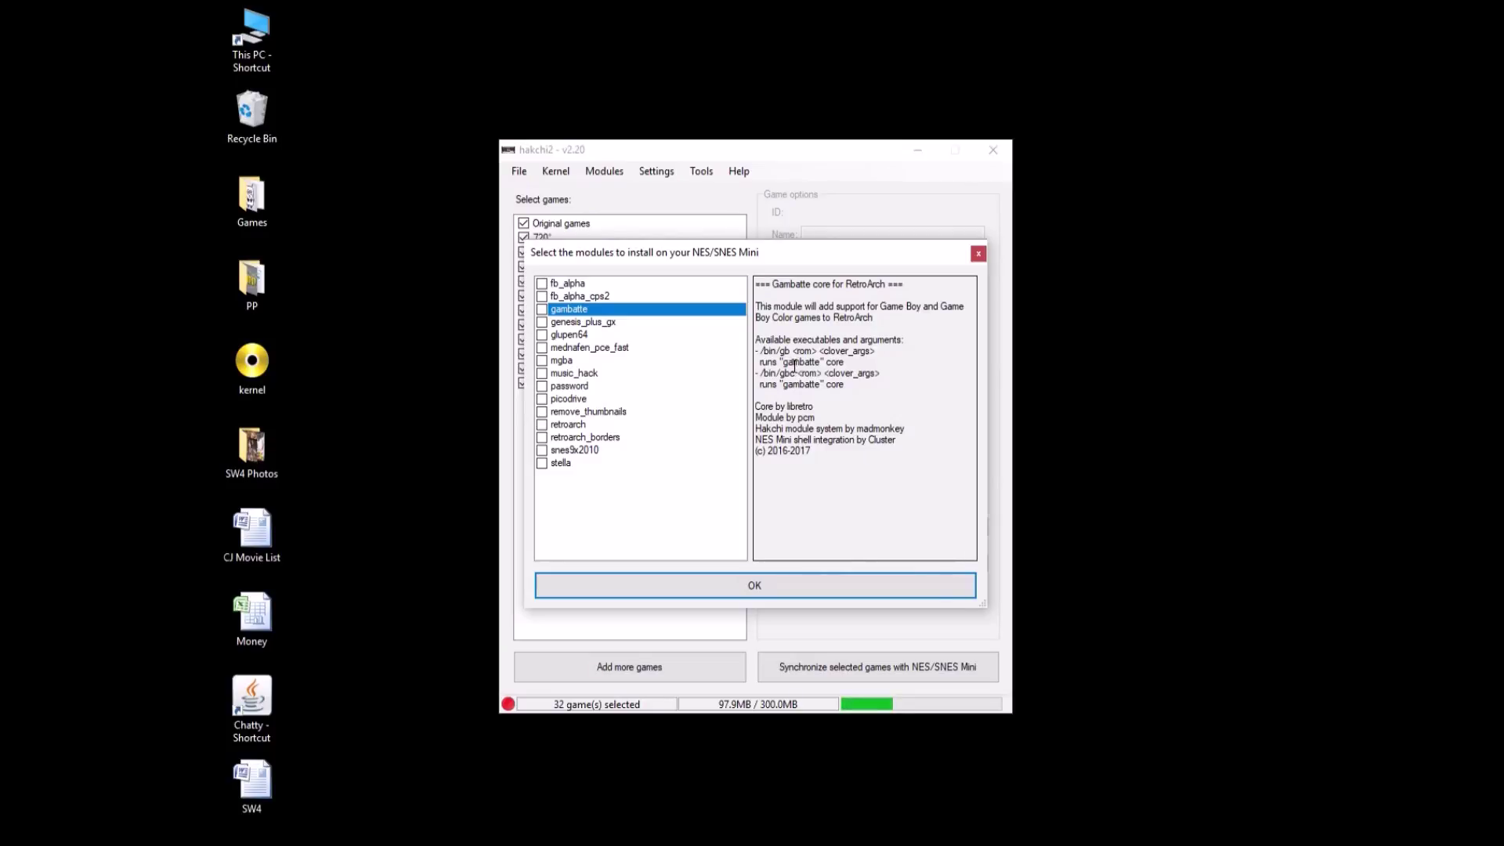
click(584, 325)
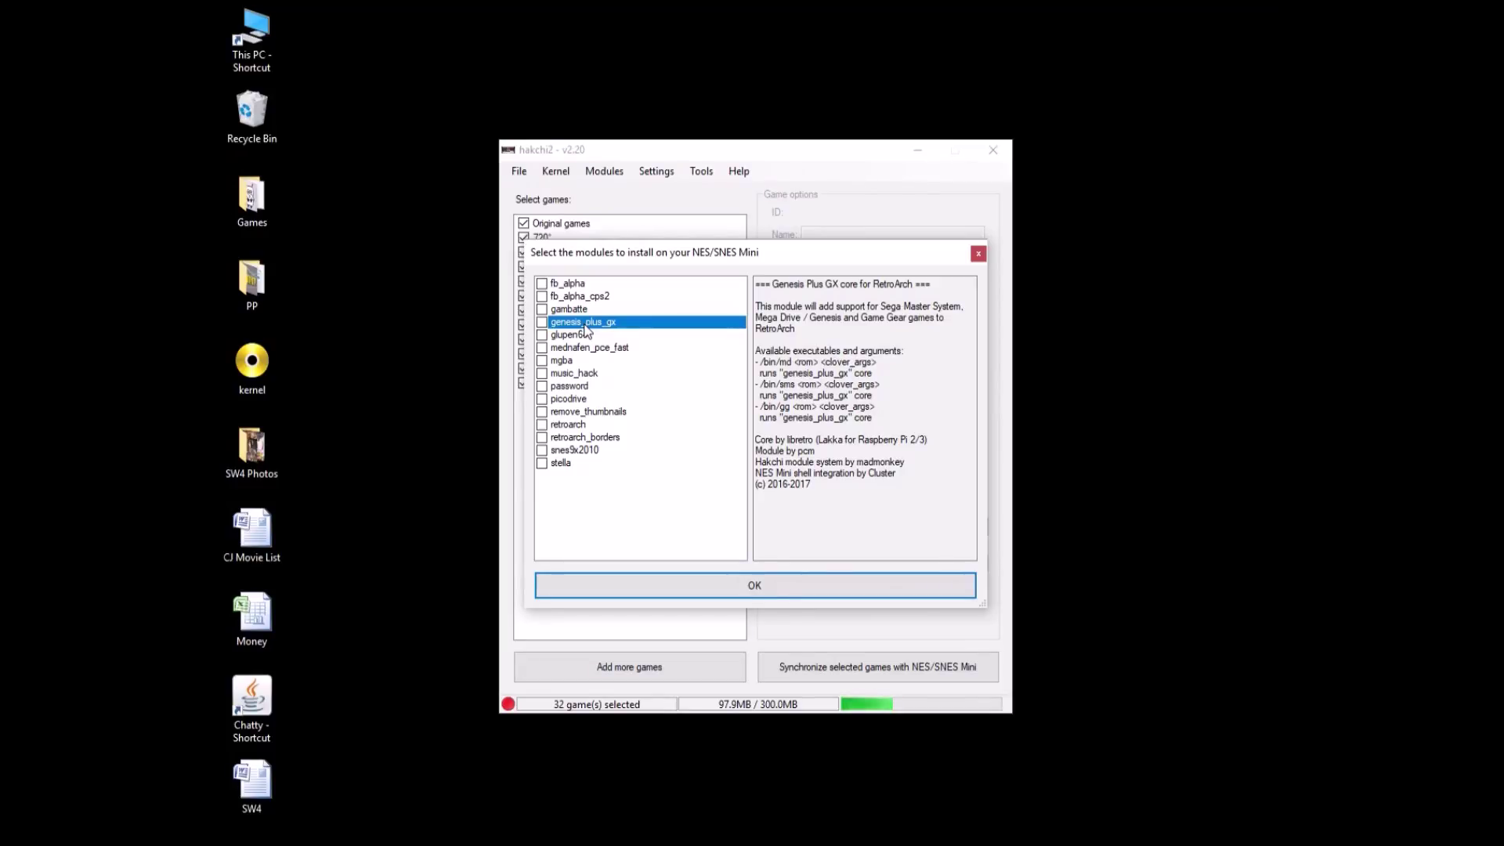
key(Up)
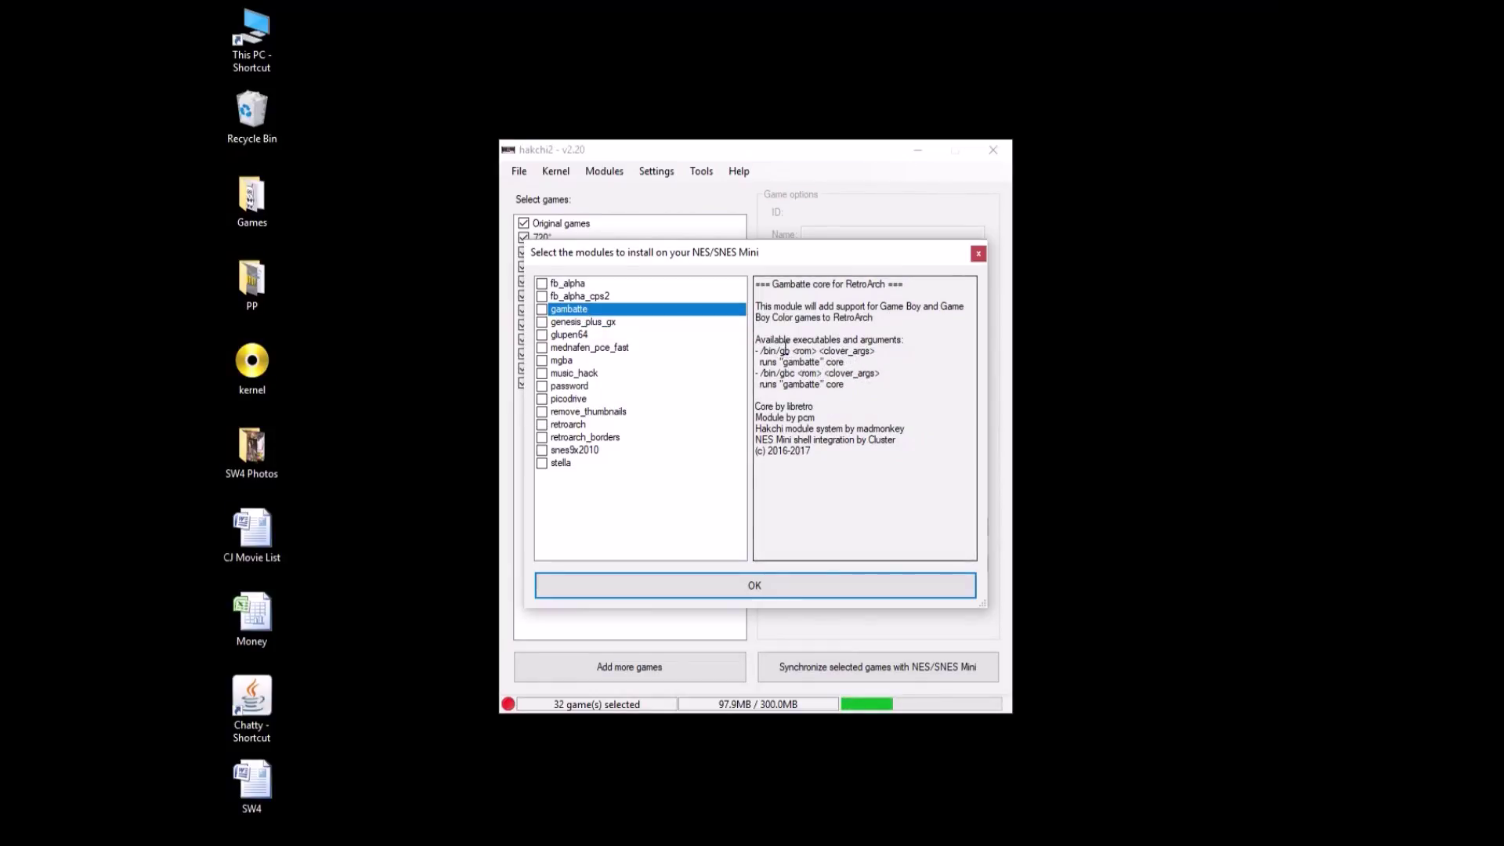
click(593, 323)
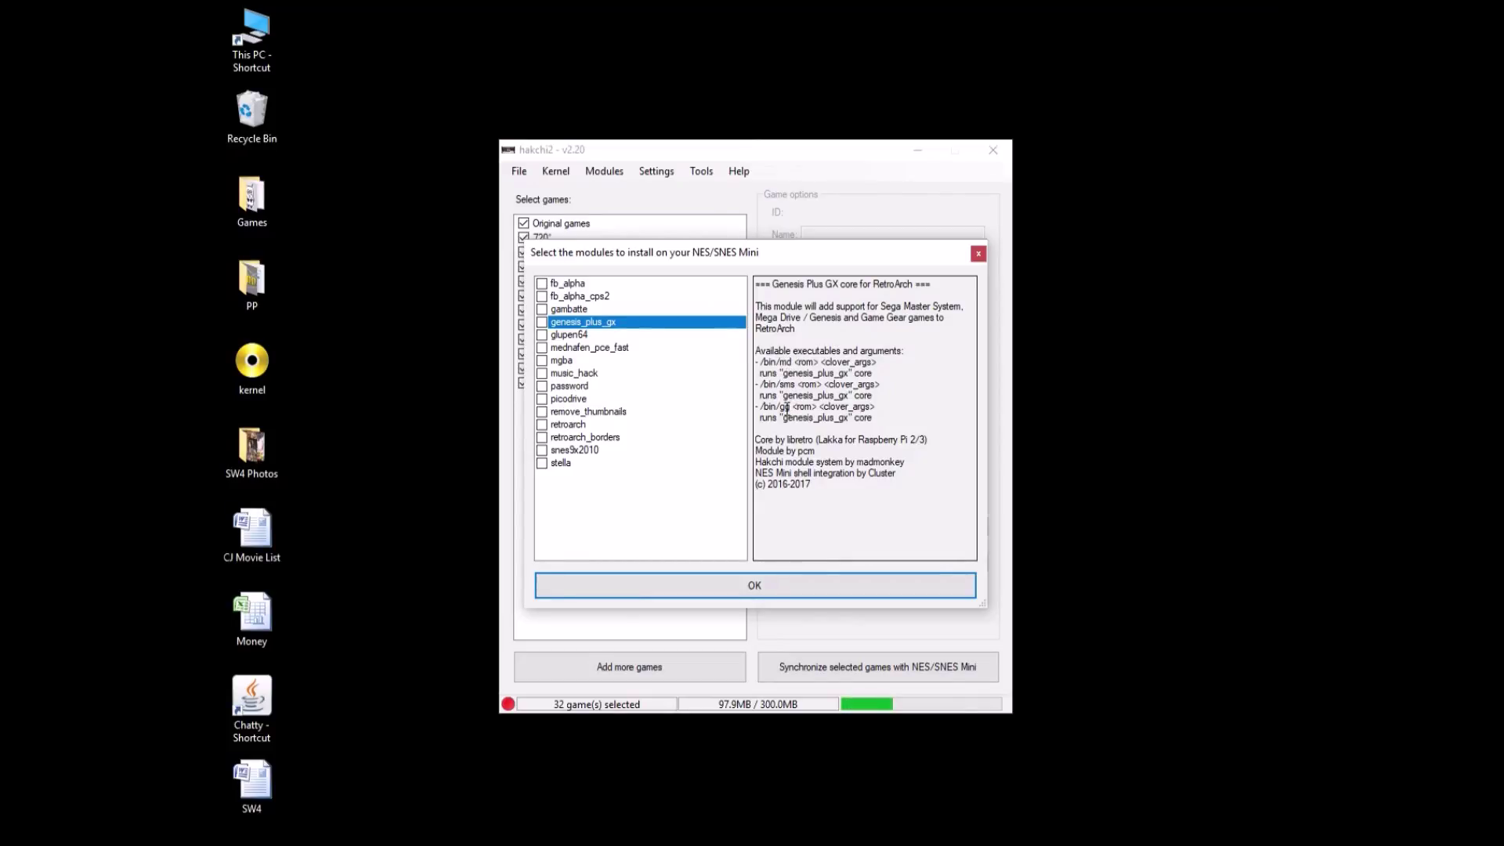
click(604, 337)
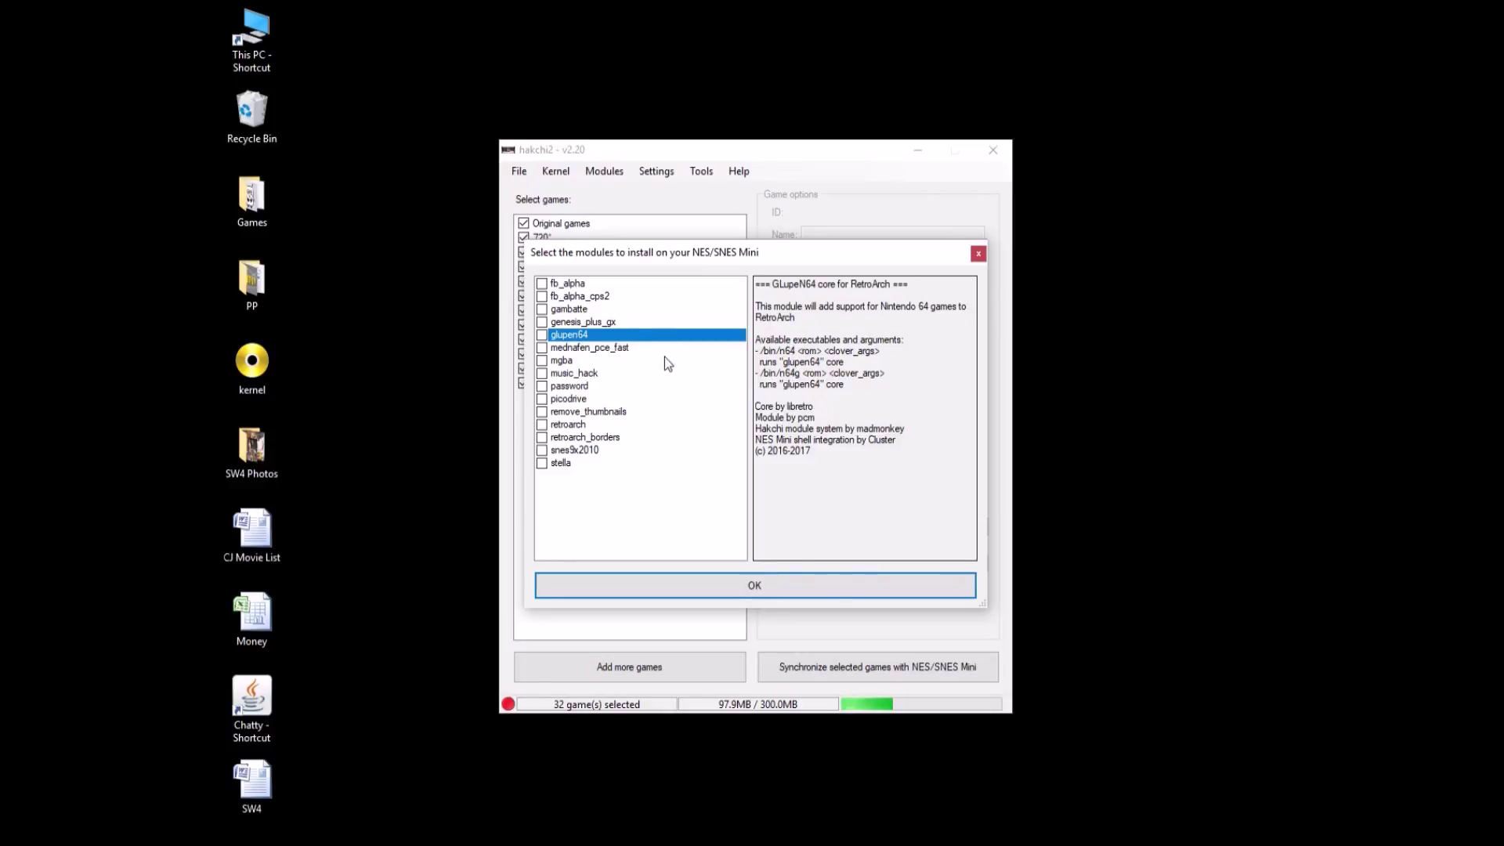
click(607, 350)
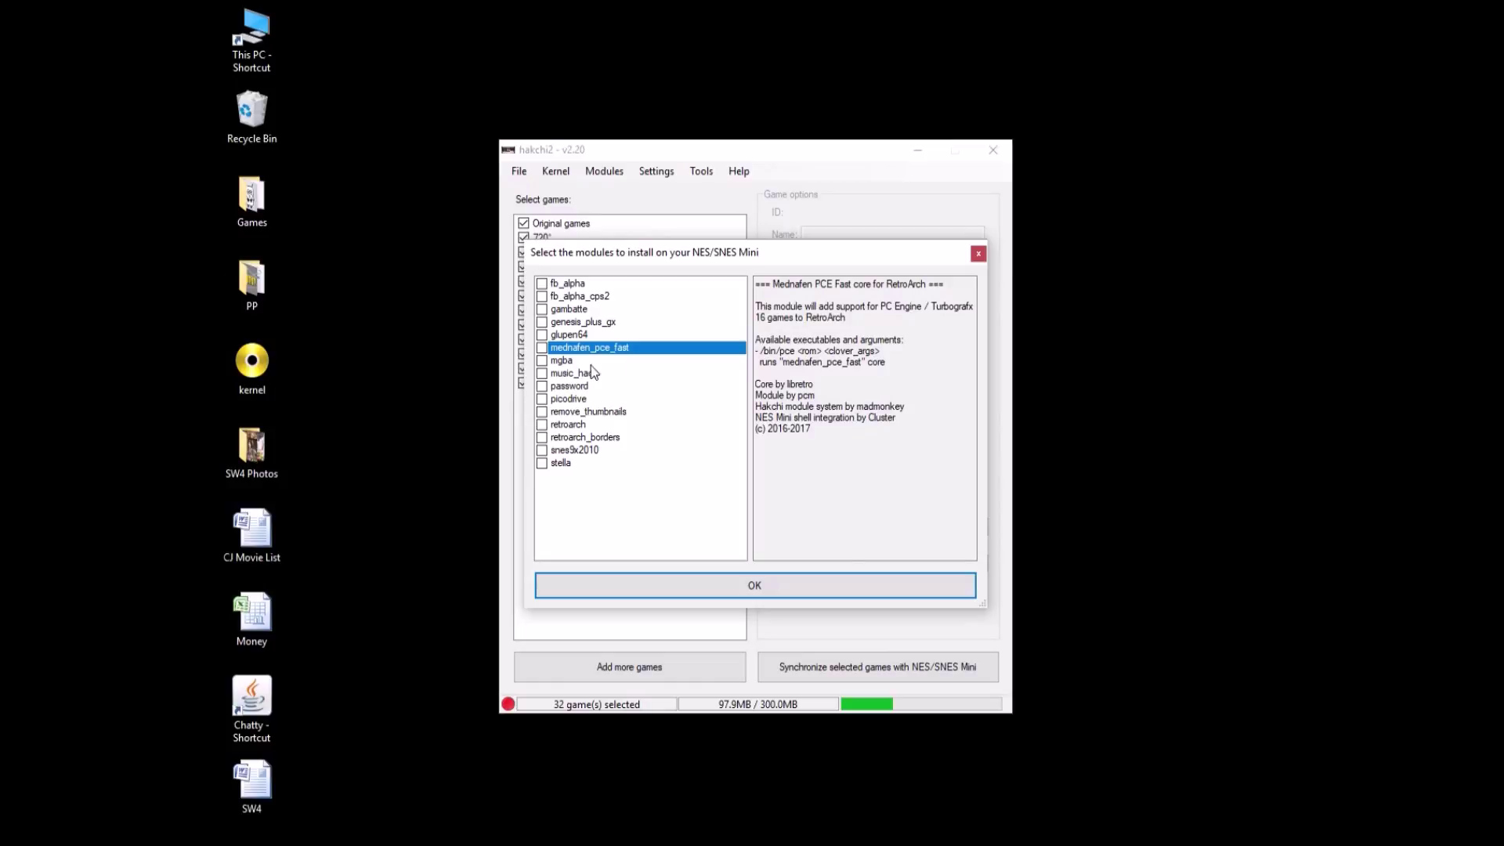
click(561, 362)
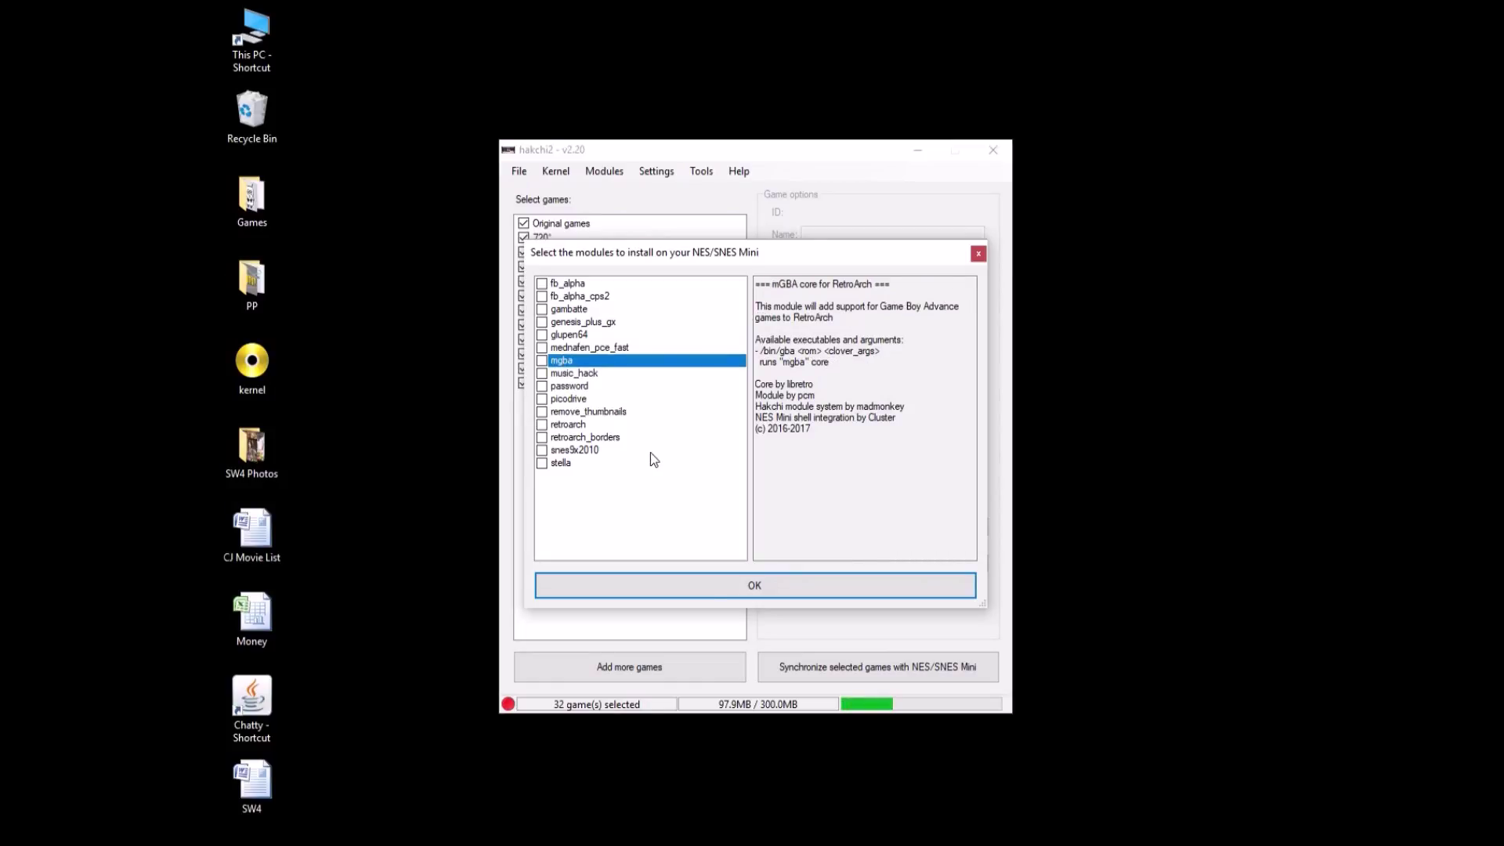
click(584, 400)
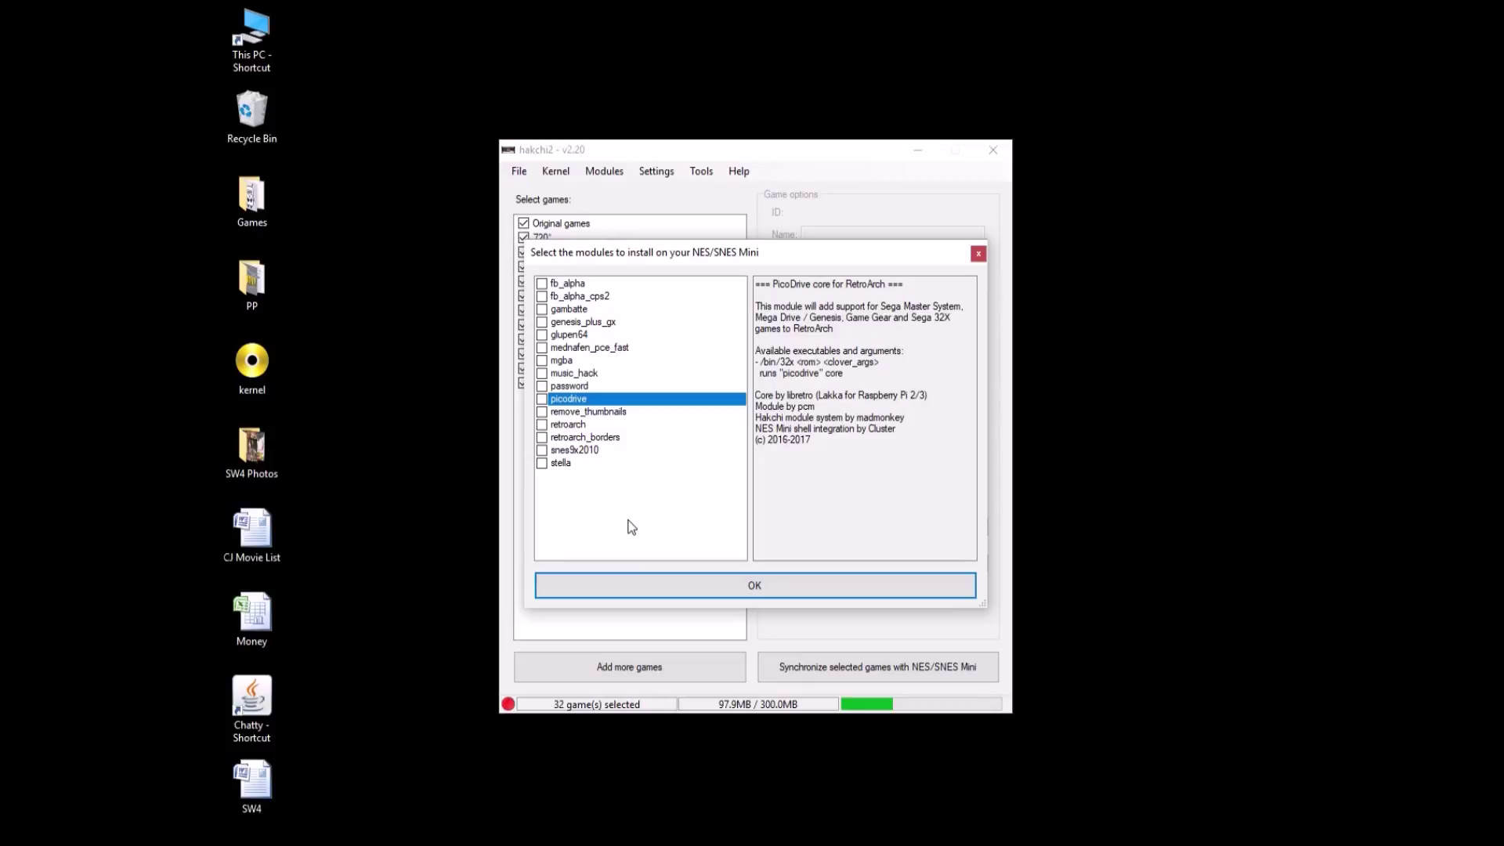
click(583, 424)
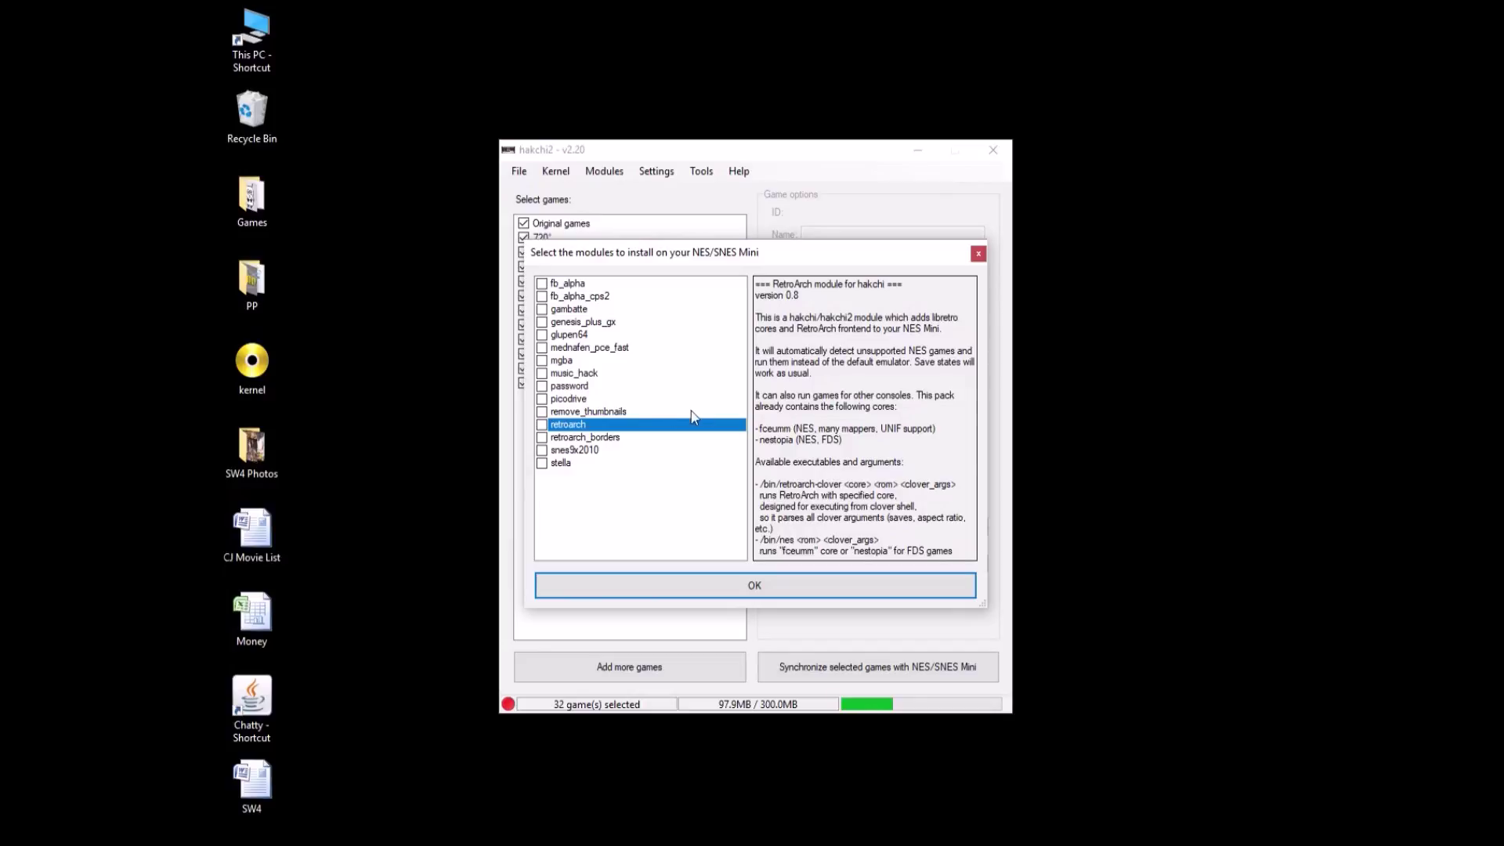
click(589, 451)
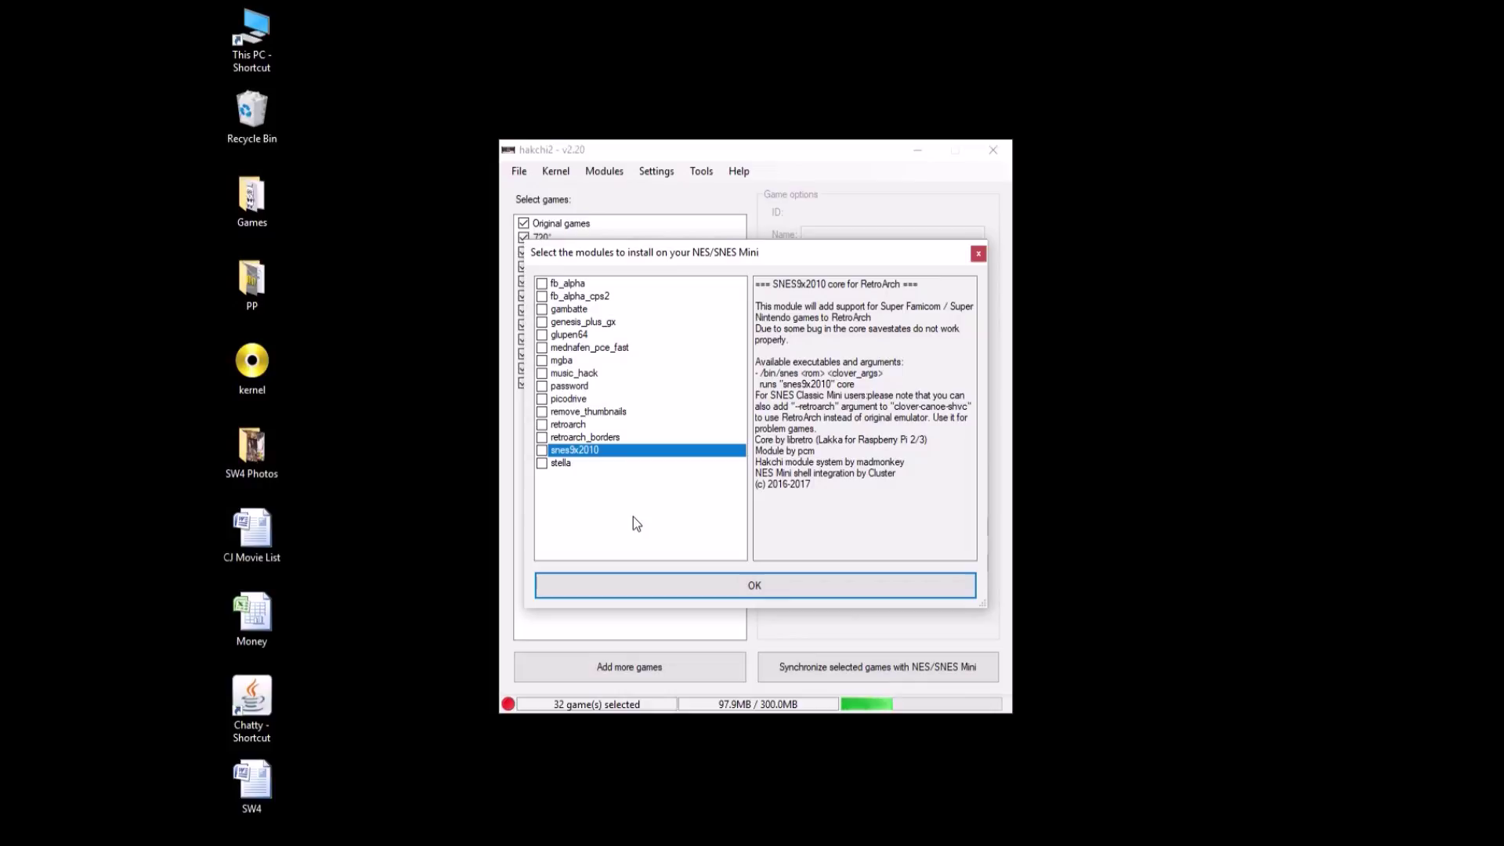
click(565, 463)
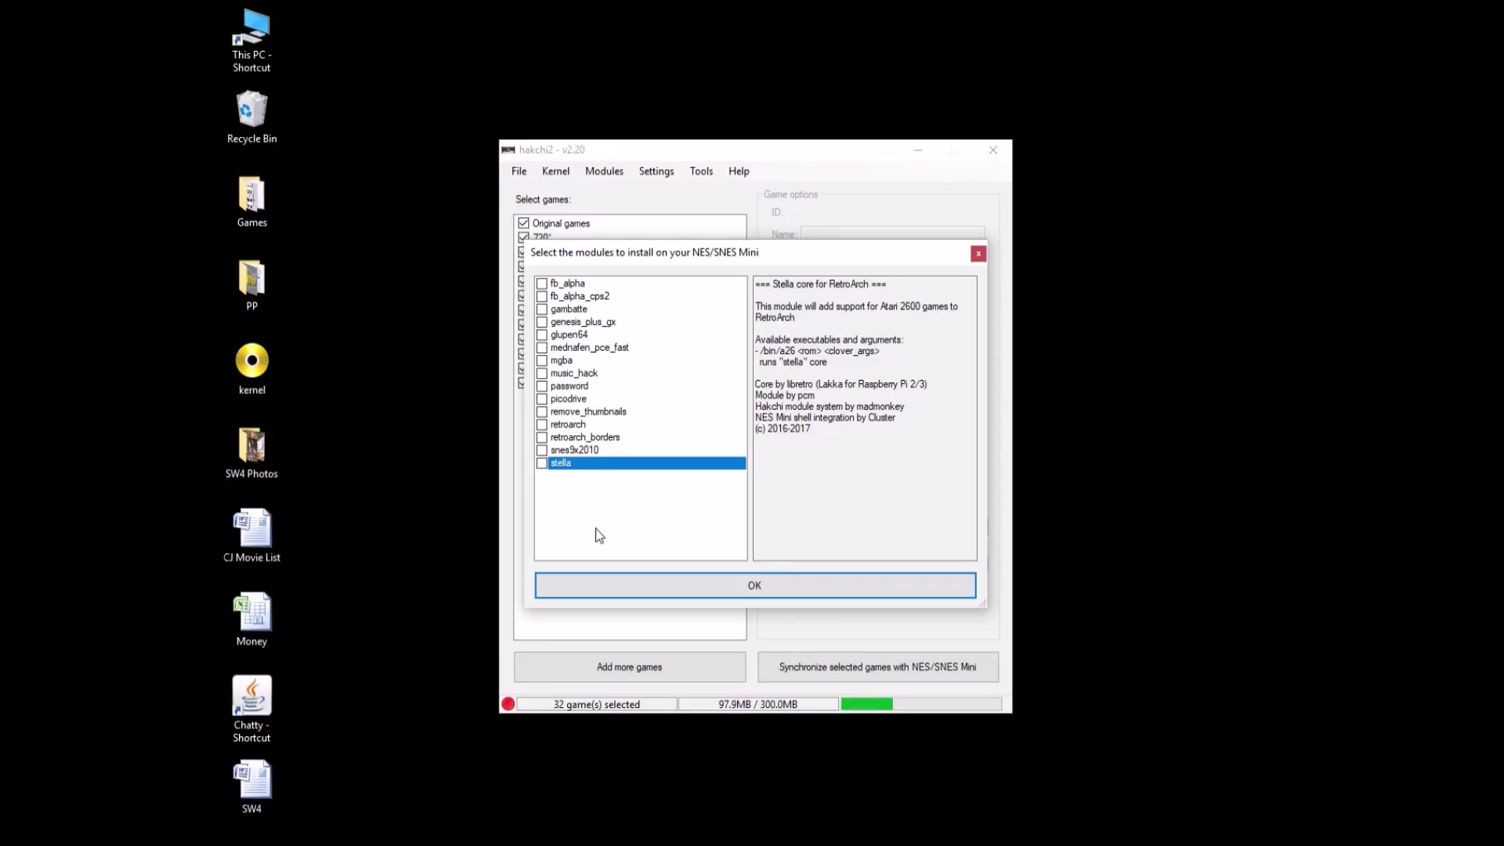
Tick gambatte, genesis_plus_gx, glupen64, mgba, retroarch and snes9x2010, then confirm the installation.
click(569, 311)
click(542, 310)
click(544, 323)
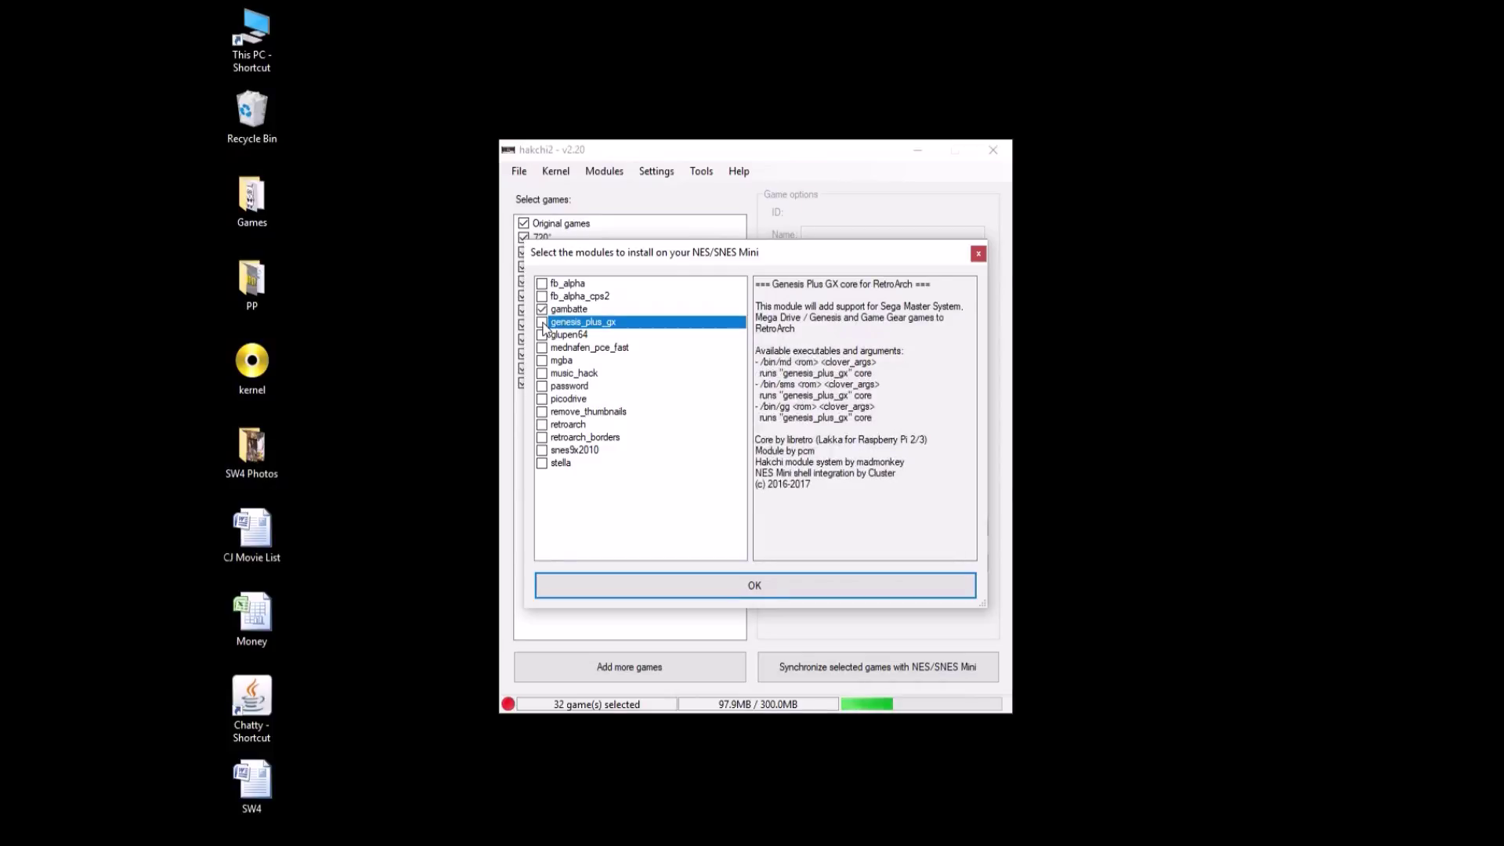
click(542, 323)
click(544, 335)
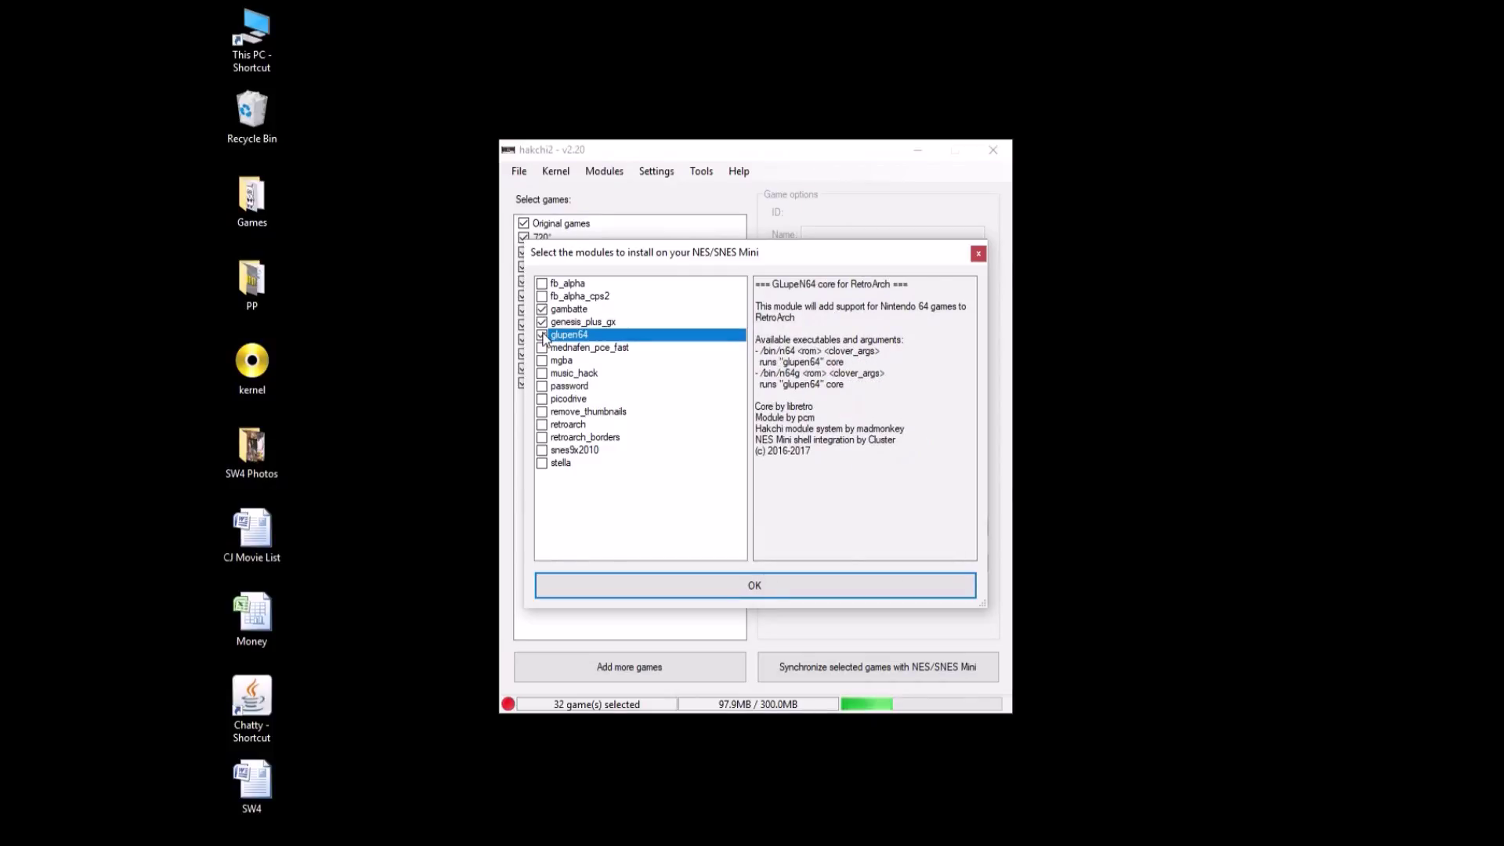
click(542, 335)
click(544, 361)
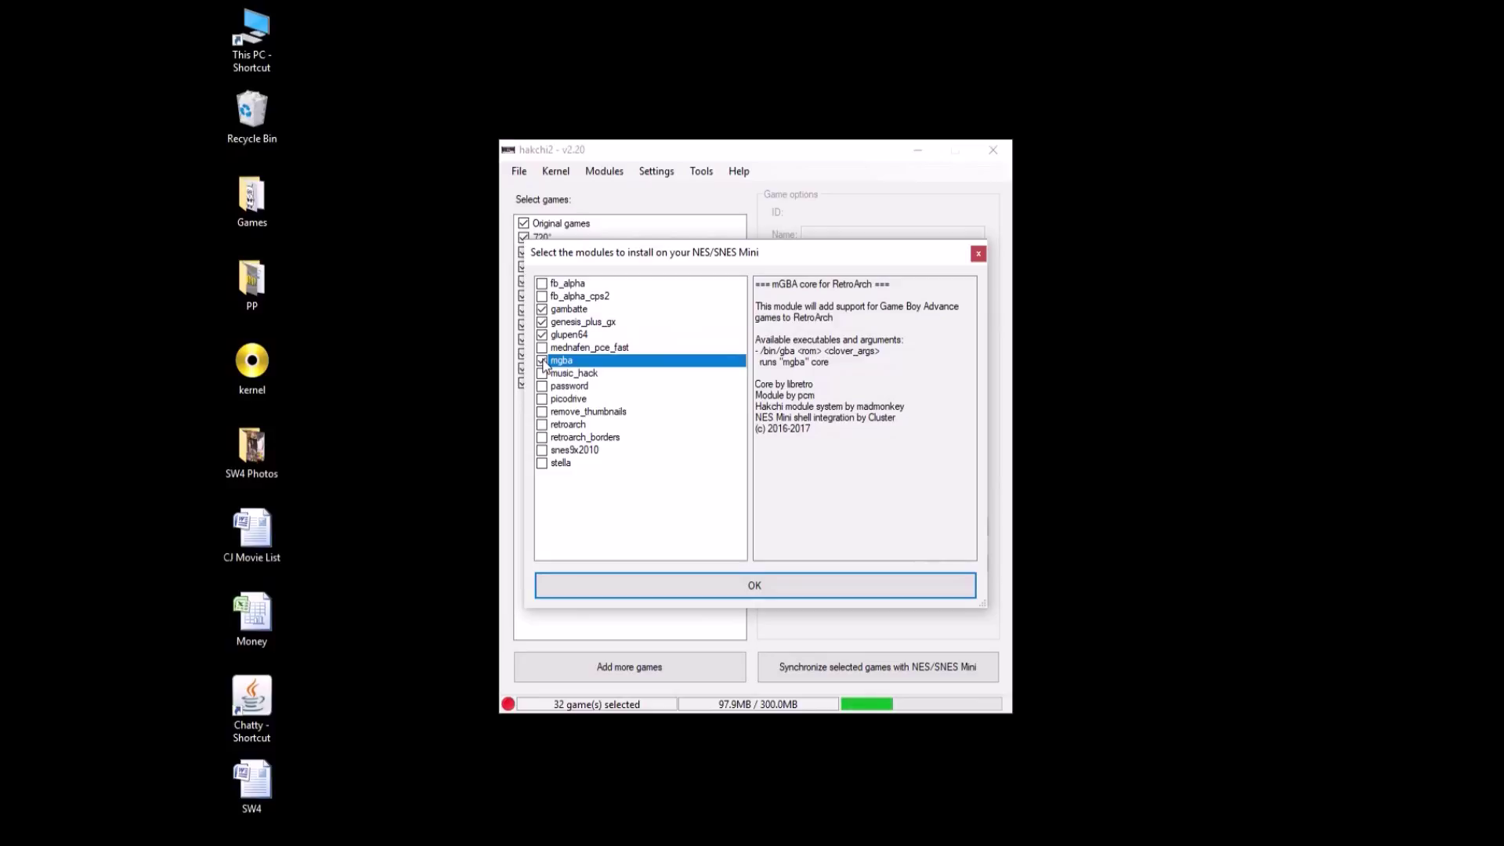
click(554, 425)
click(542, 425)
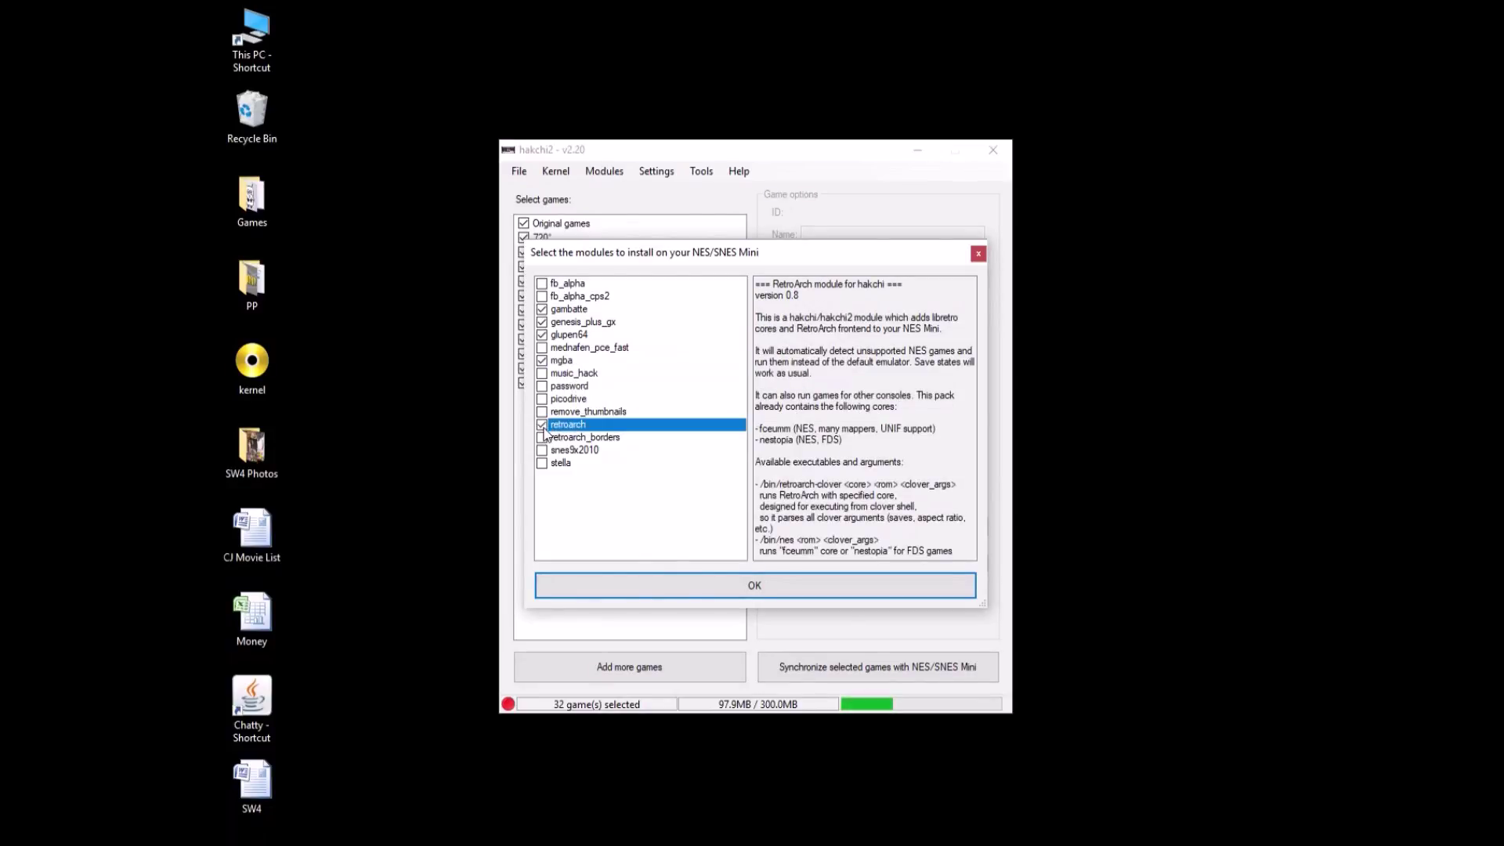
click(546, 451)
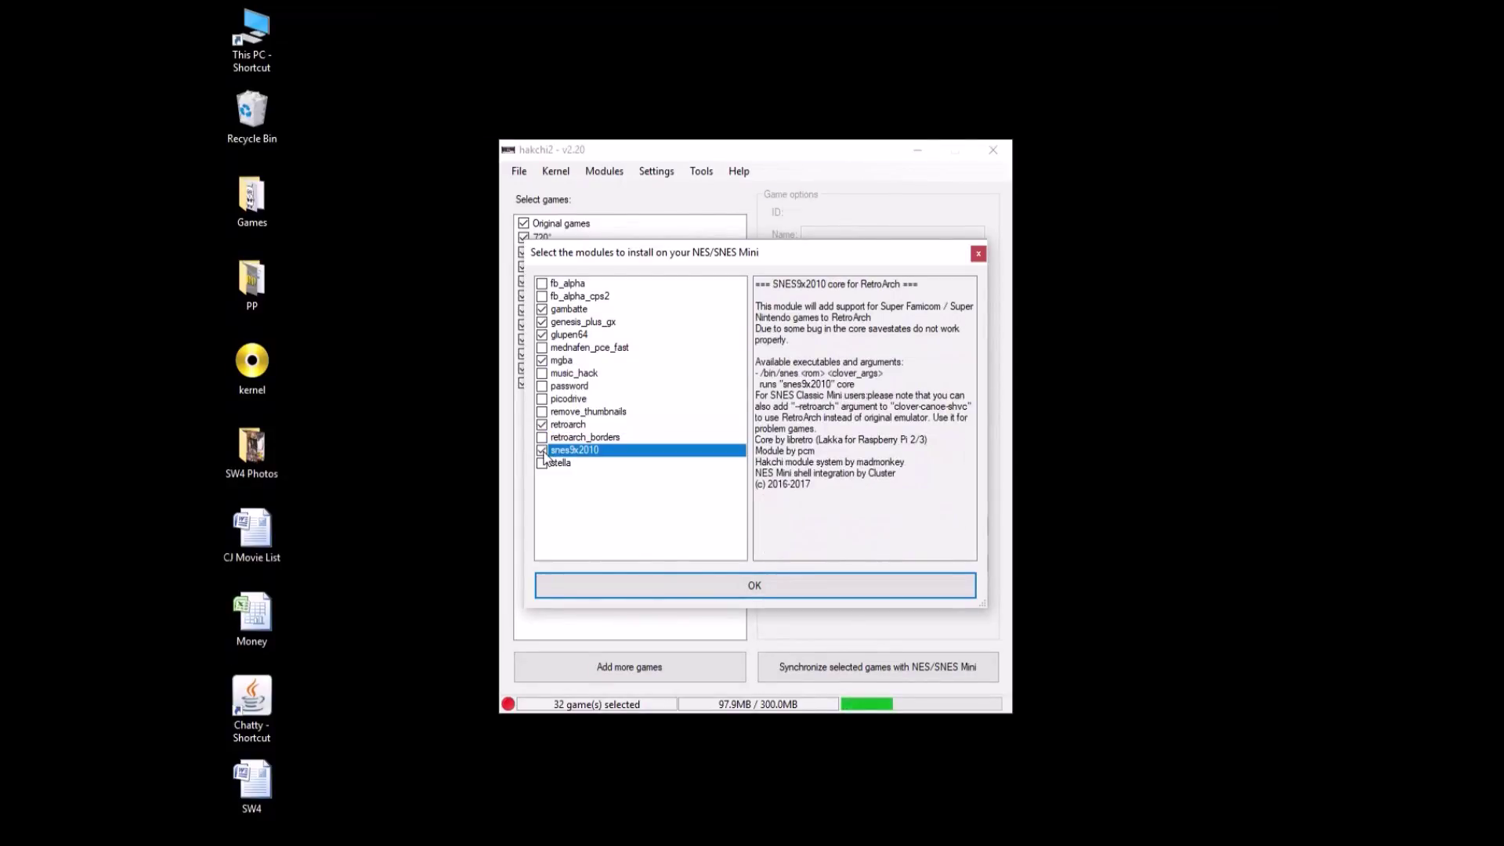
click(772, 593)
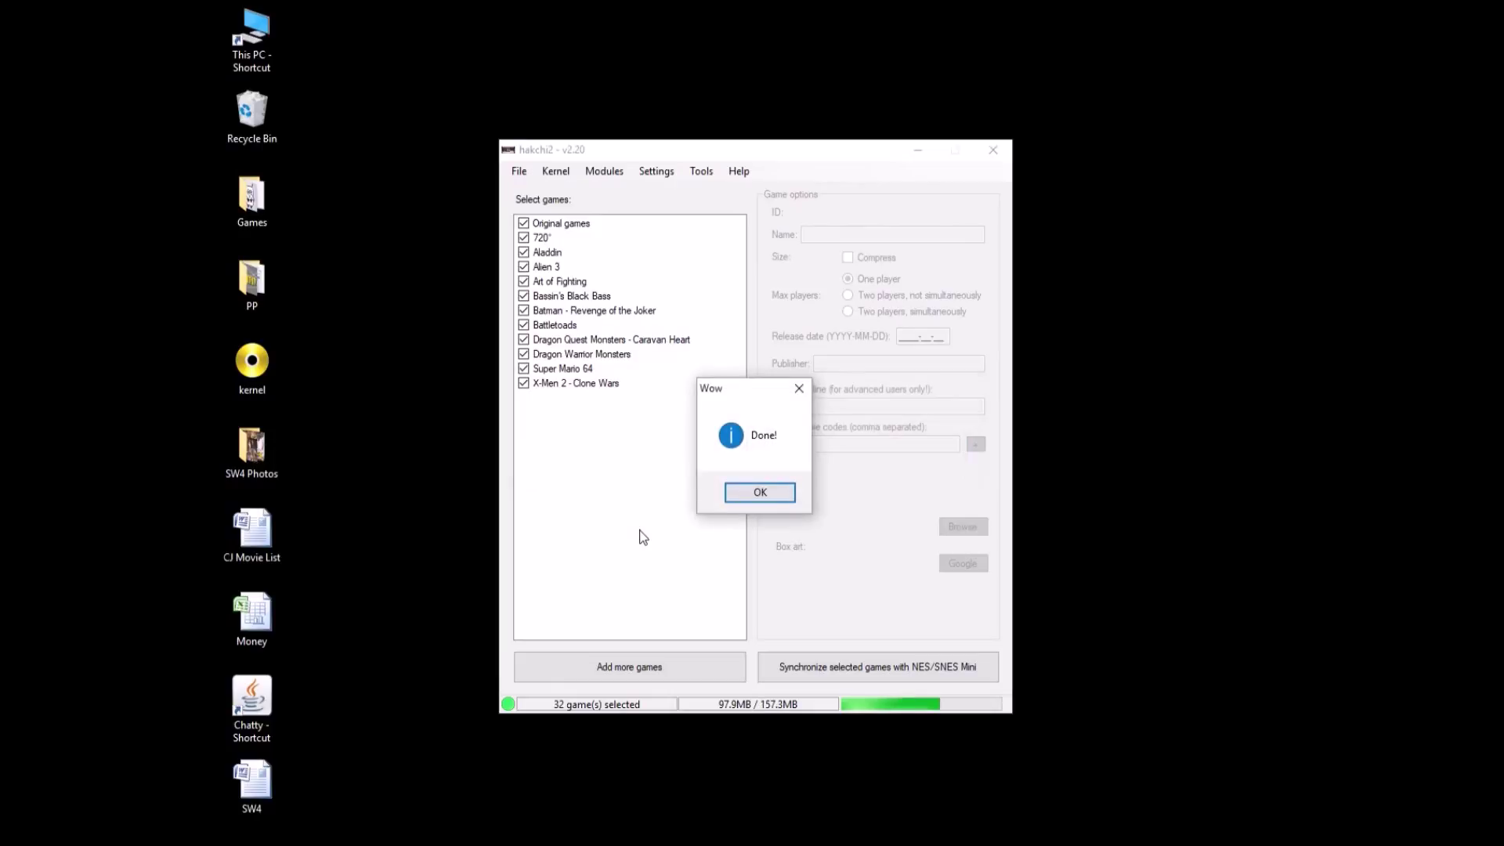
Dismiss the Done! message once the RetroArch modules finish installing.
click(777, 495)
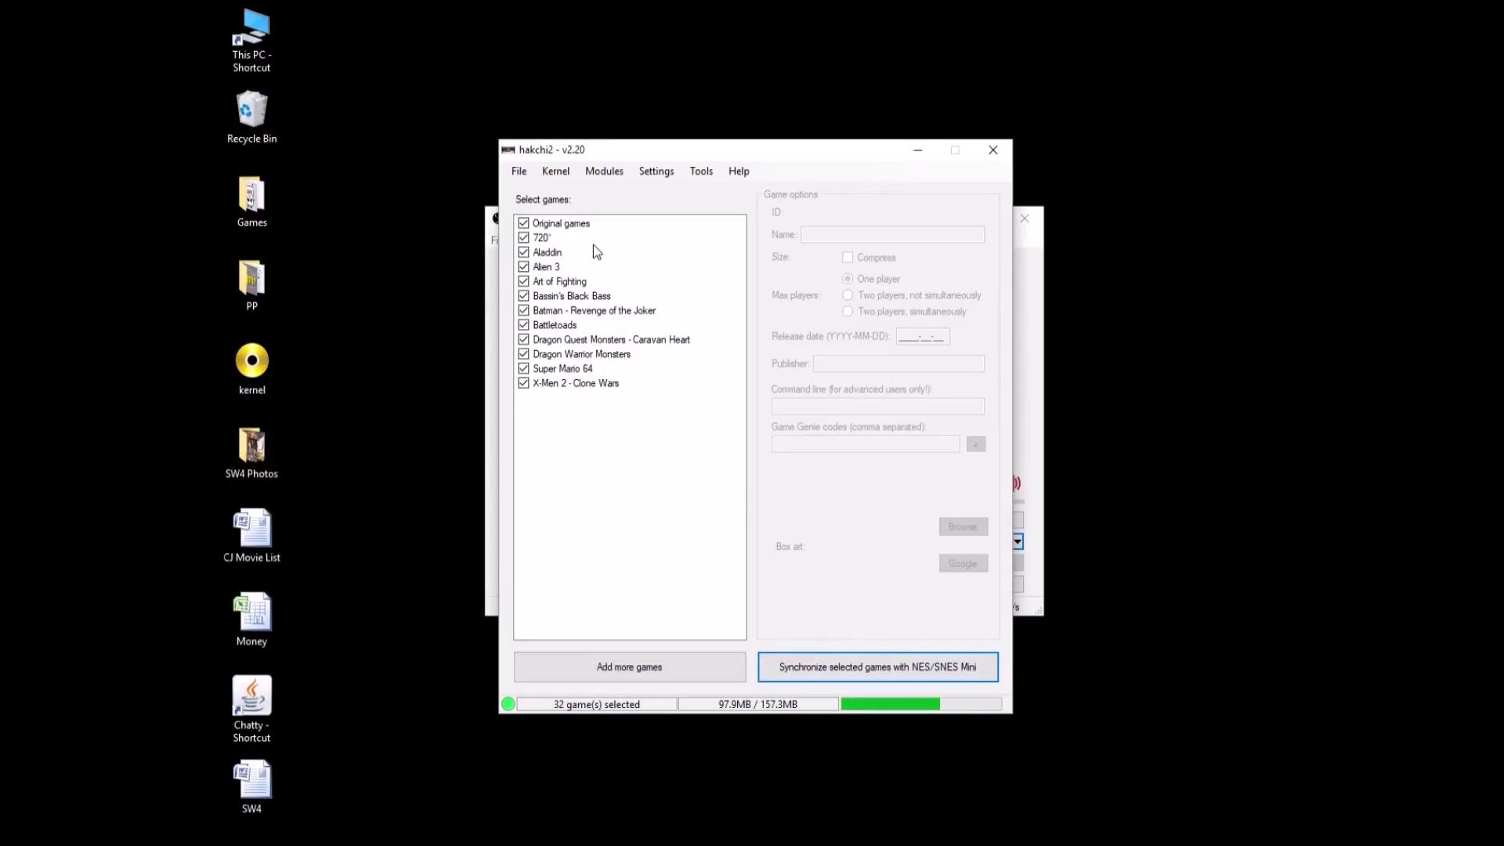
Synchronize the 32 selected games to the SNES Mini and dismiss the Done message.
click(875, 663)
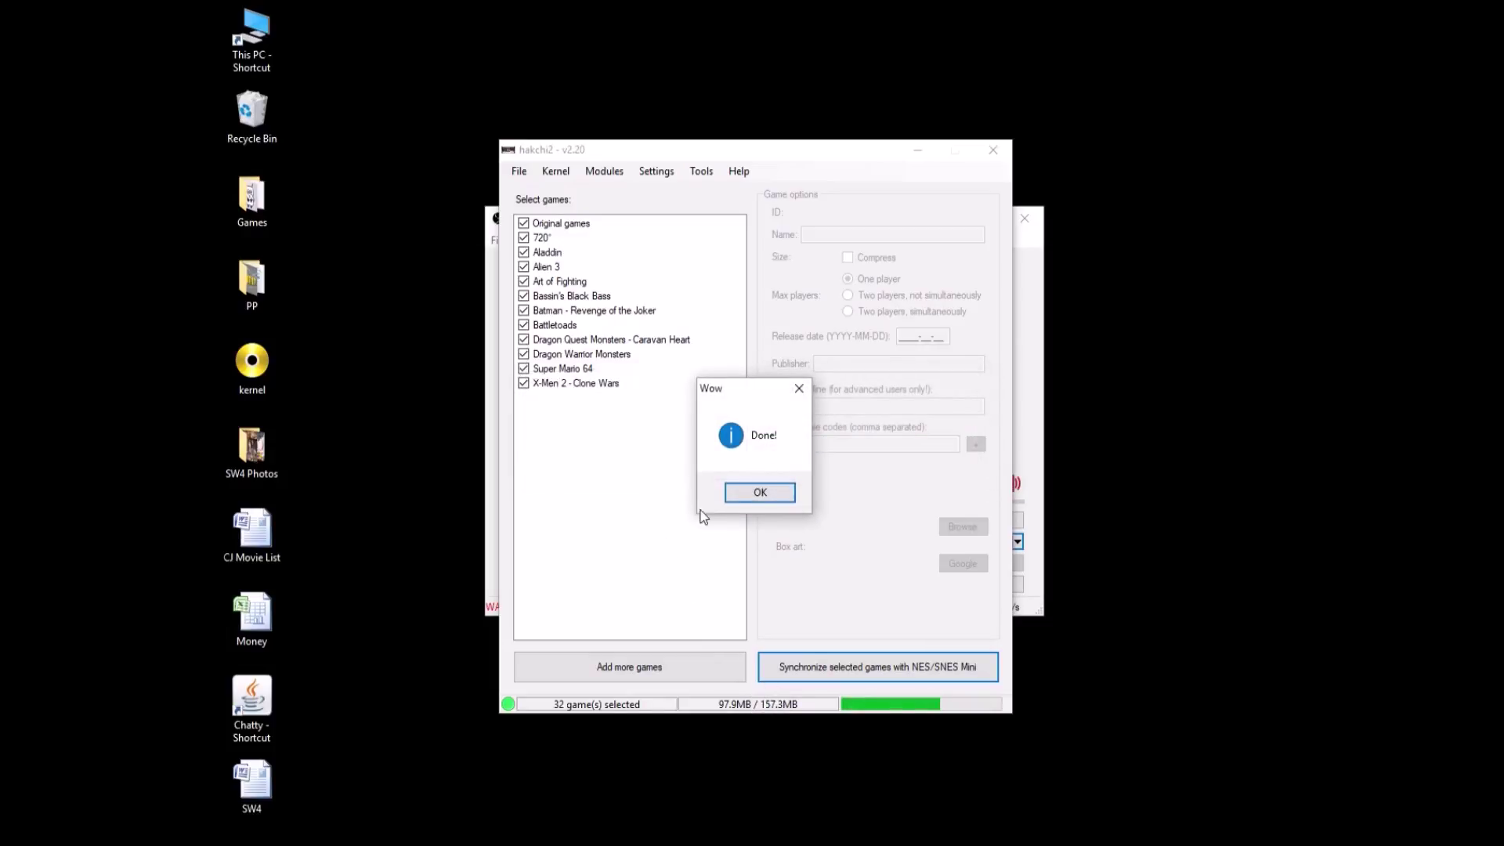
click(745, 492)
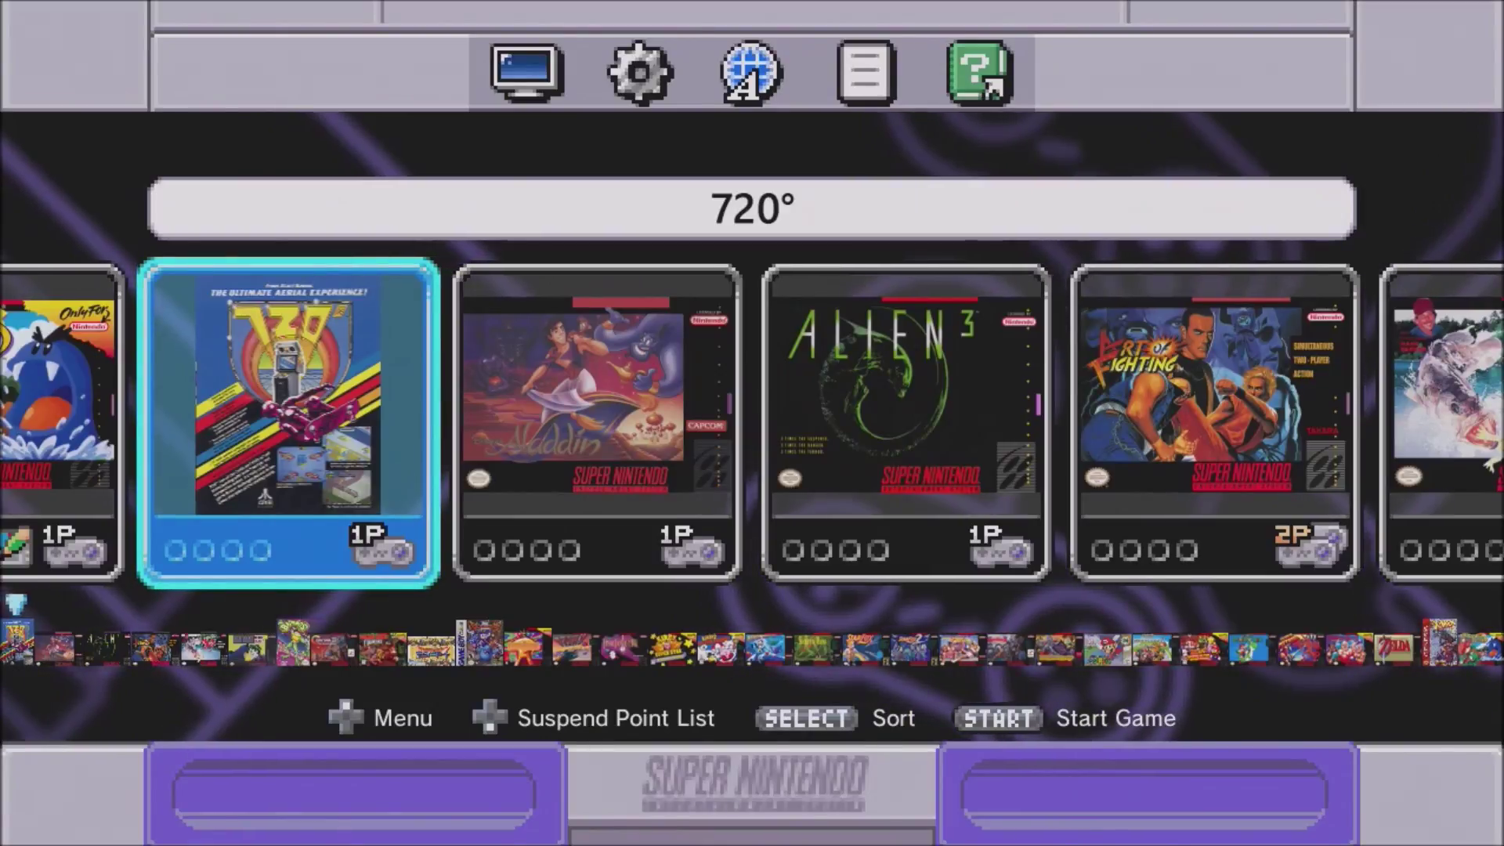
Scroll the carousel from 720° past Battletoads, Kirby and Super Mario 64 to X-Men 2 - Clone Wars.
key(Right)
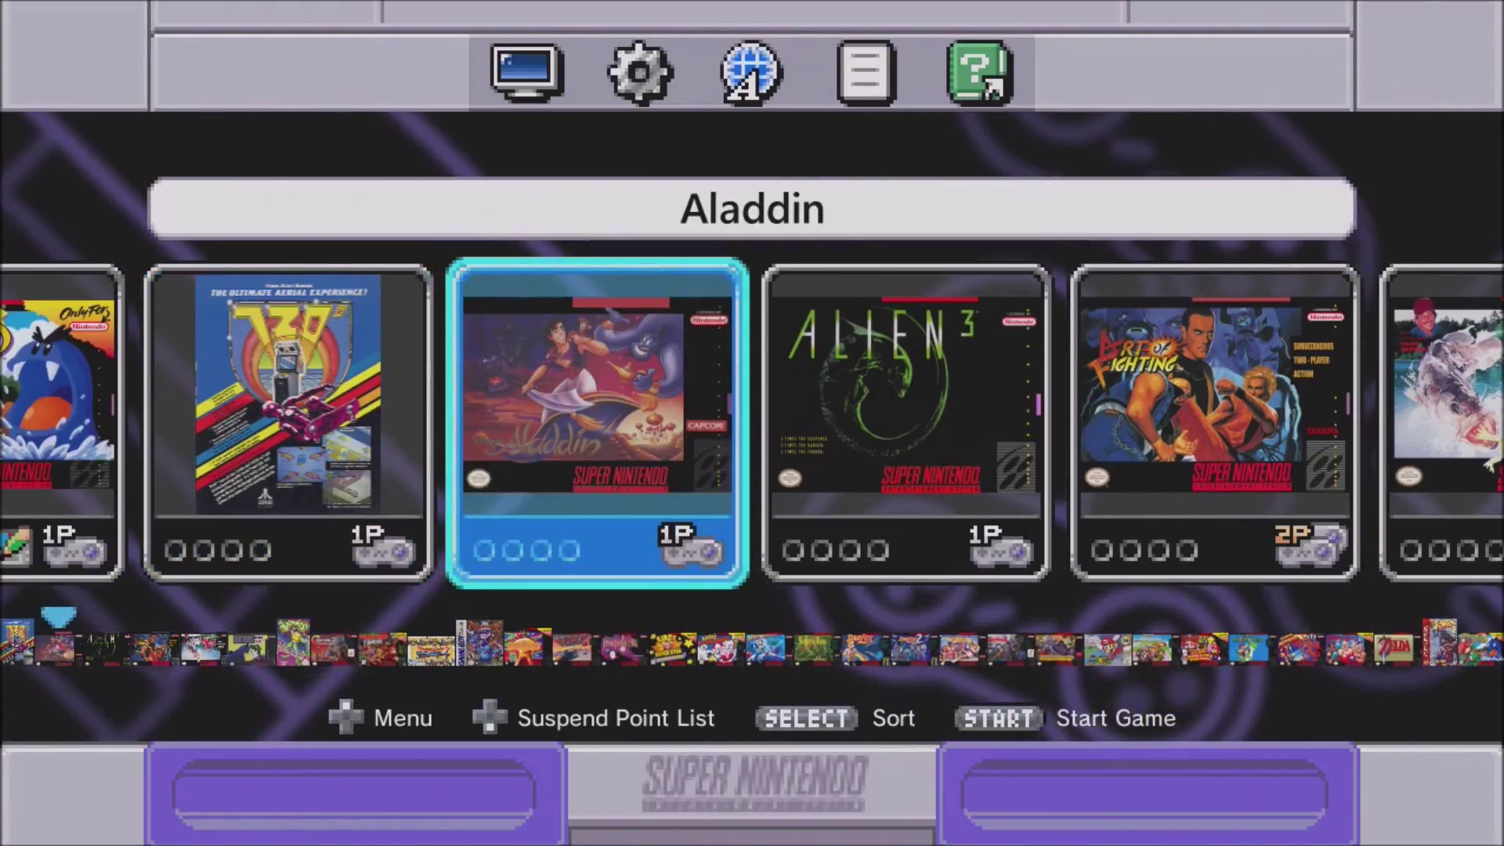
key(Left)
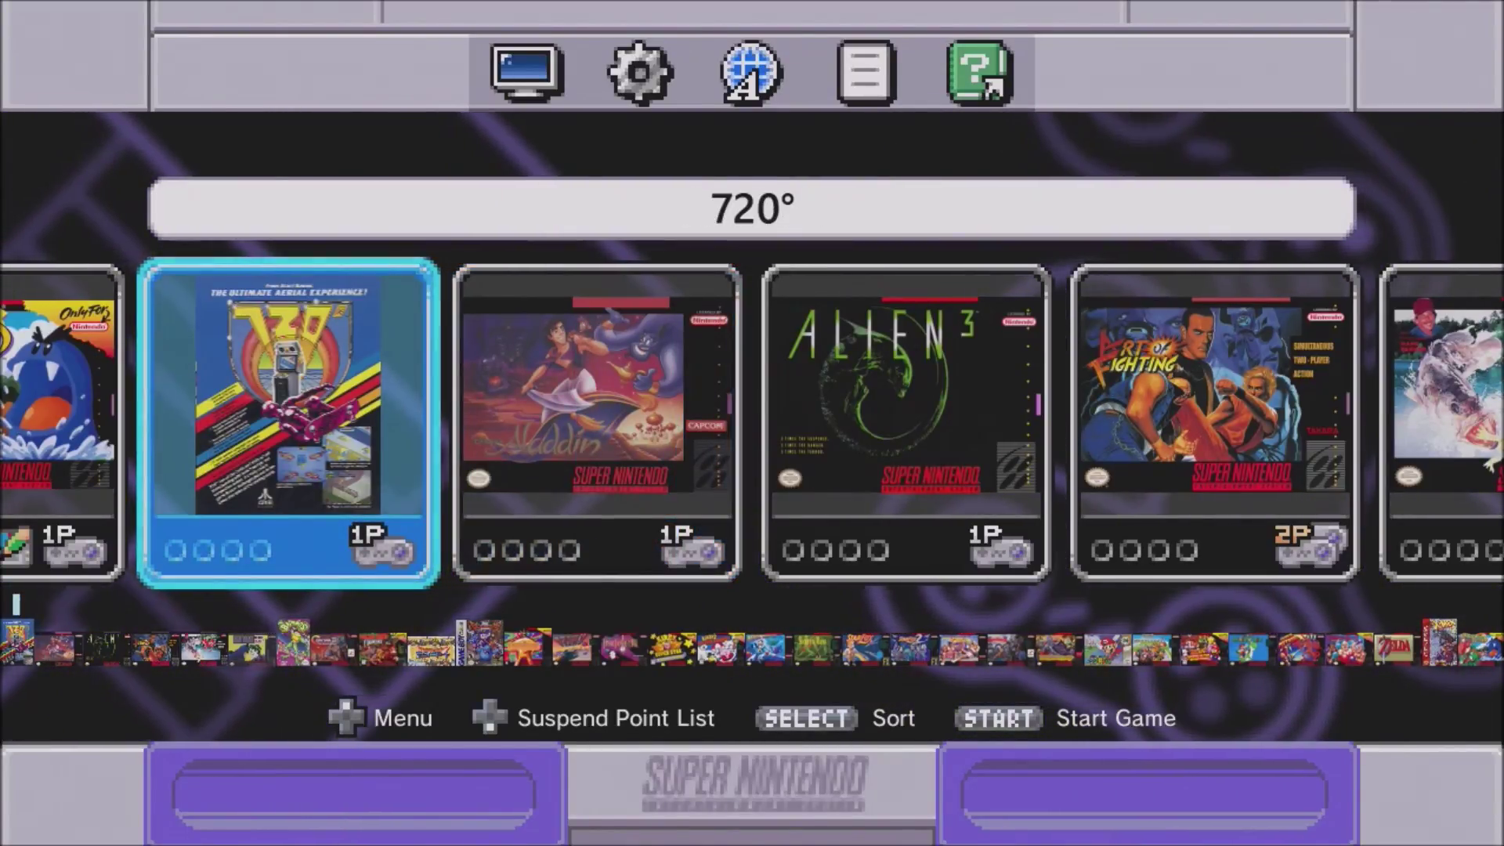
key(Right)
key(Right)
key(Right)
key(Right)
key(Right)
key(Right)
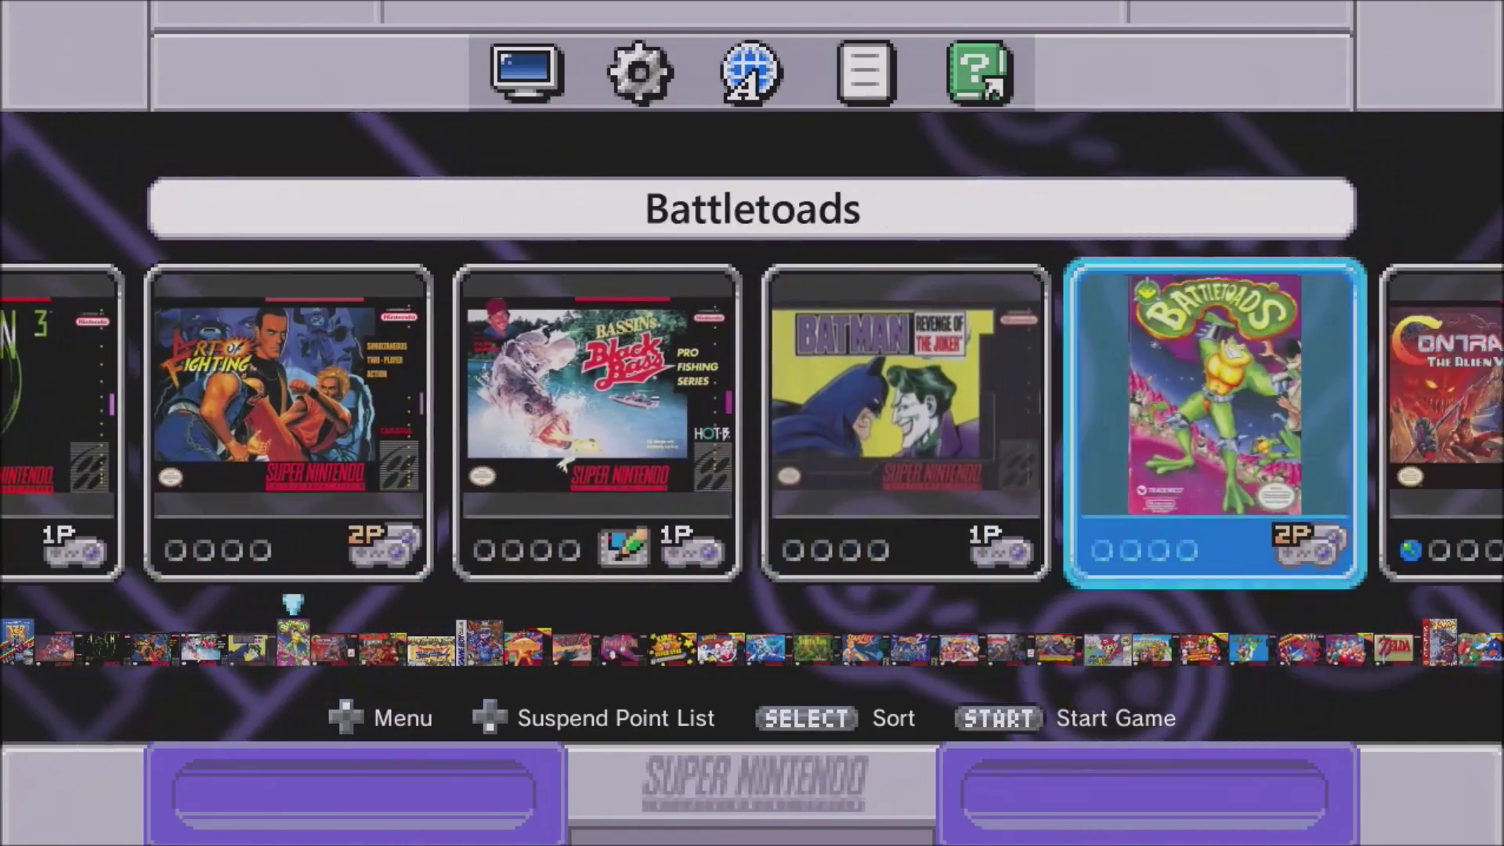
key(Right)
key(Right)
key(Left)
key(Left)
key(Right)
key(Right)
key(Right)
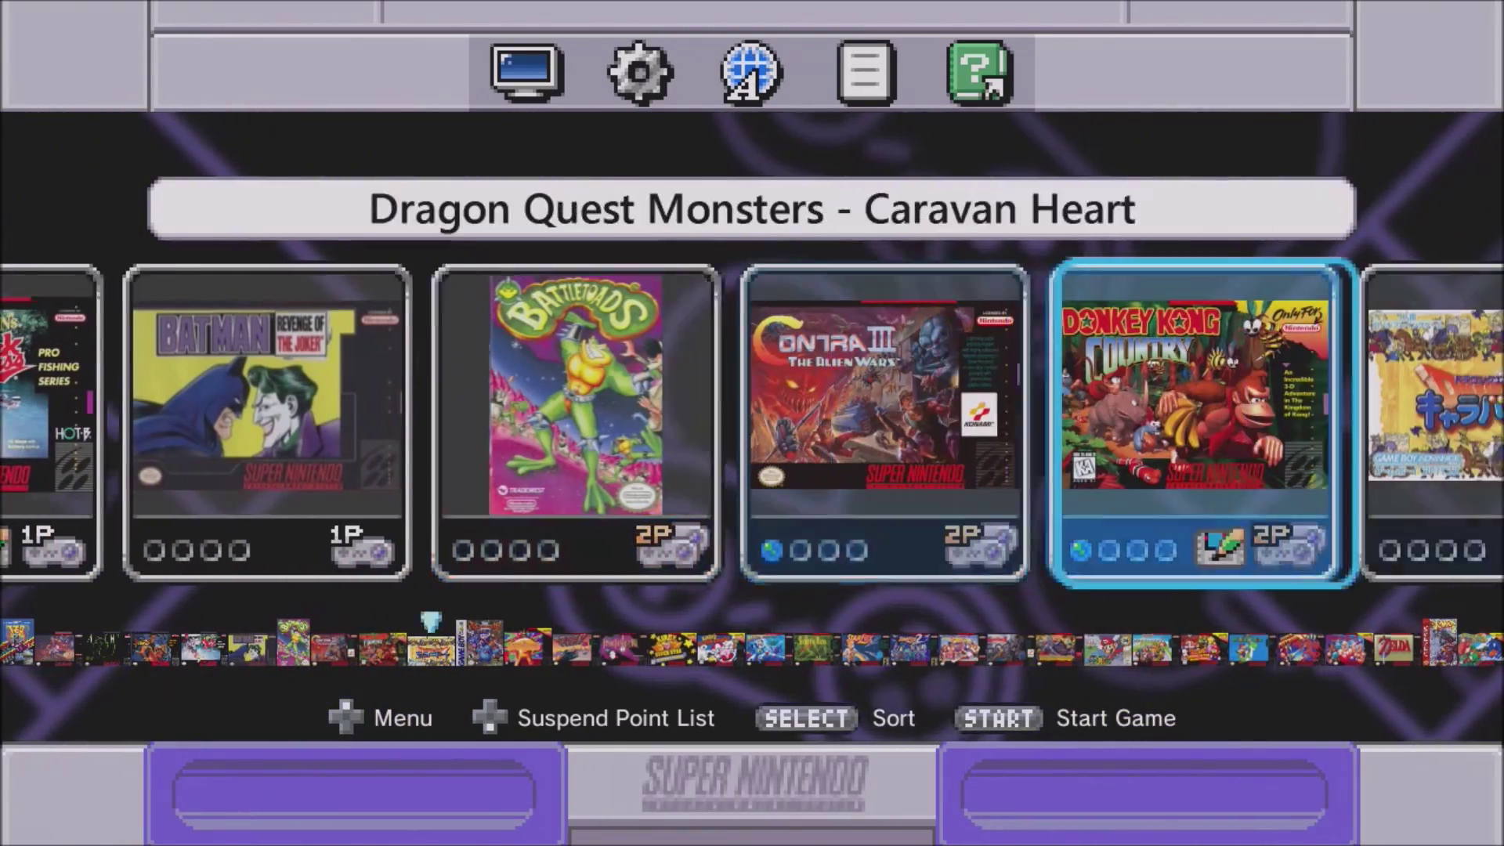
key(Right)
key(Right)
key(Left)
key(Left)
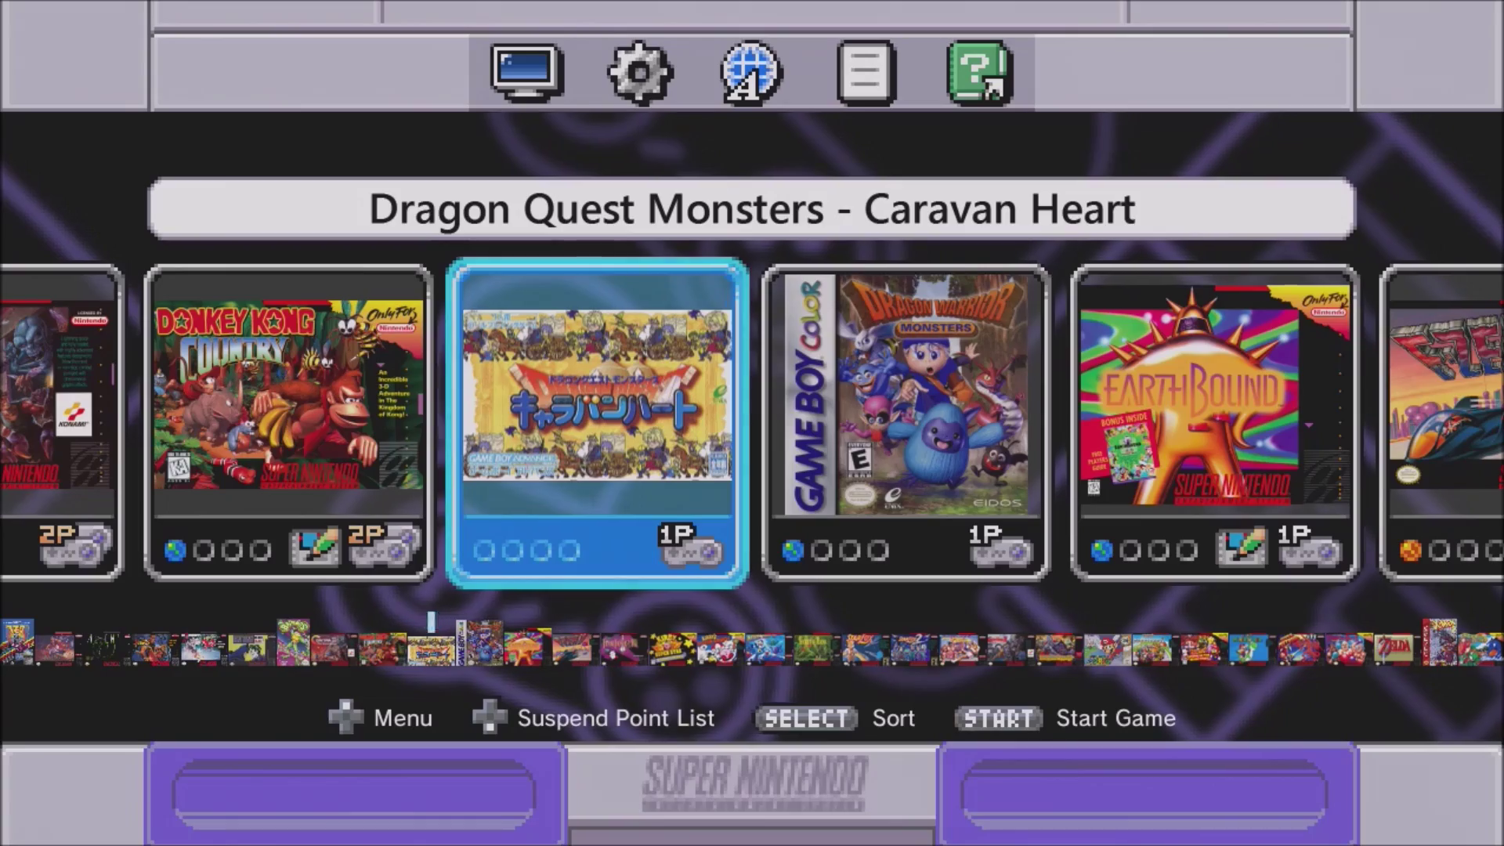
key(Right)
key(Right)
key(Right)
key(Right)
key(Right)
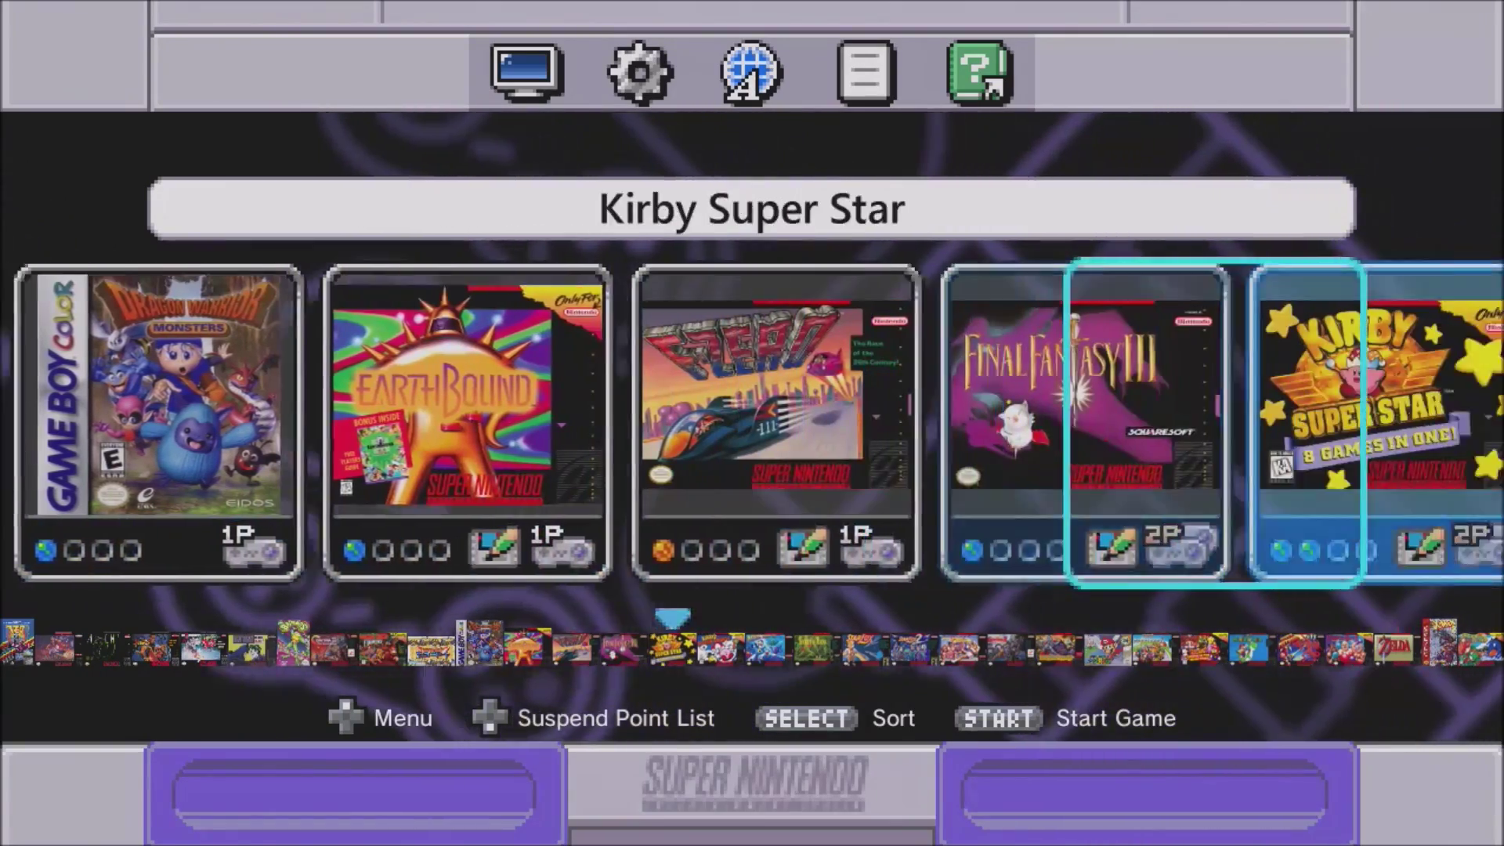
key(Right)
key(Right)
key(Left)
key(Left)
key(Right)
key(Right)
key(Right)
key(Right)
key(Right)
key(Right)
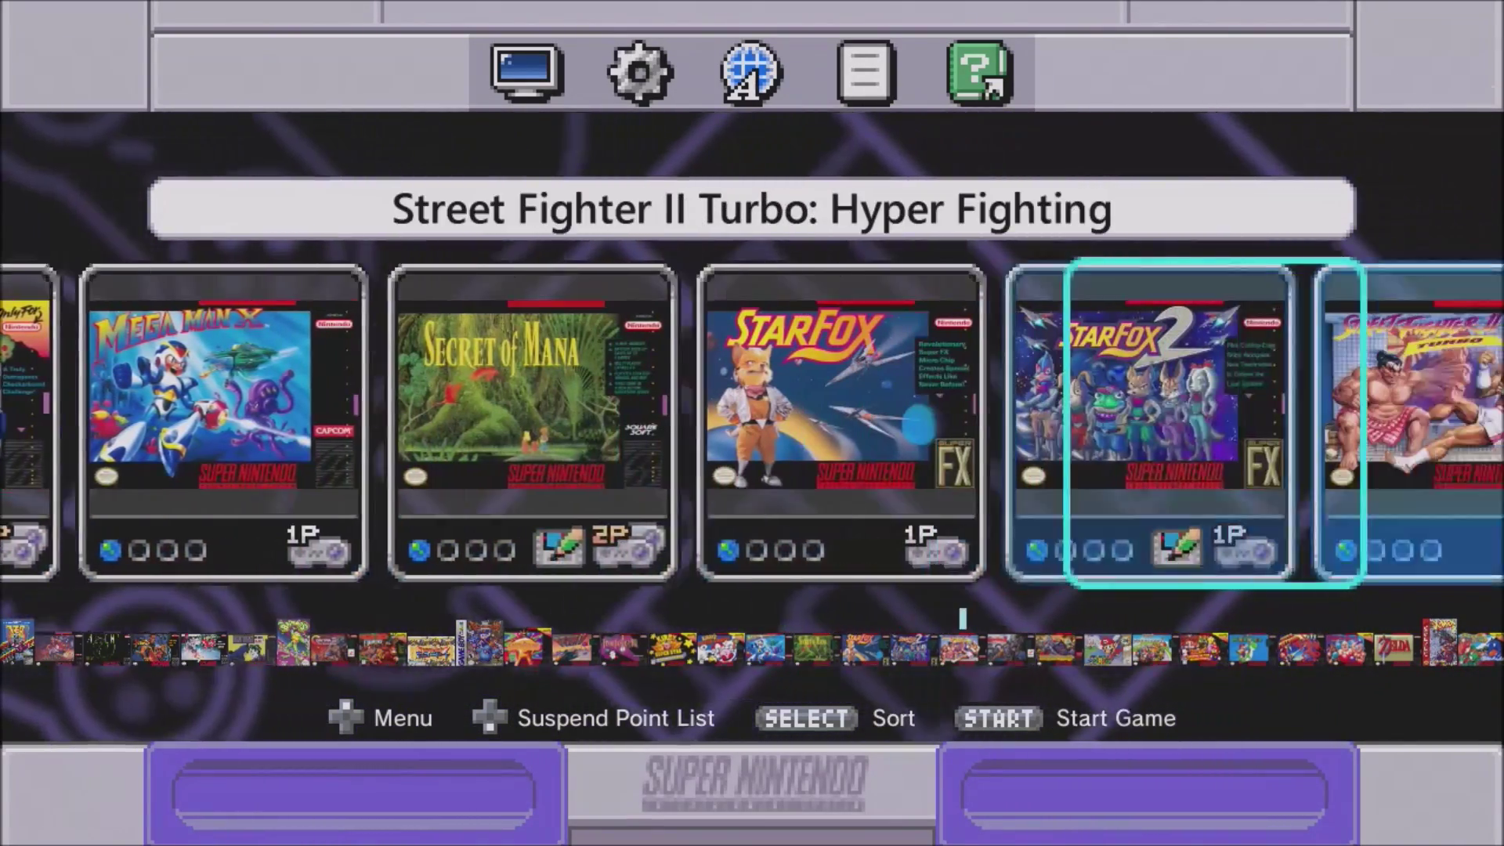
key(Left)
key(Left)
key(Right)
key(Right)
key(Right)
key(Right)
key(Right)
key(Right)
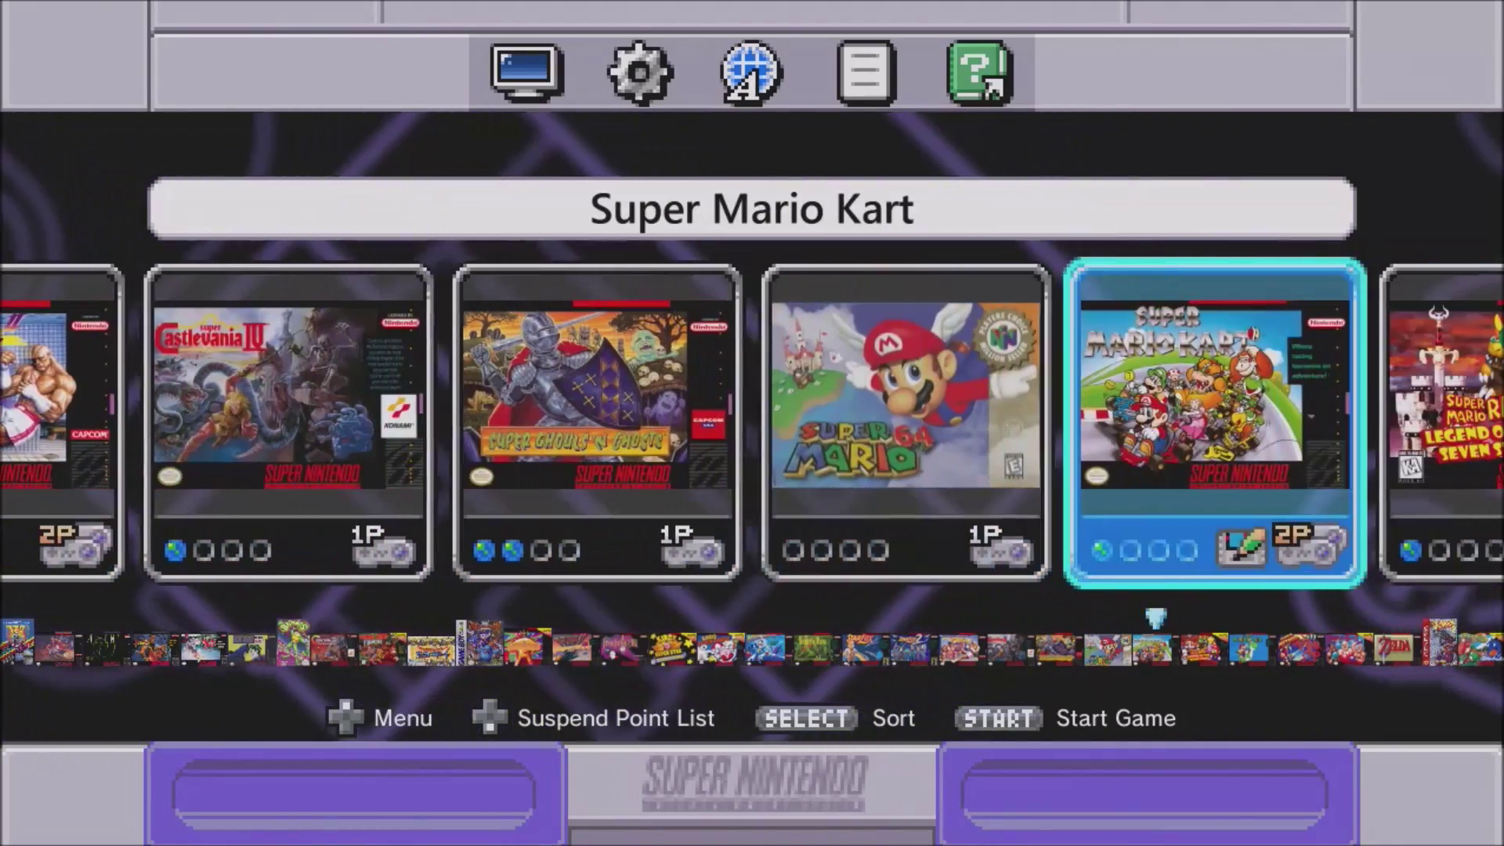
key(Right)
key(Left)
key(Left)
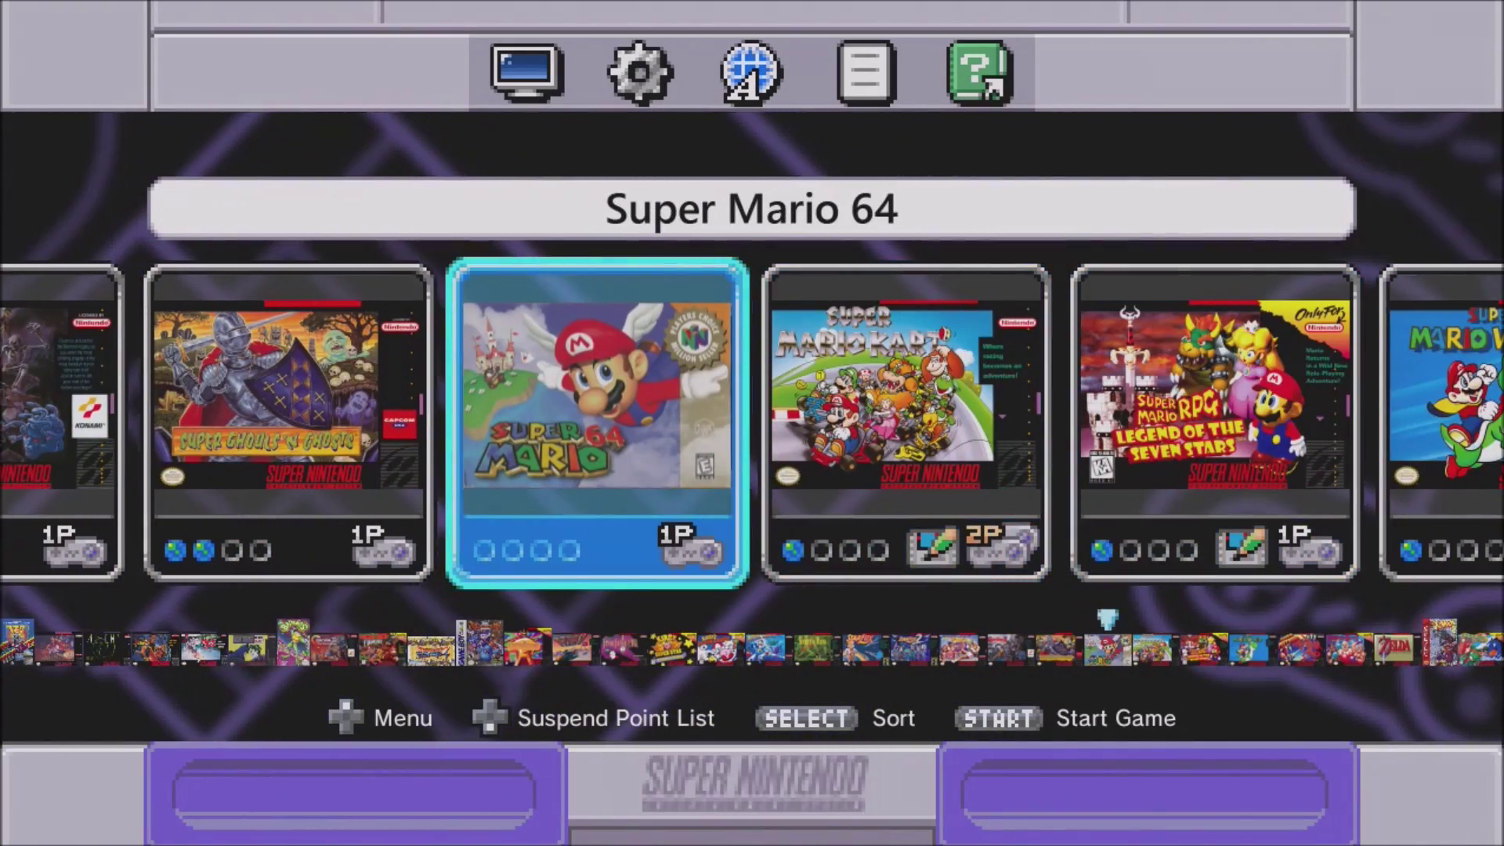
key(Right)
key(Right)
key(Right)
key(Right)
key(Right)
key(Right)
key(Right)
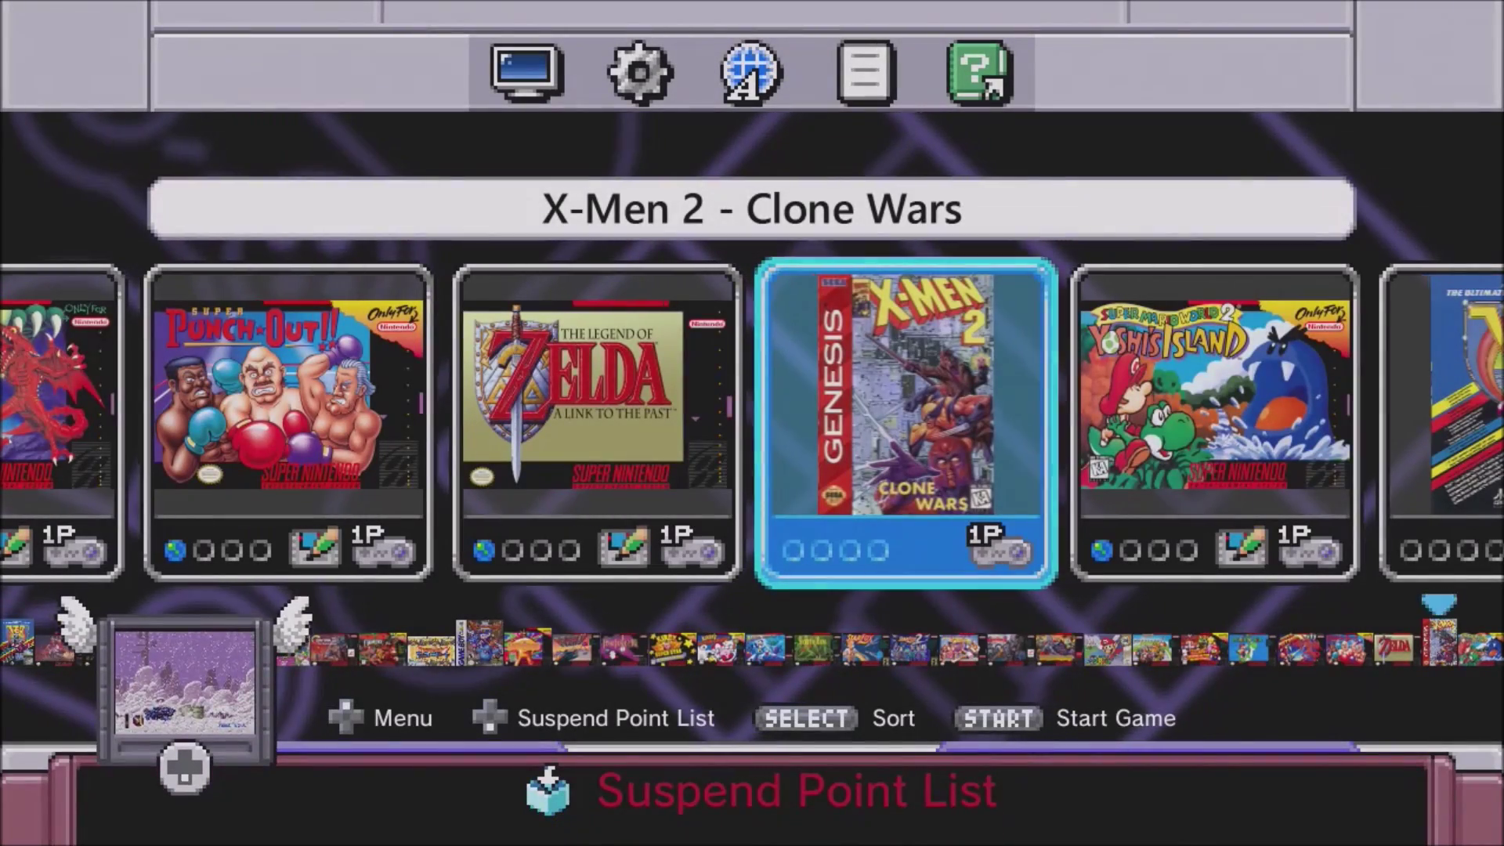
Browse back through 720° and Aladdin toward the Game Boy titles near F-Zero.
key(Right)
key(Right)
key(Right)
key(Right)
key(Left)
key(Left)
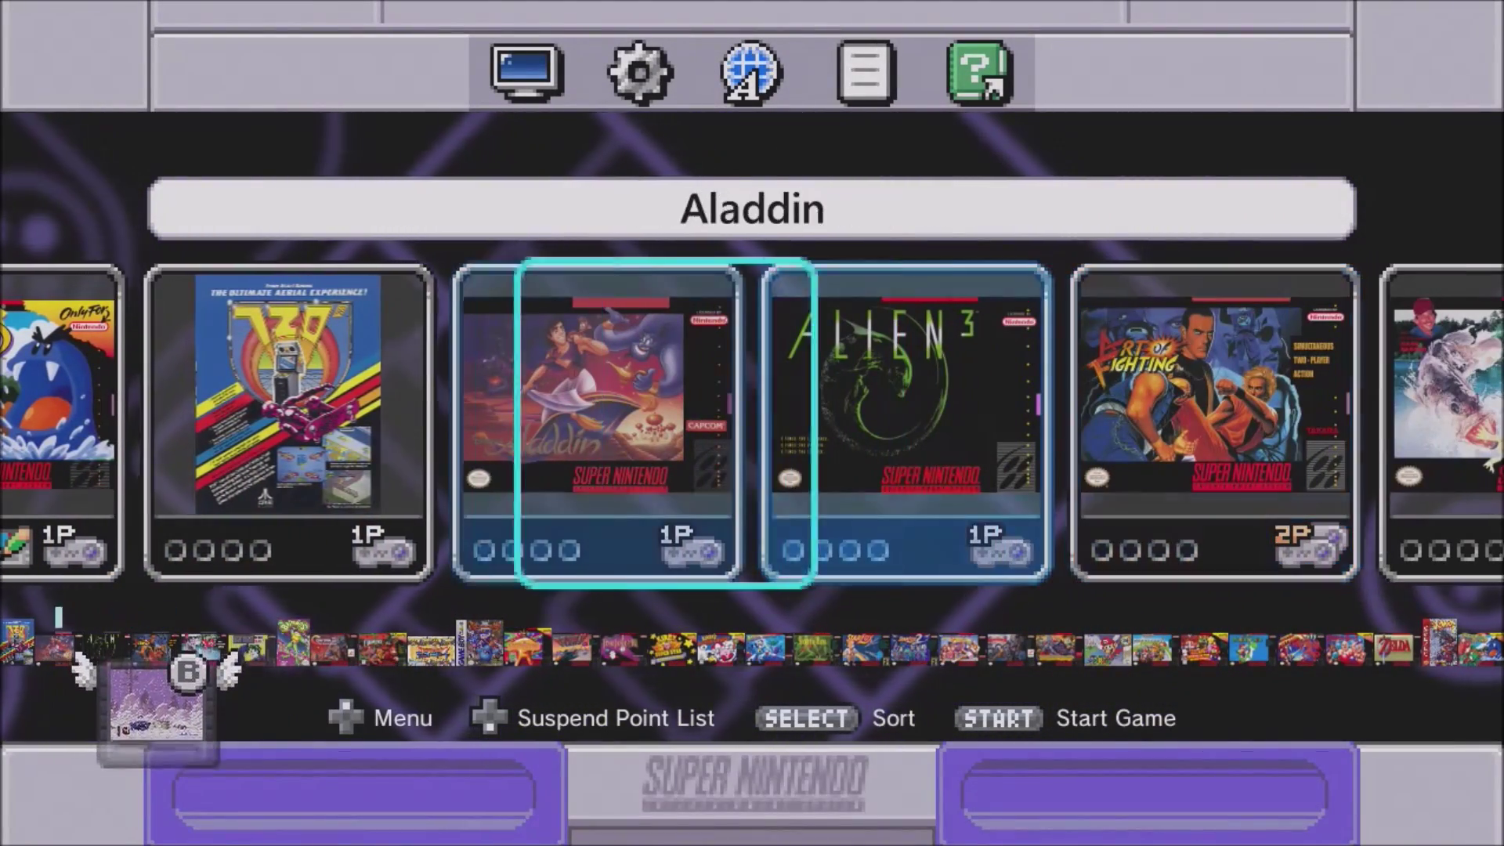
key(Left)
key(Right)
key(Right)
key(Right)
key(Right)
key(Right)
key(Right)
key(Right)
key(Right)
key(Right)
key(Right)
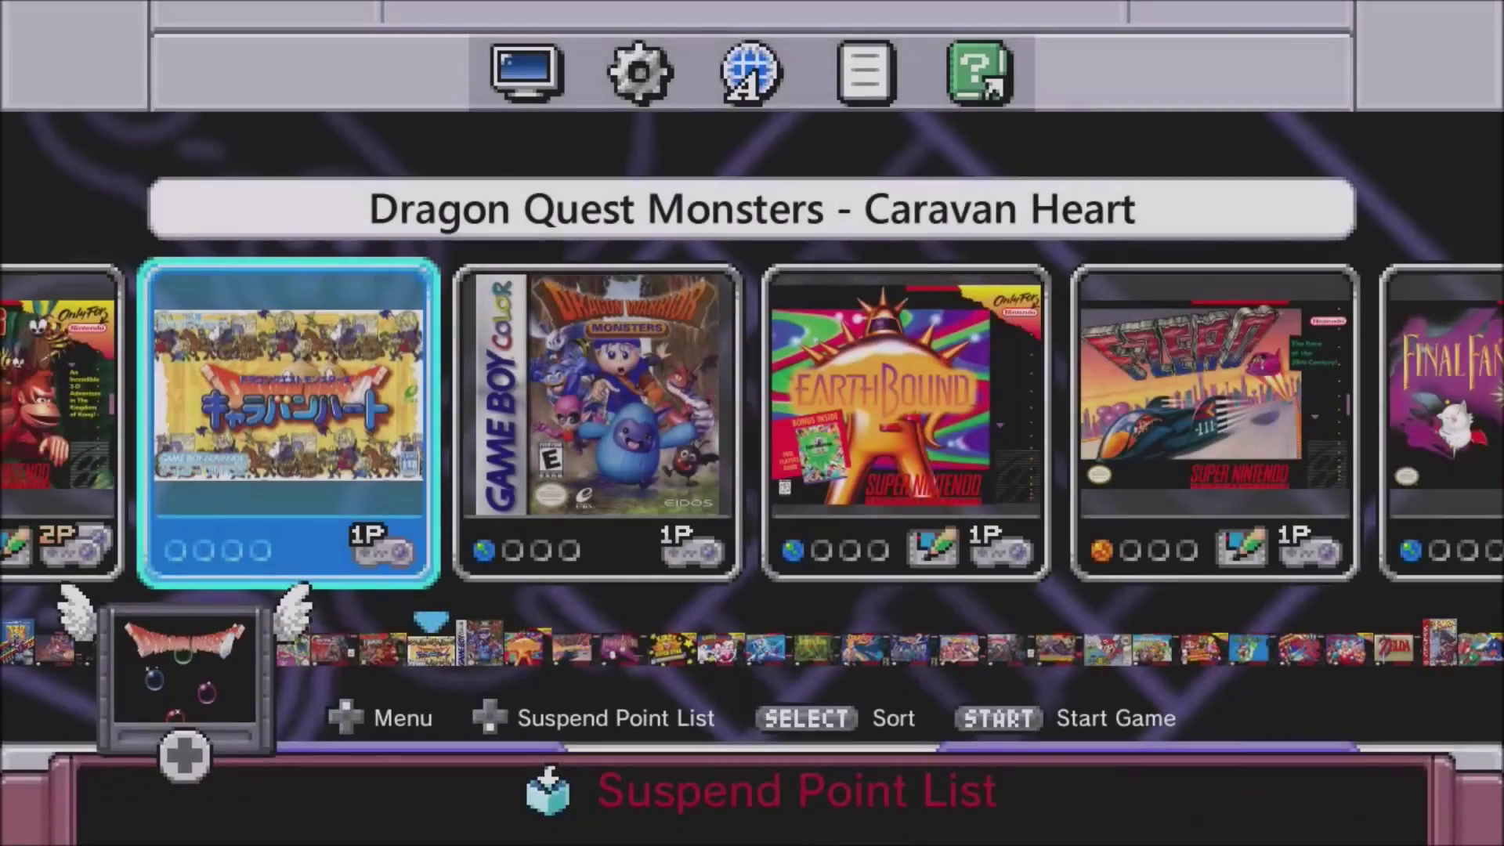
Move the game list selection right to Dragon Warrior Monsters.
key(Right)
Launch Dragon Warrior Monsters, then leave it and browse right toward Super Mario 64.
key(Return)
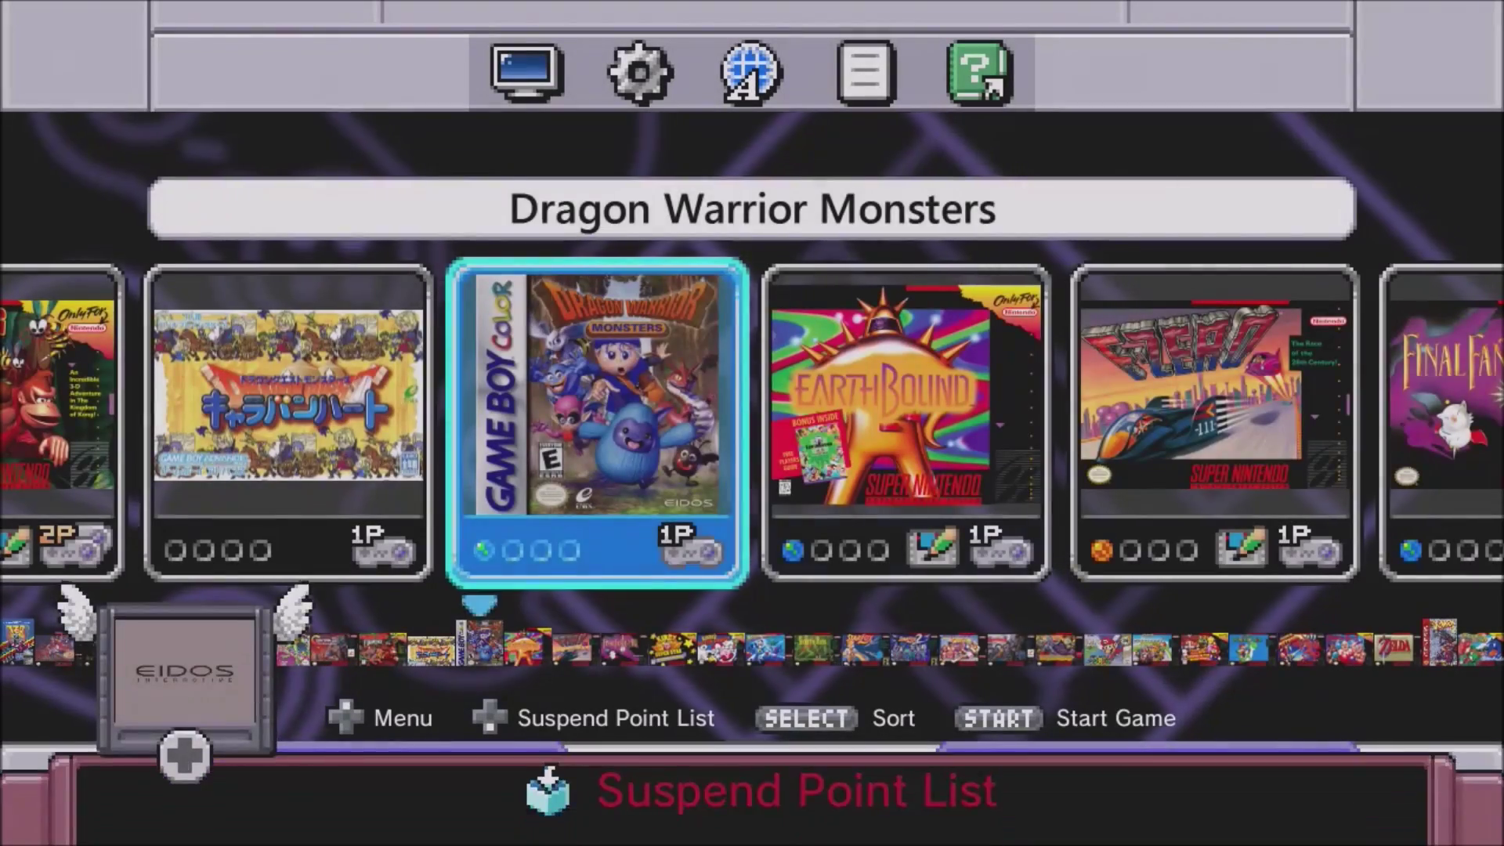
key(Right)
key(Right)
key(Right)
key(Right)
key(Right)
key(Right)
key(Right)
key(Right)
key(Right)
key(Right)
key(Right)
key(Right)
key(Right)
key(Right)
key(Right)
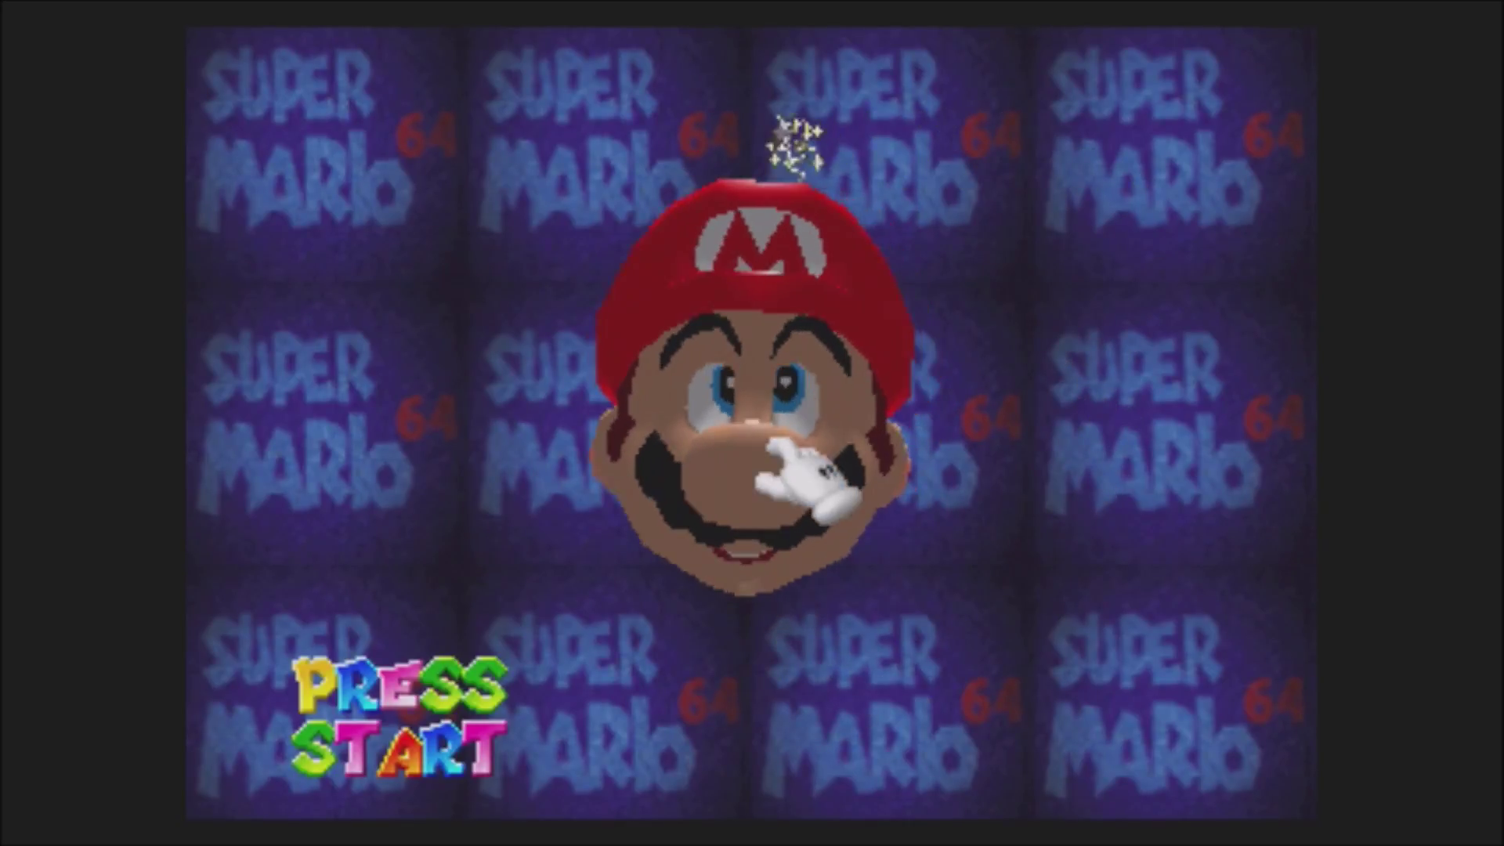
Get past the Super Mario 64 title screen to start a new game.
key(Return)
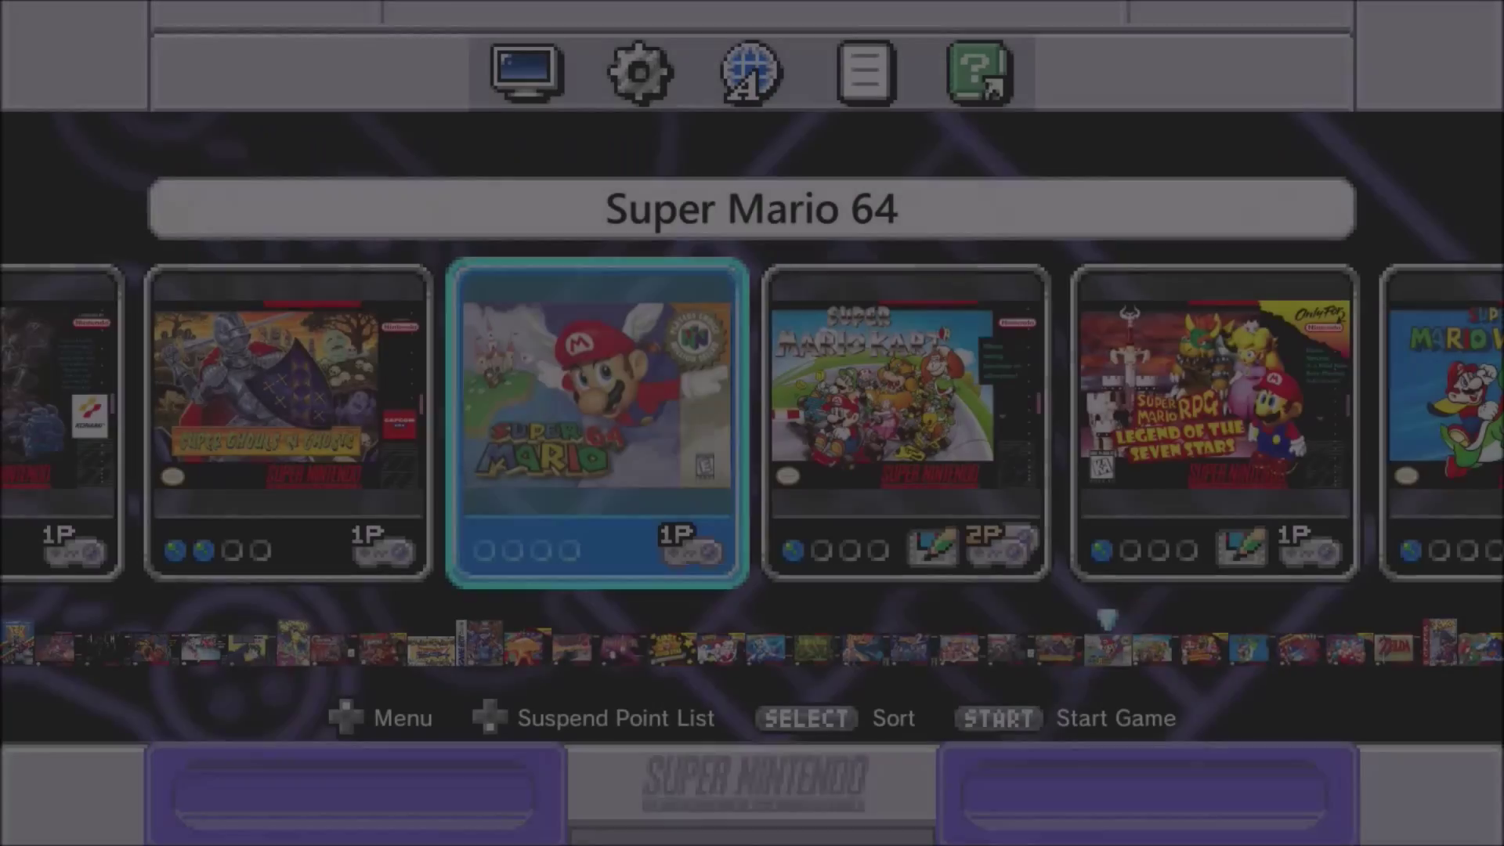
Browse the carousel back and forth past Bassin's Black Bass to Battletoads.
key(Right)
key(Right)
key(Right)
key(Right)
key(Right)
key(Right)
key(Right)
key(Right)
key(Right)
key(Right)
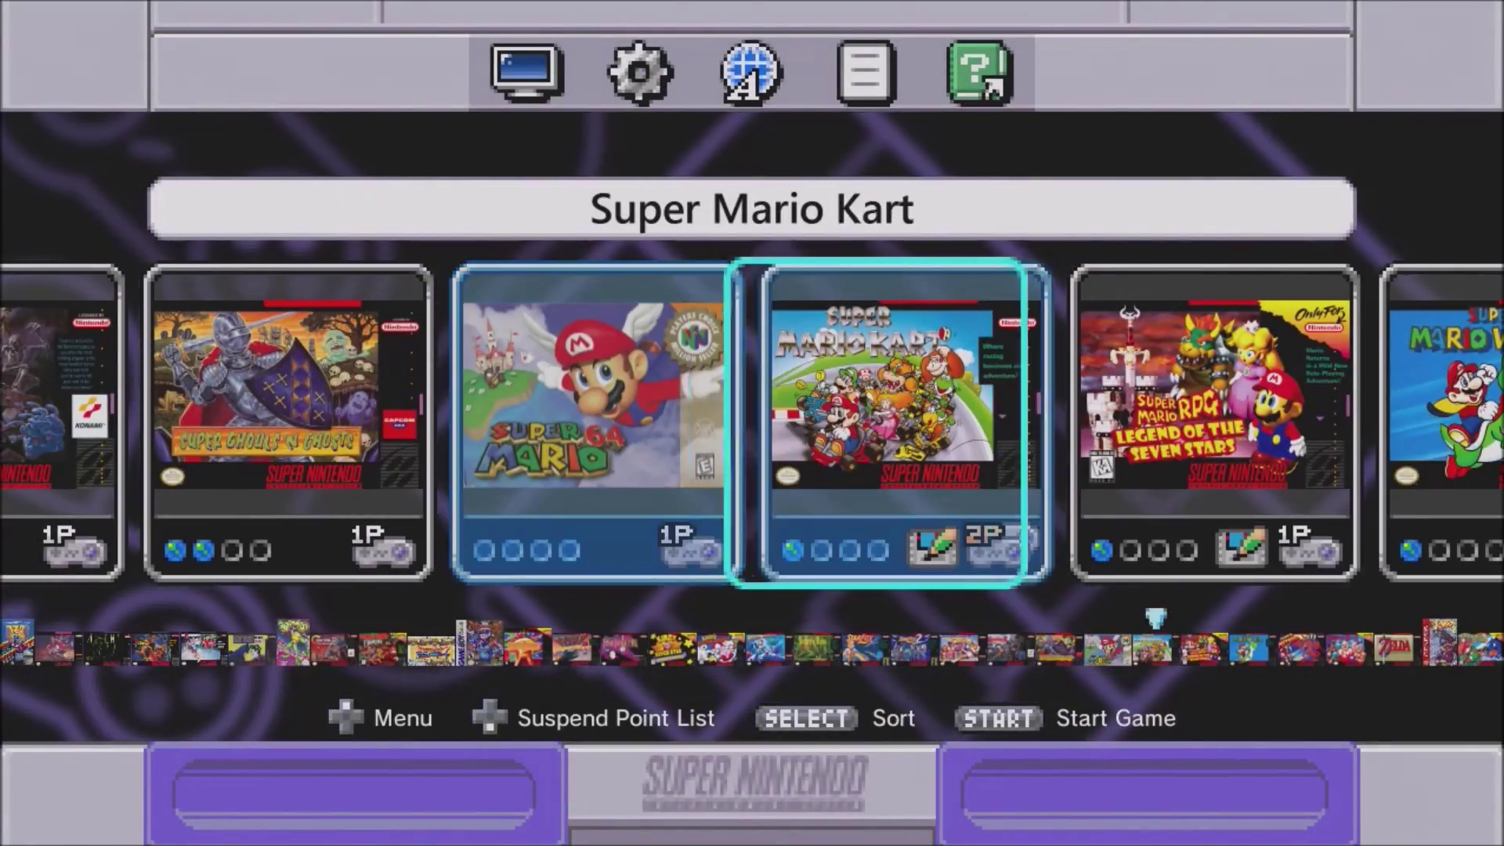
key(Left)
key(Left)
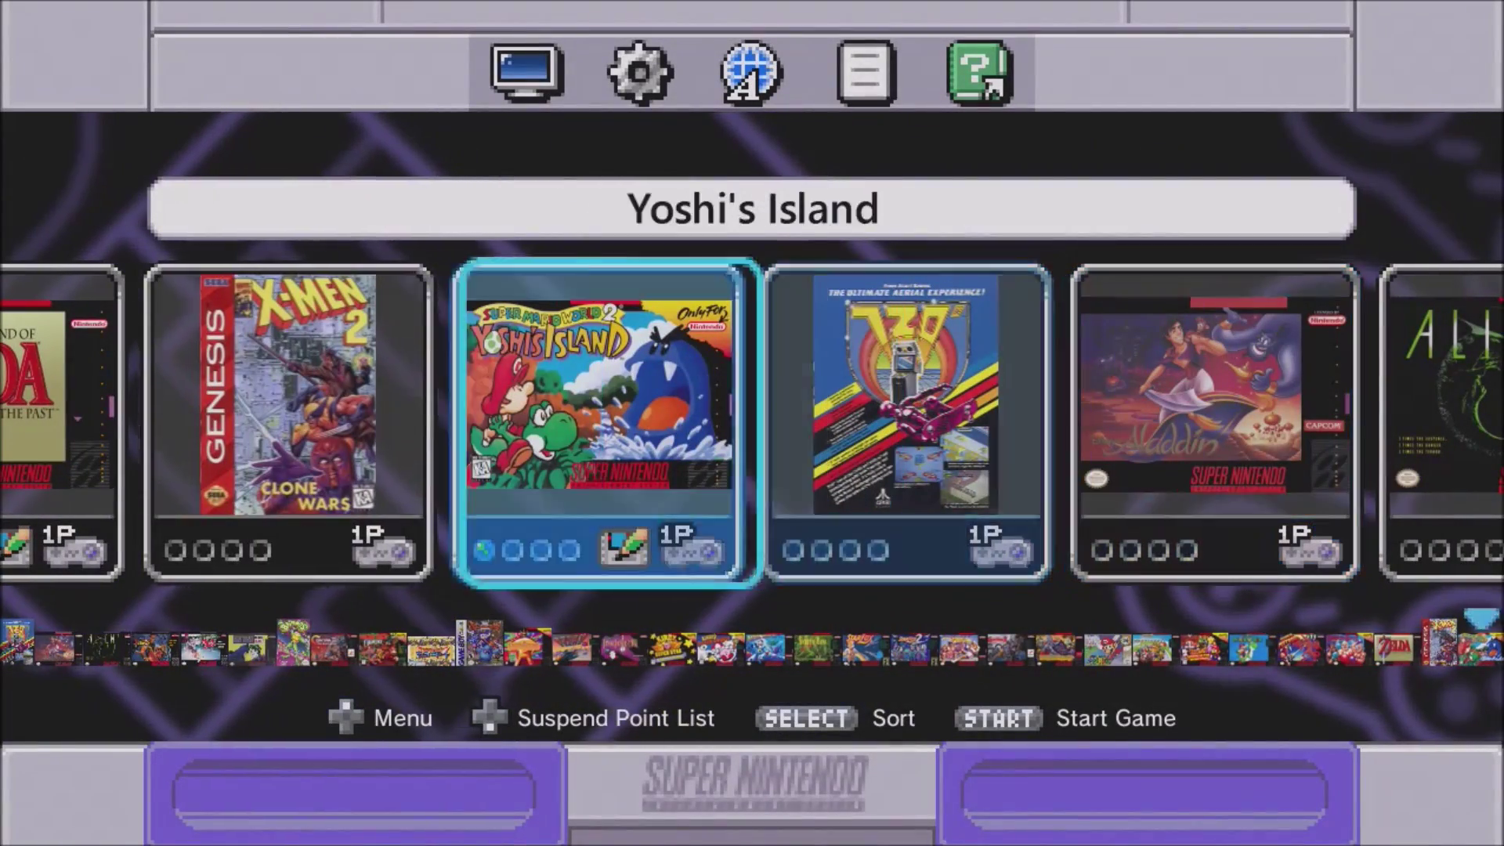
key(Left)
key(Right)
key(Right)
key(Right)
key(Right)
key(Right)
key(Right)
key(Right)
key(Right)
key(Right)
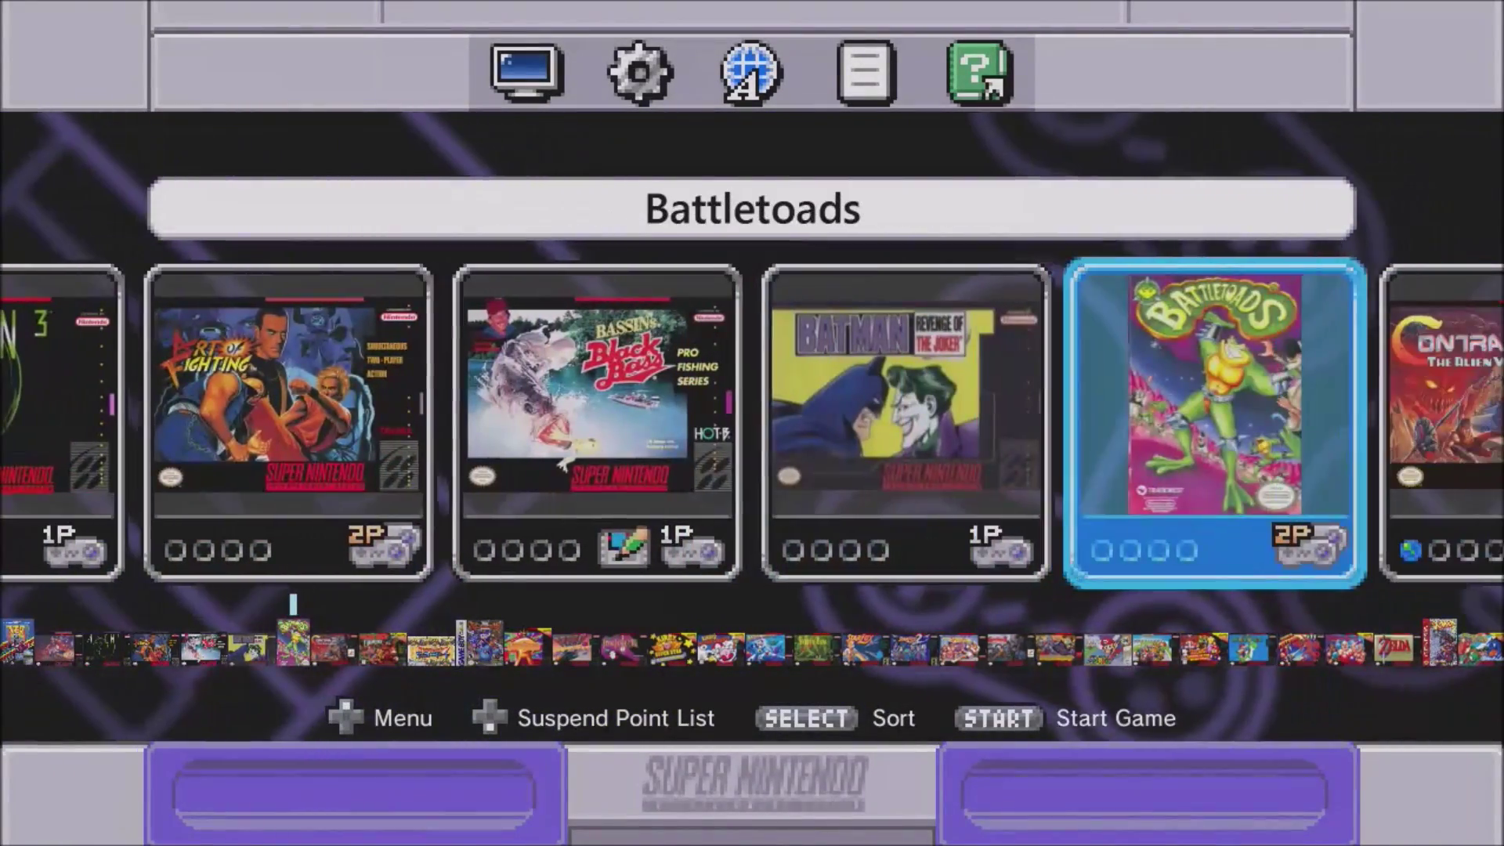
key(Right)
key(Right)
key(Right)
key(Left)
key(Left)
key(Left)
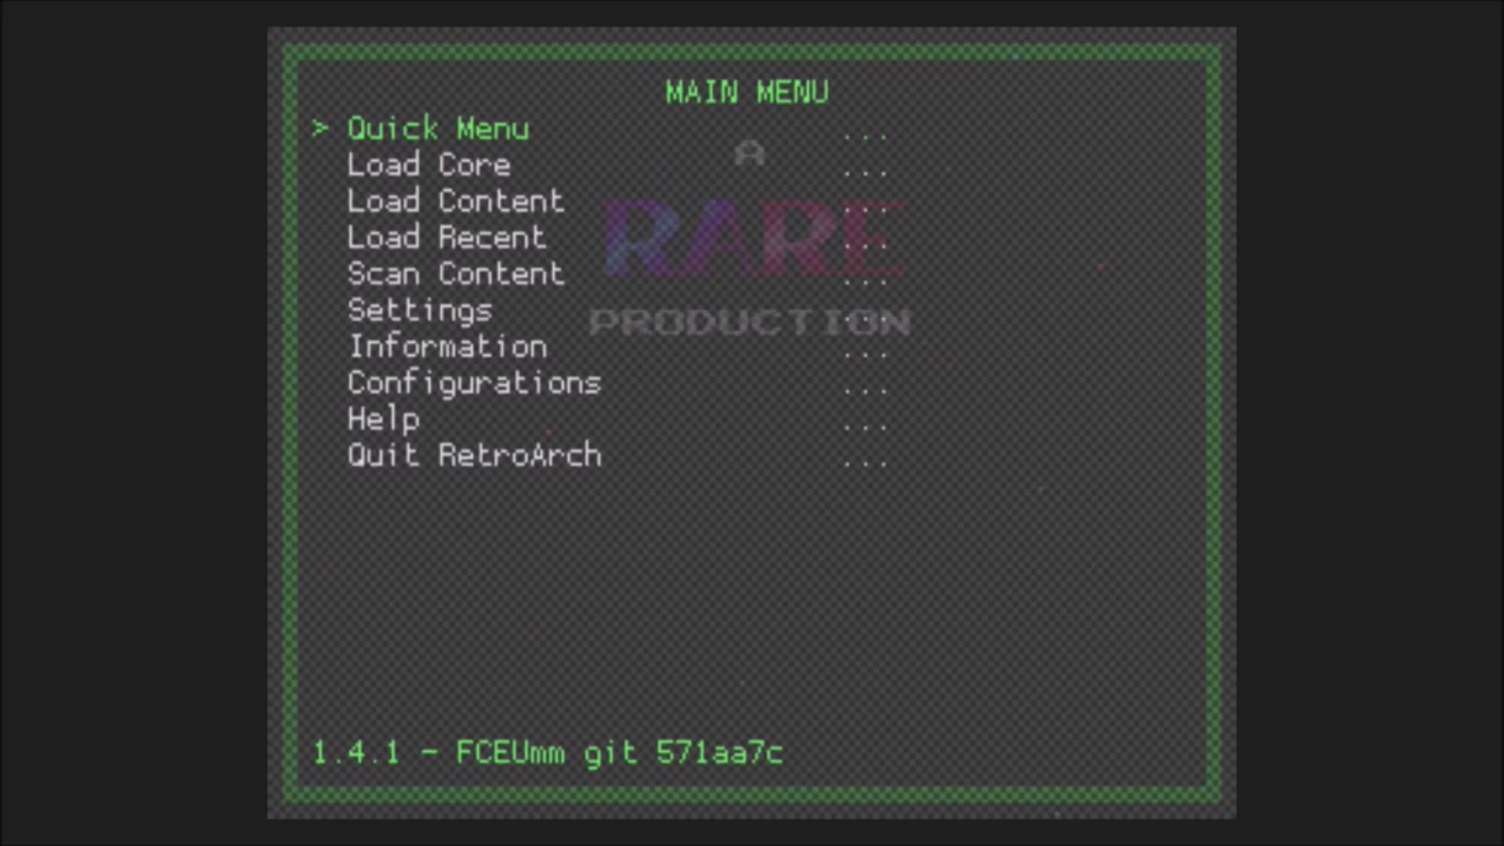
Look through the RetroArch main menu options, then enter Settings.
key(Down)
key(Down)
key(Down)
key(Down)
key(Down)
key(Down)
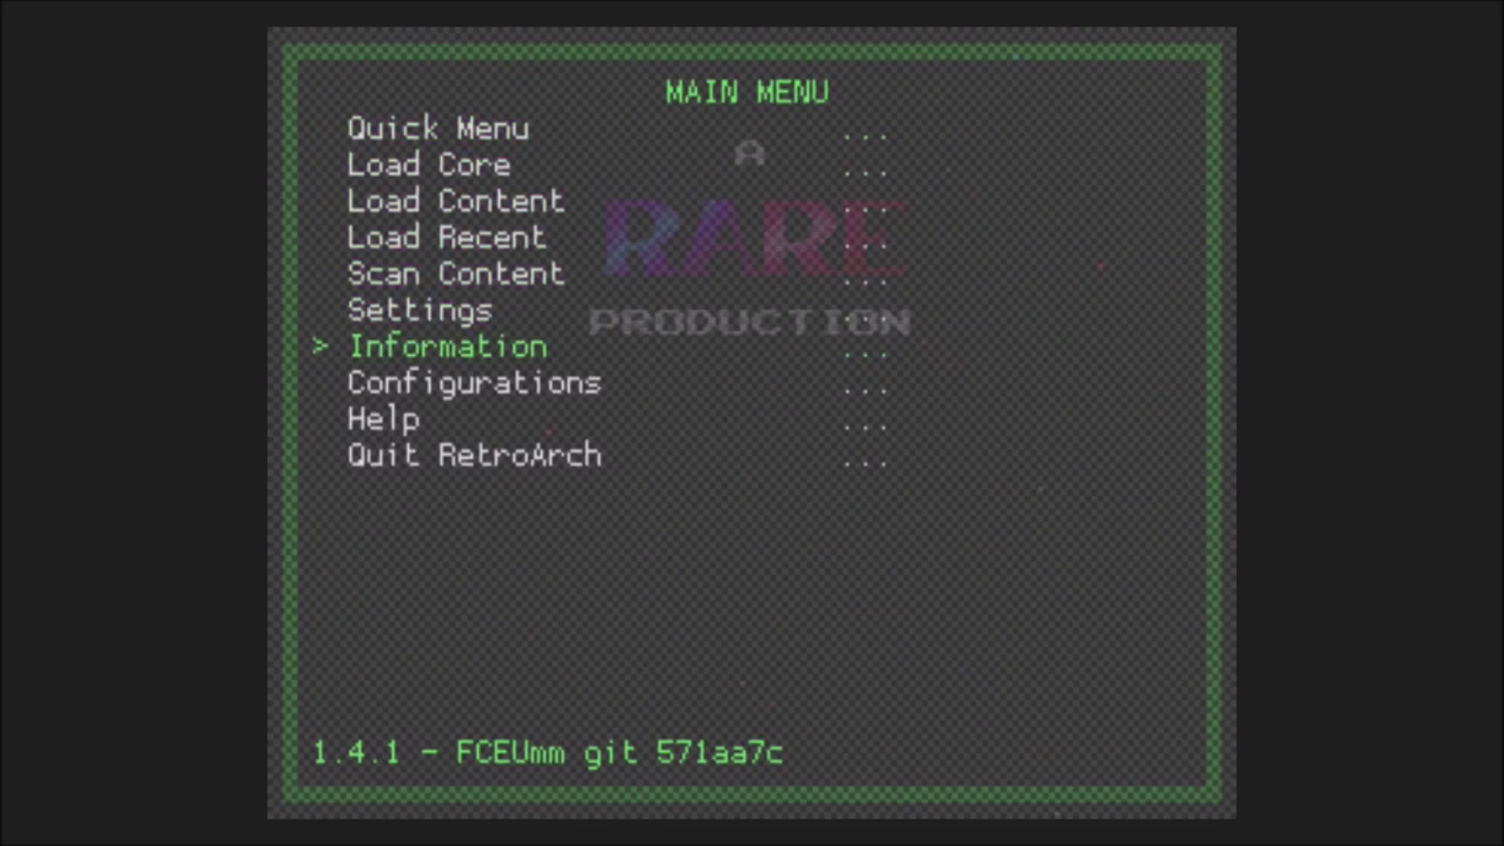
key(Down)
key(Down)
key(Down)
key(Up)
key(Up)
key(Up)
key(Up)
key(Up)
key(Up)
key(Up)
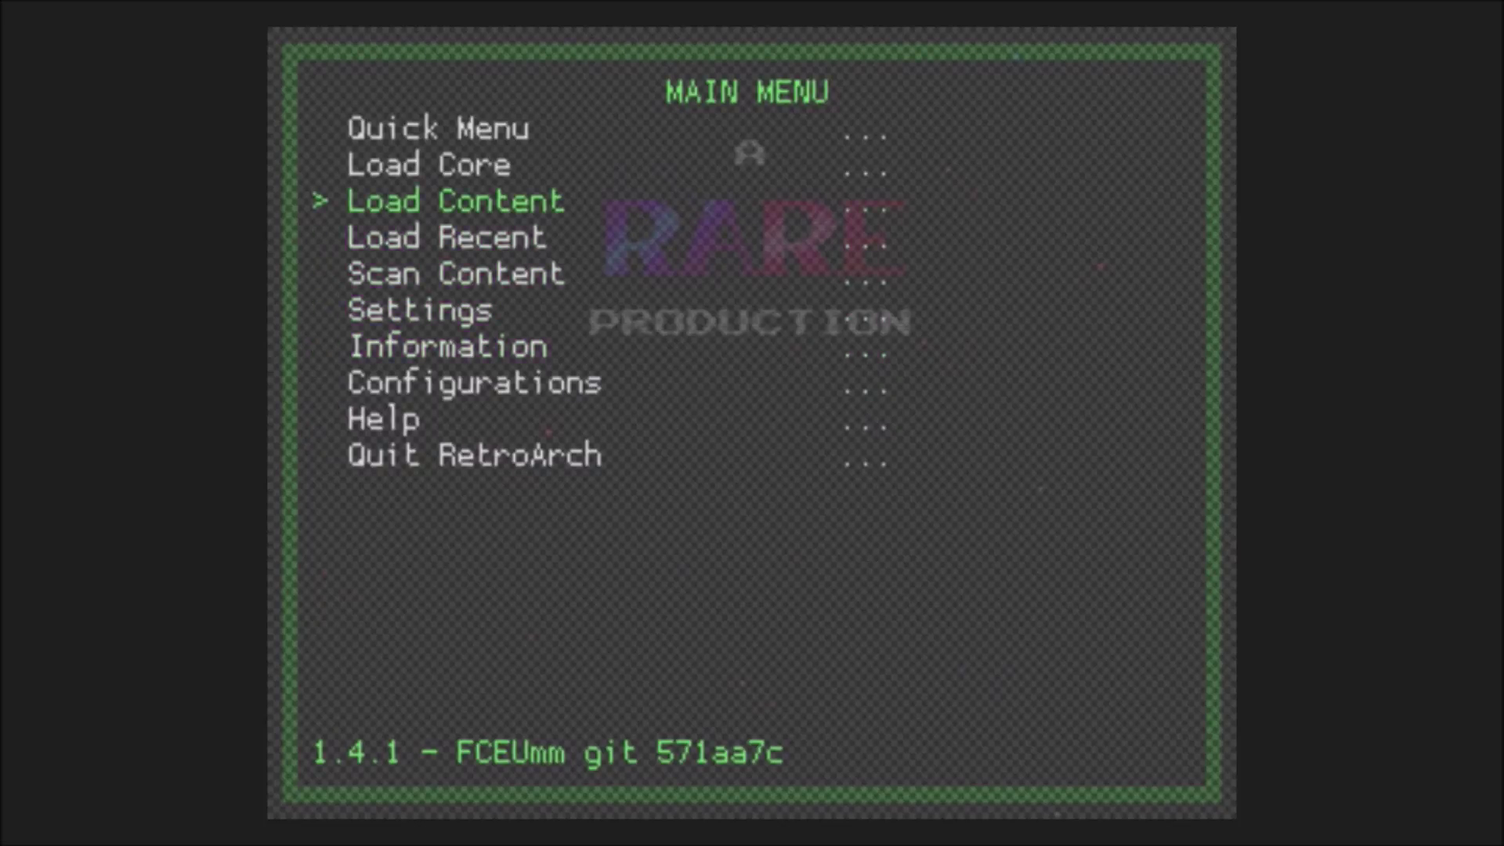
key(Down)
key(Down)
key(Down)
key(Up)
key(Up)
key(Up)
key(Up)
key(Up)
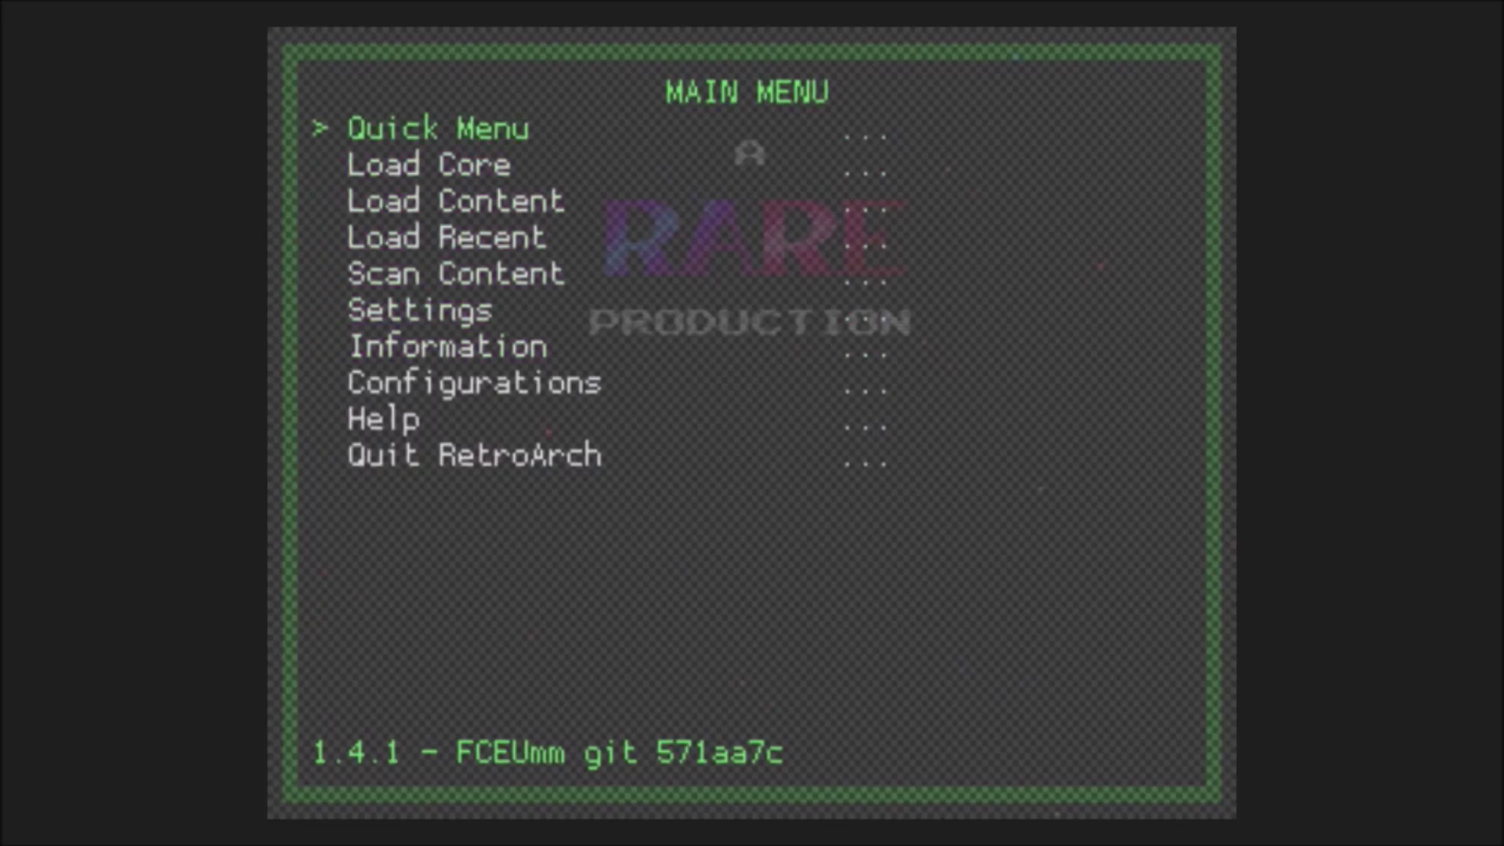
key(Down)
key(Down)
key(Down)
key(Down)
key(Down)
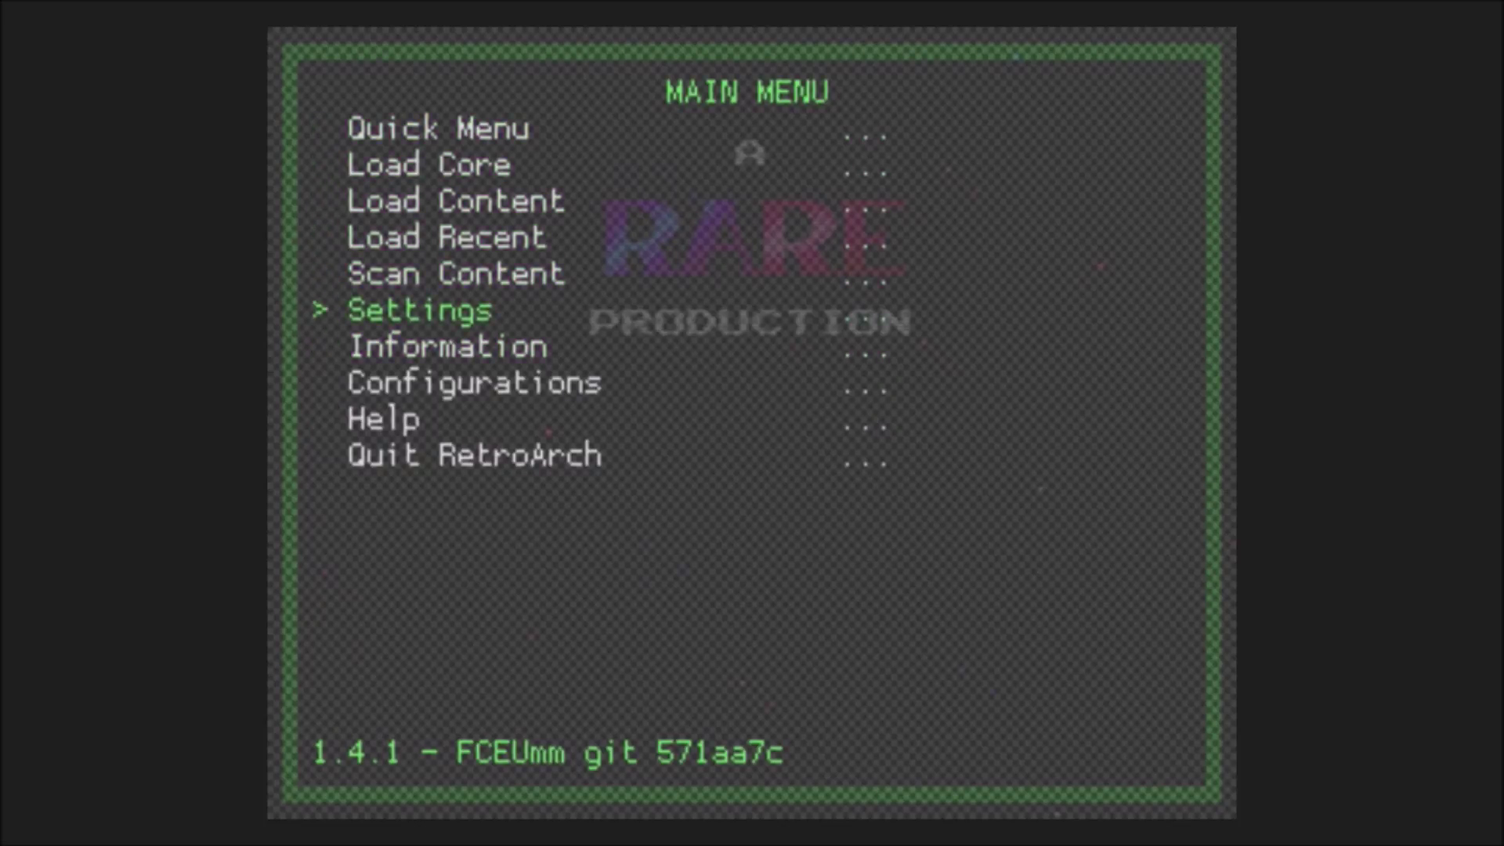
key(Return)
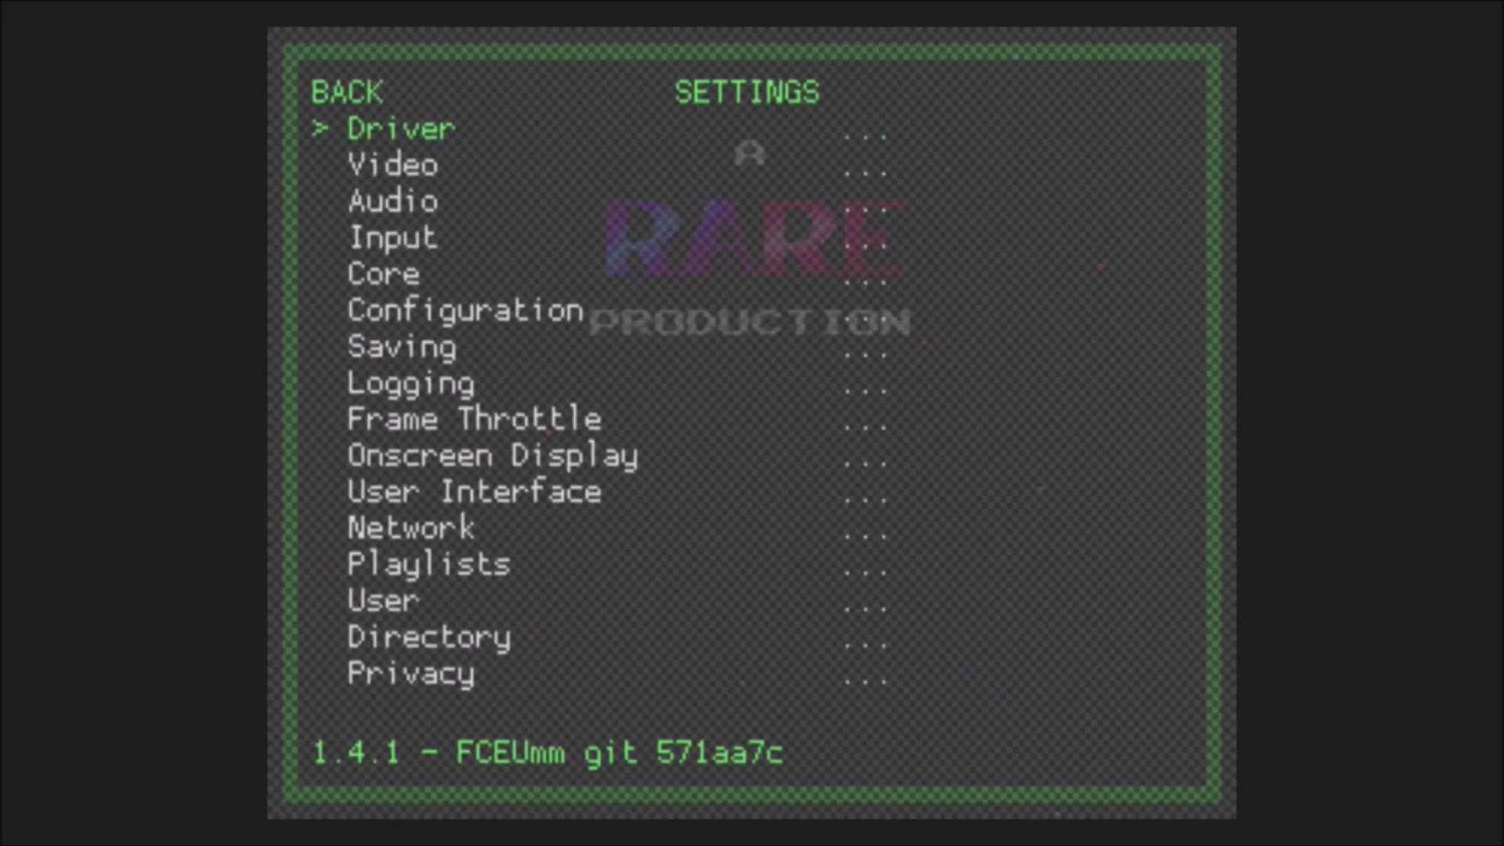
Review the Video options down to Rotation, then the Audio options, returning to Settings.
key(Down)
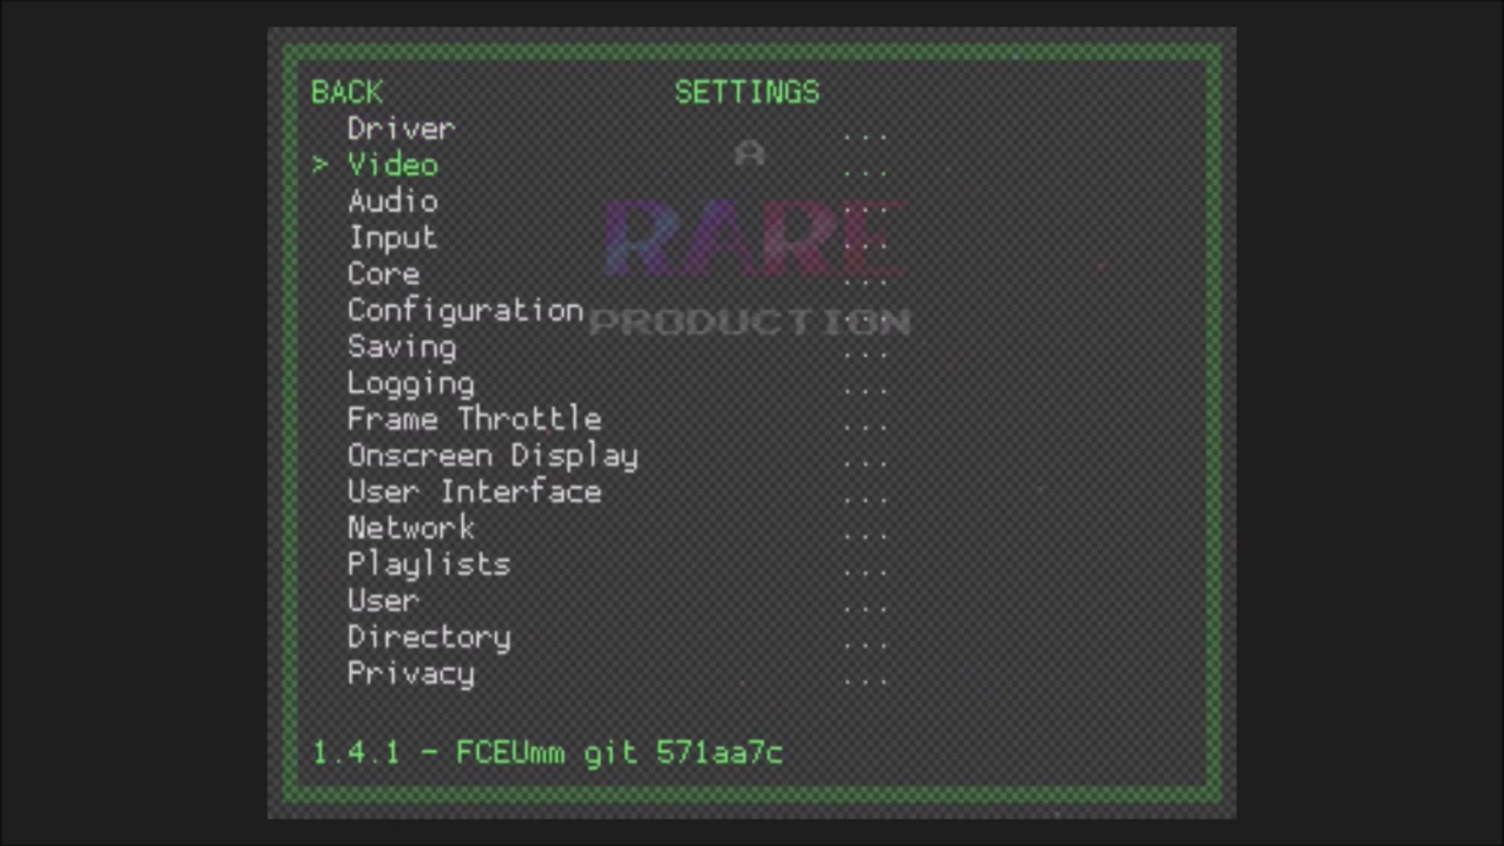
key(Return)
key(Down)
key(Down)
key(Down)
key(Down)
key(Down)
key(Down)
key(Down)
key(Down)
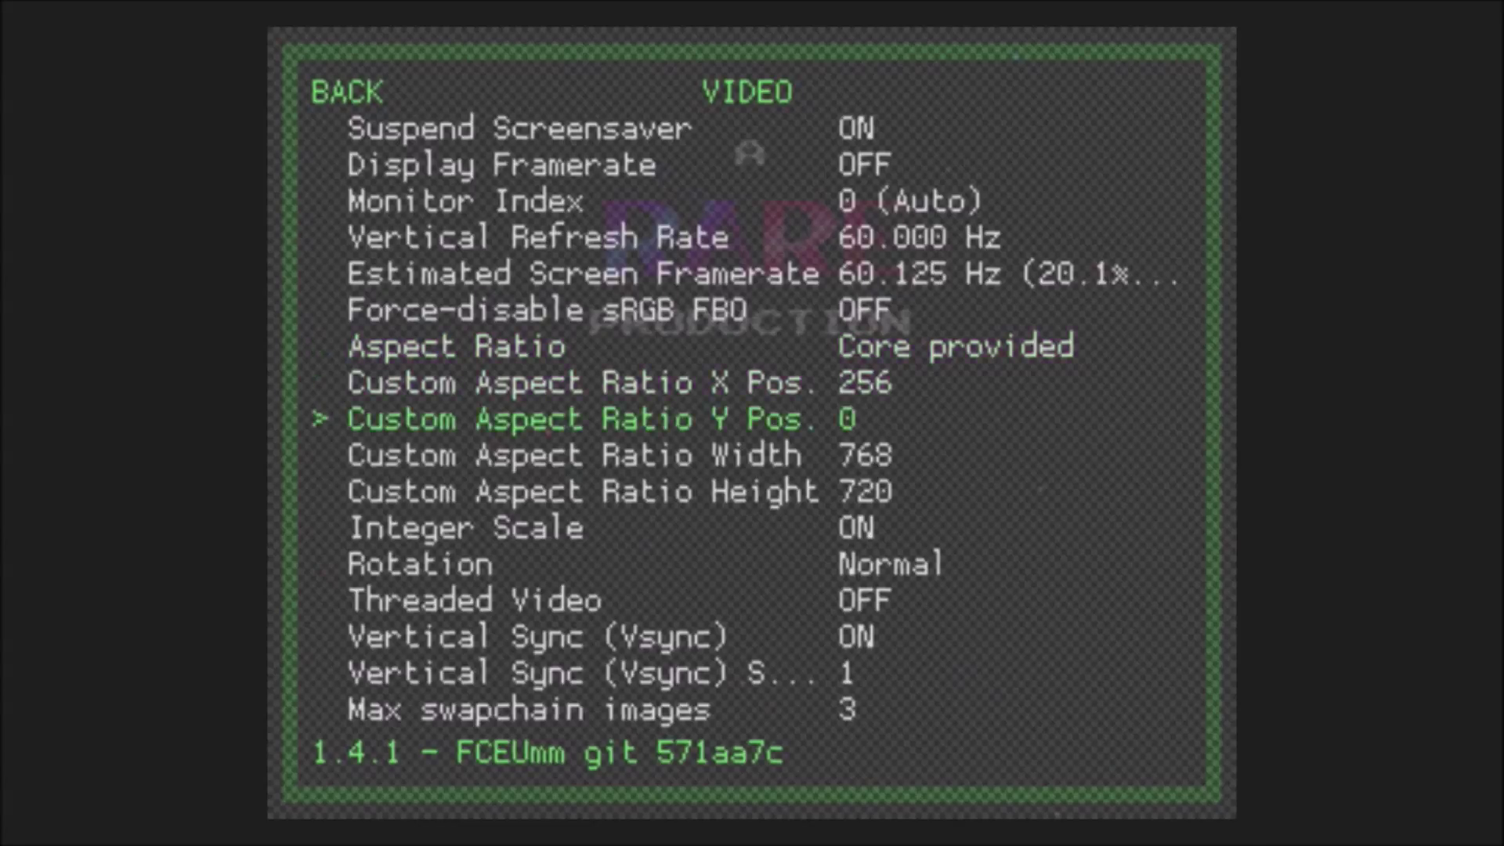
key(Down)
key(Down)
key(Down)
key(Down)
key(Down)
key(Down)
key(Down)
key(Up)
key(Up)
key(Up)
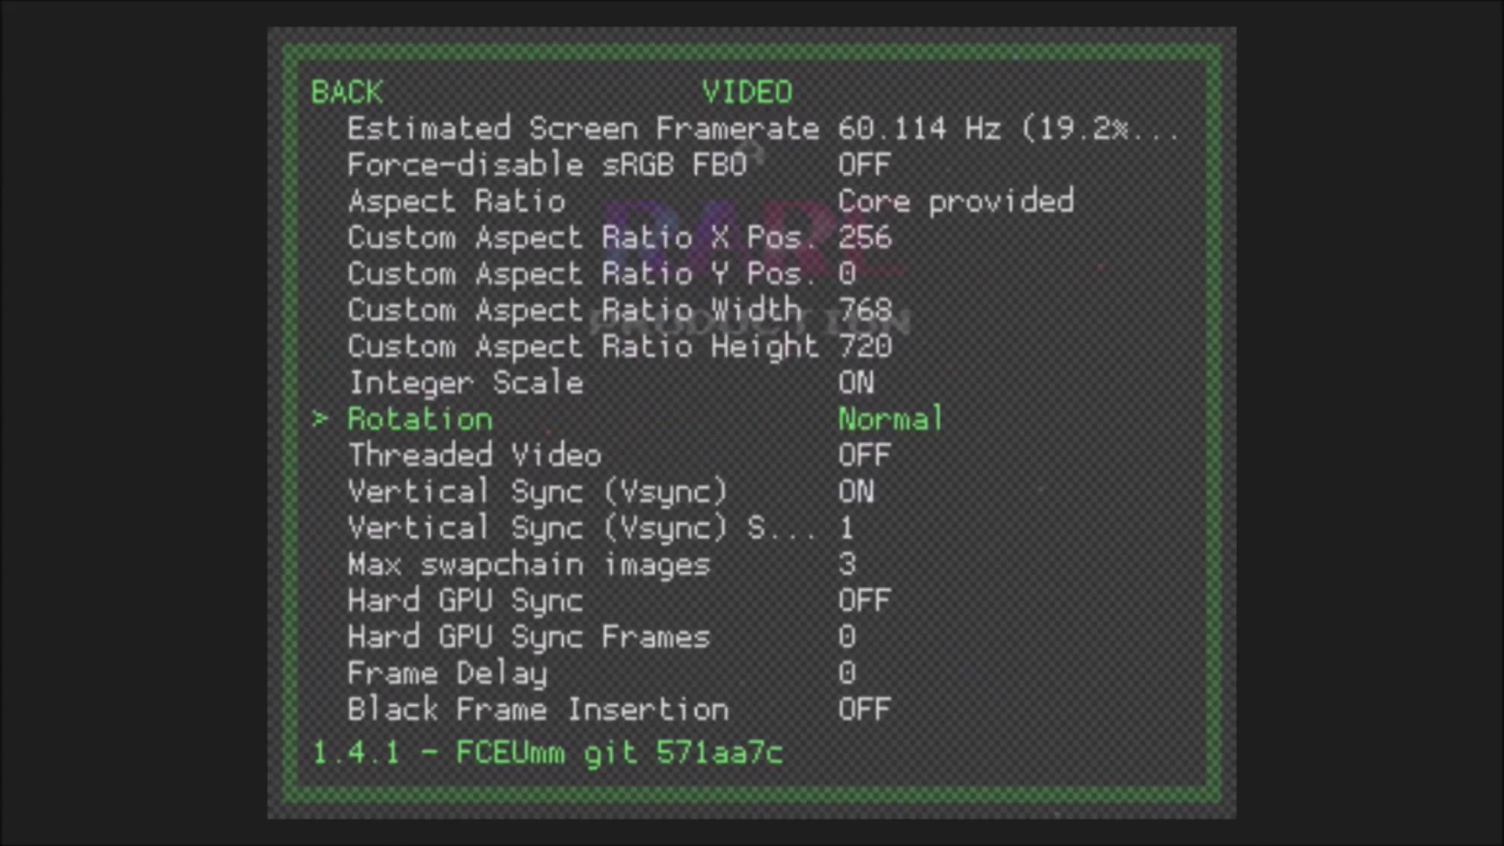
key(BackSpace)
key(Down)
key(Return)
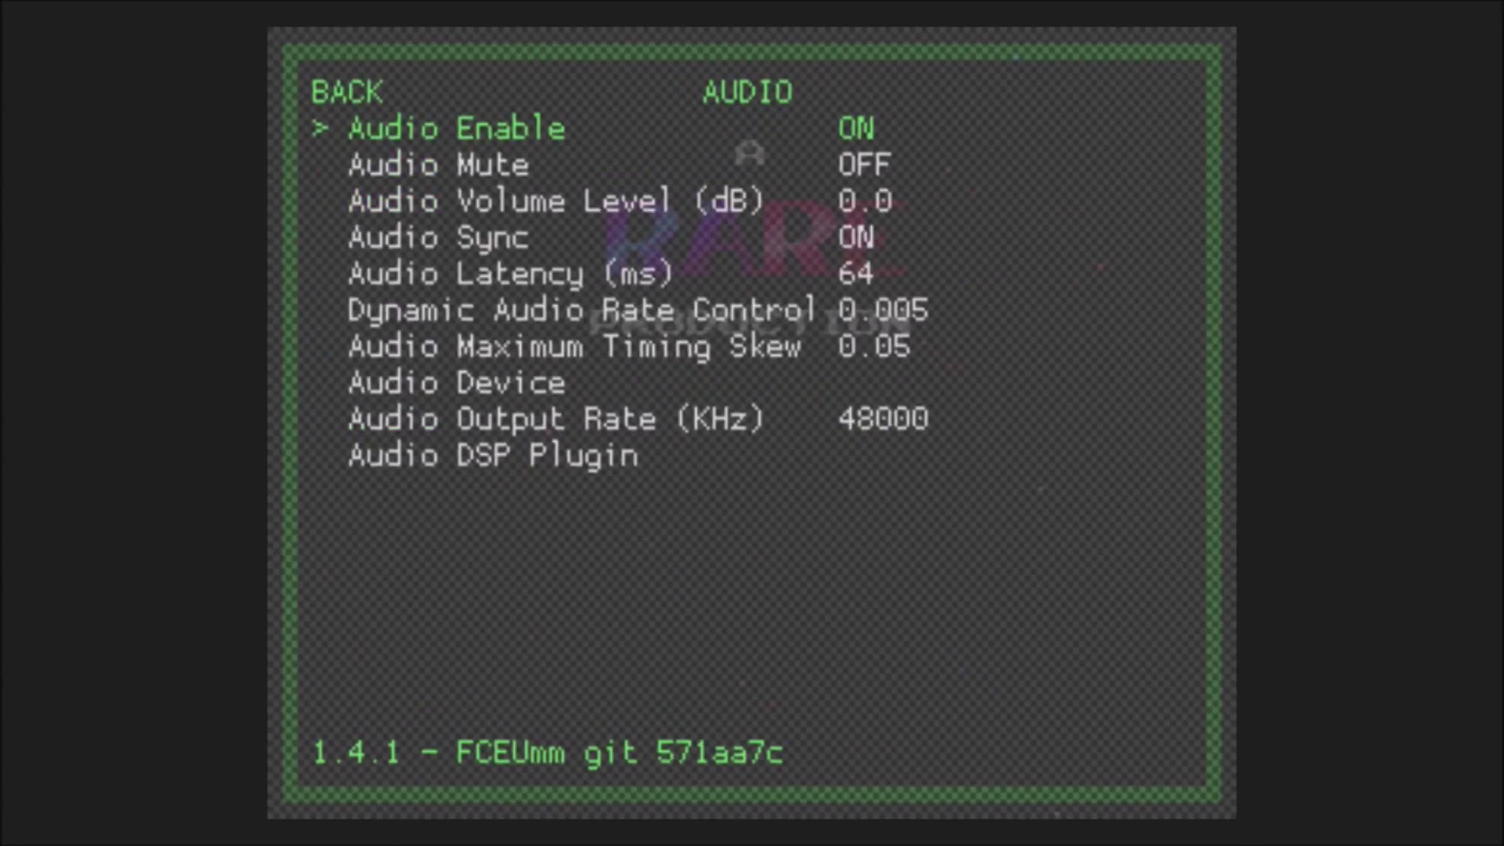
key(BackSpace)
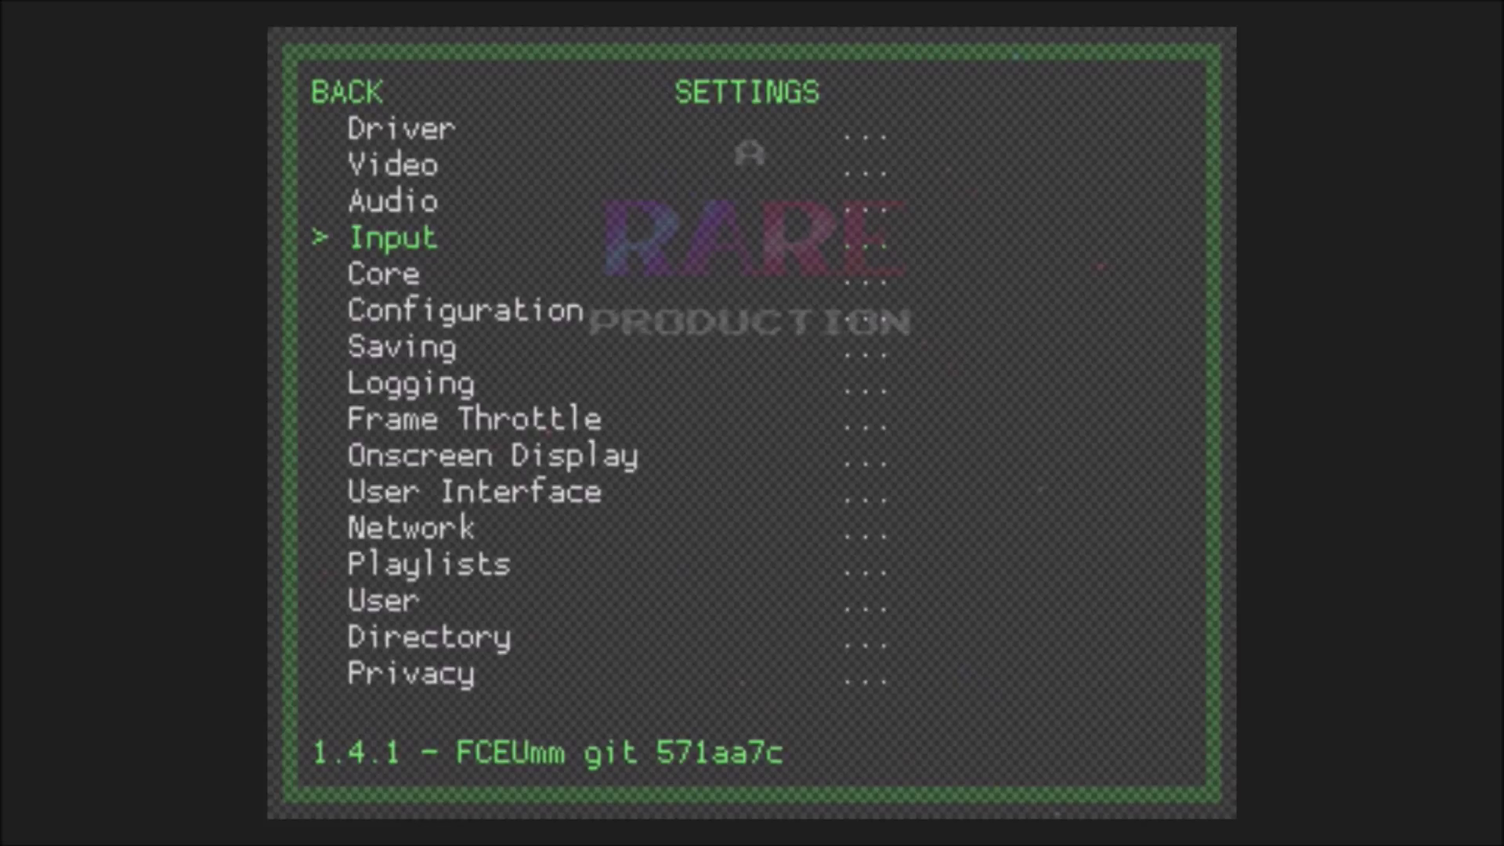
key(Return)
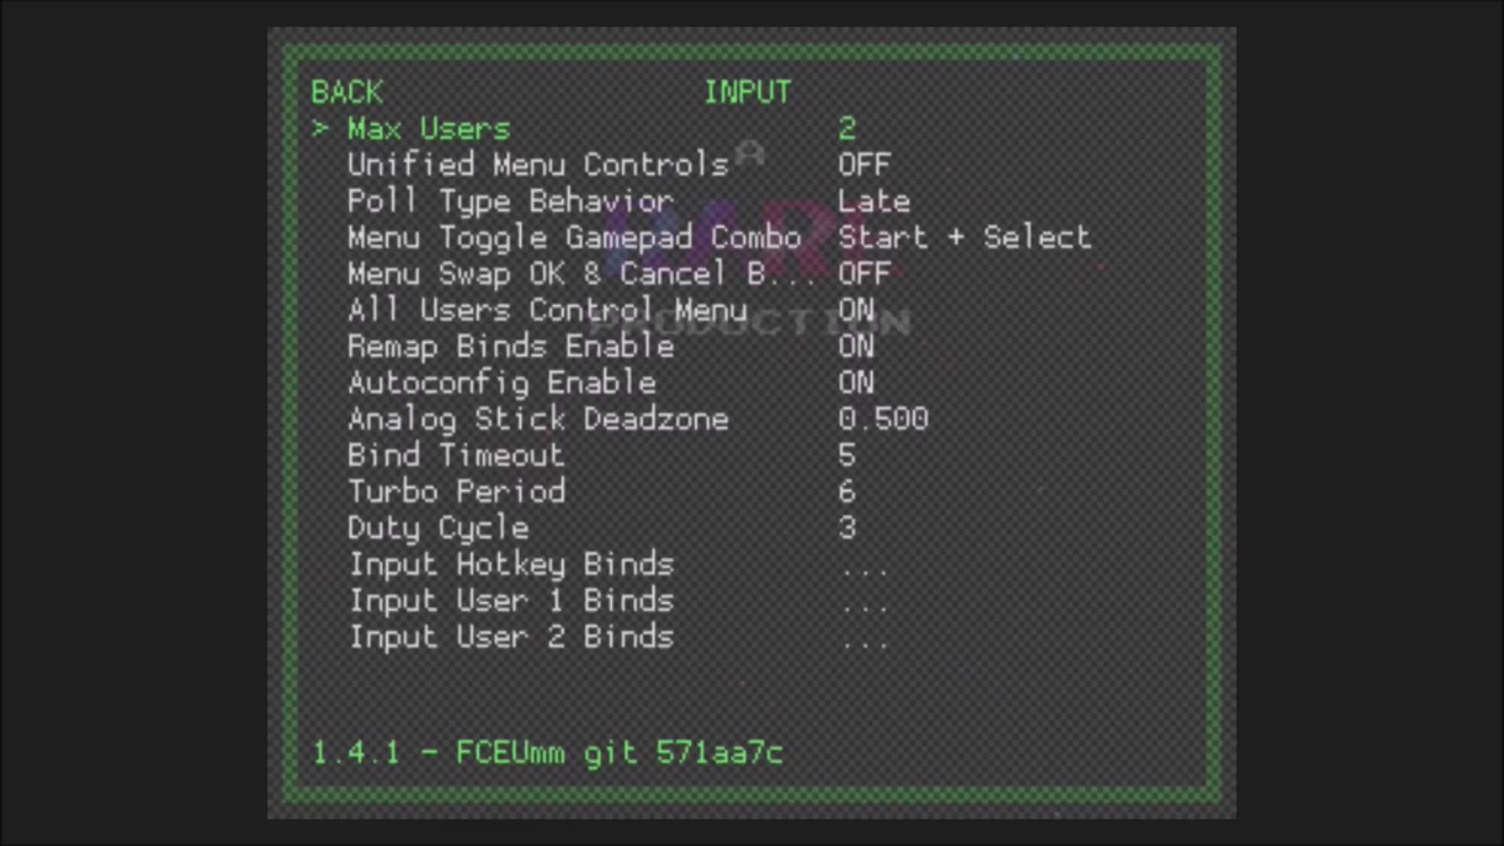
key(Down)
key(Down)
key(Down)
key(Down)
key(Down)
key(Down)
key(Down)
key(Down)
key(Down)
key(Down)
key(Down)
key(Down)
key(Down)
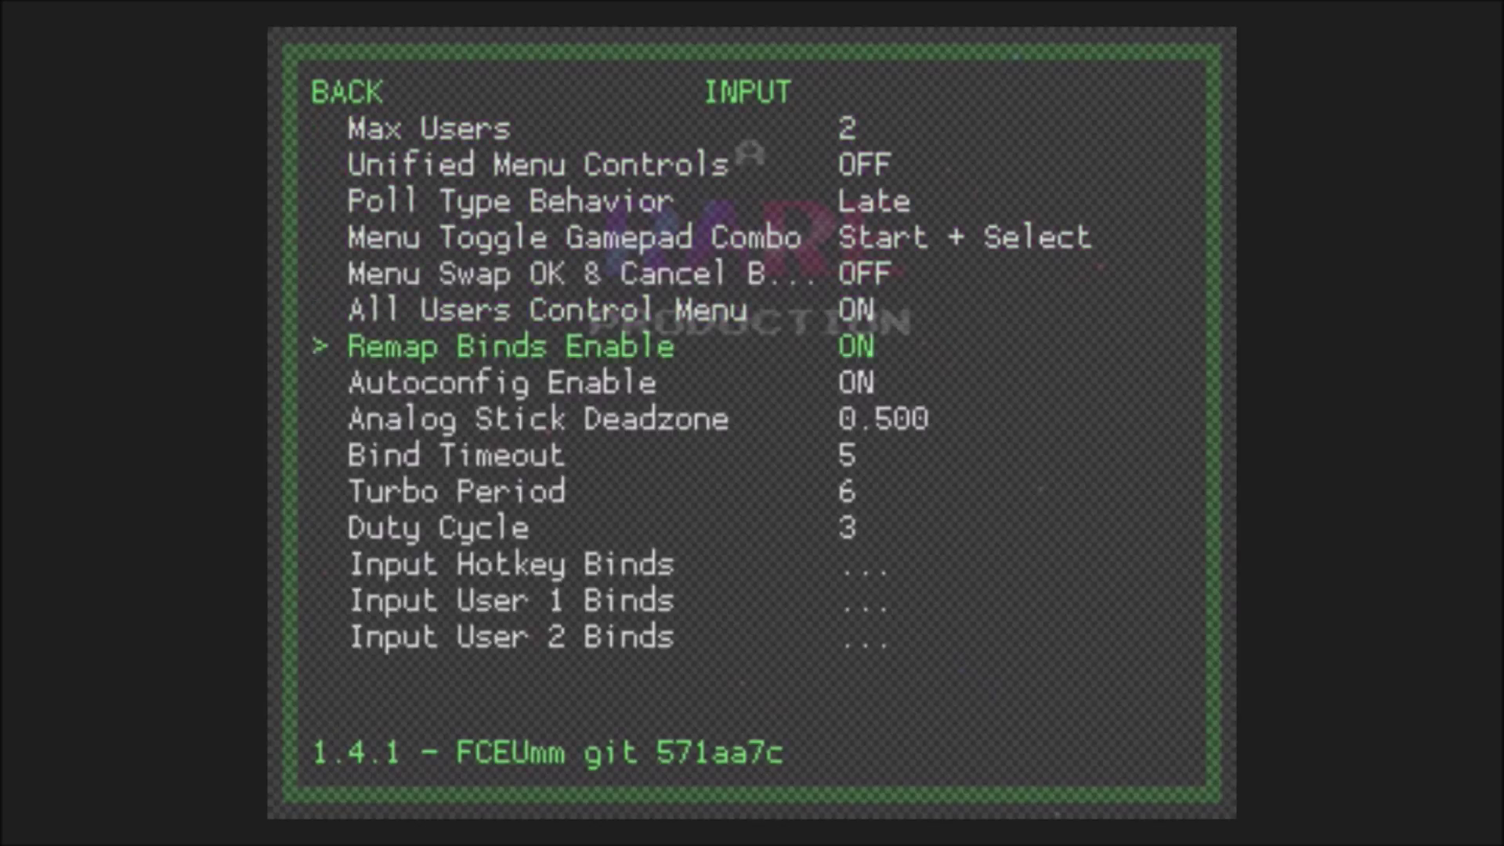
key(Down)
key(Down)
key(Down)
key(Up)
key(Up)
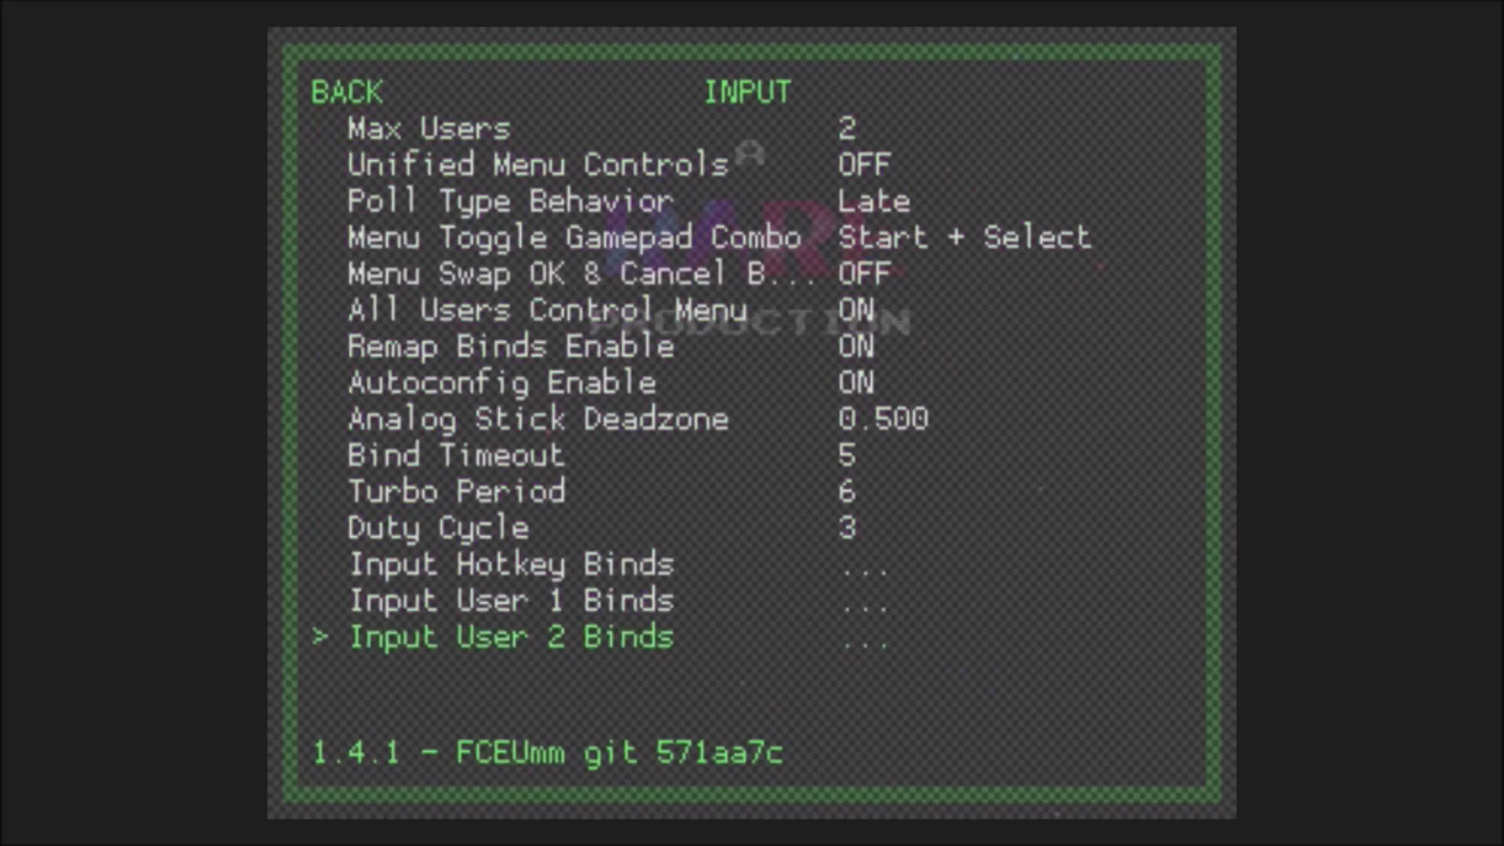
key(Up)
key(Up)
key(Down)
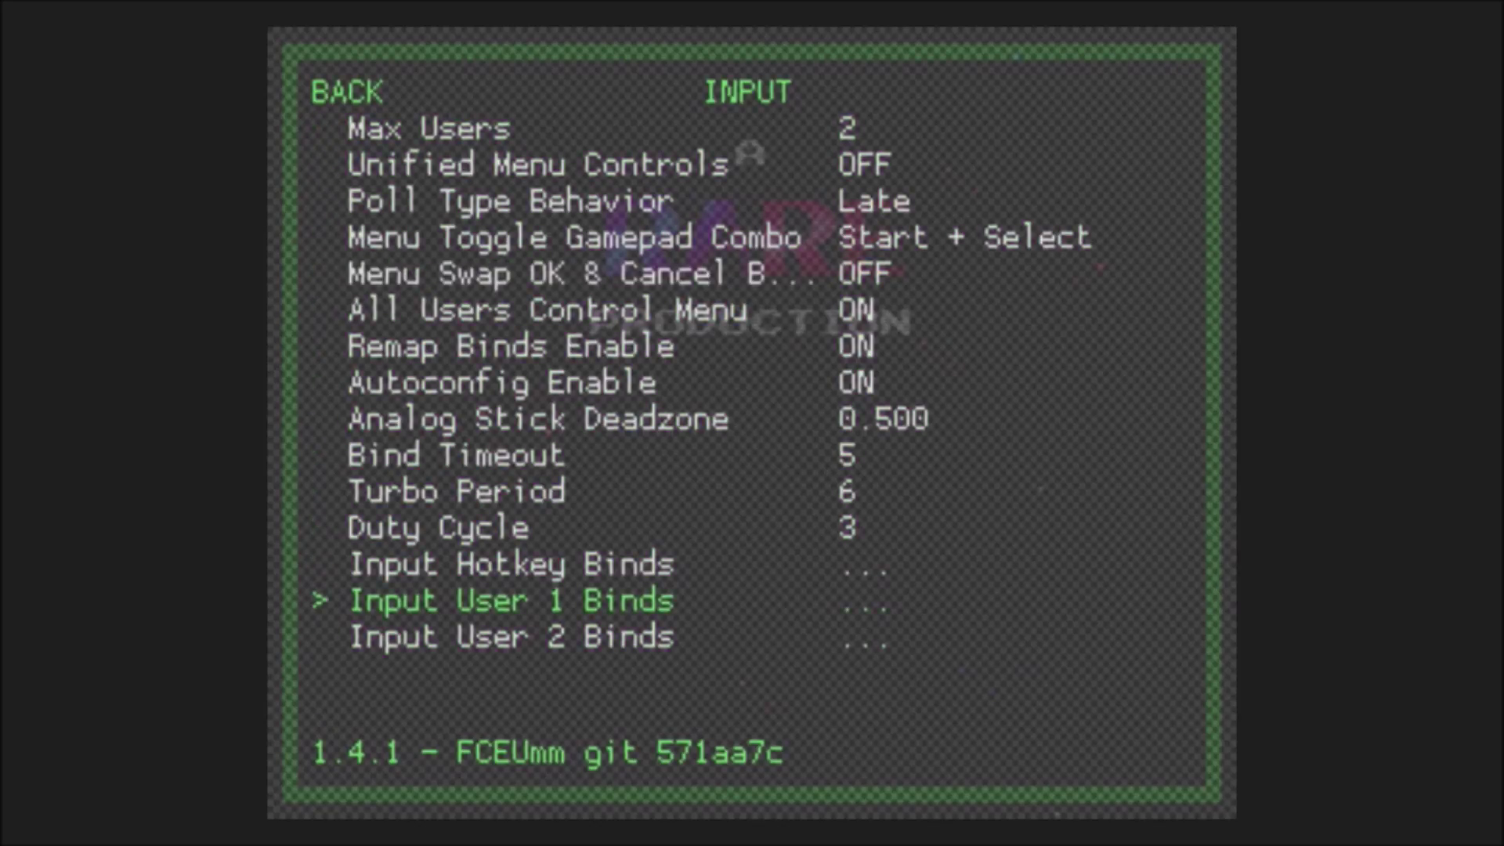
key(Down)
key(Up)
key(Return)
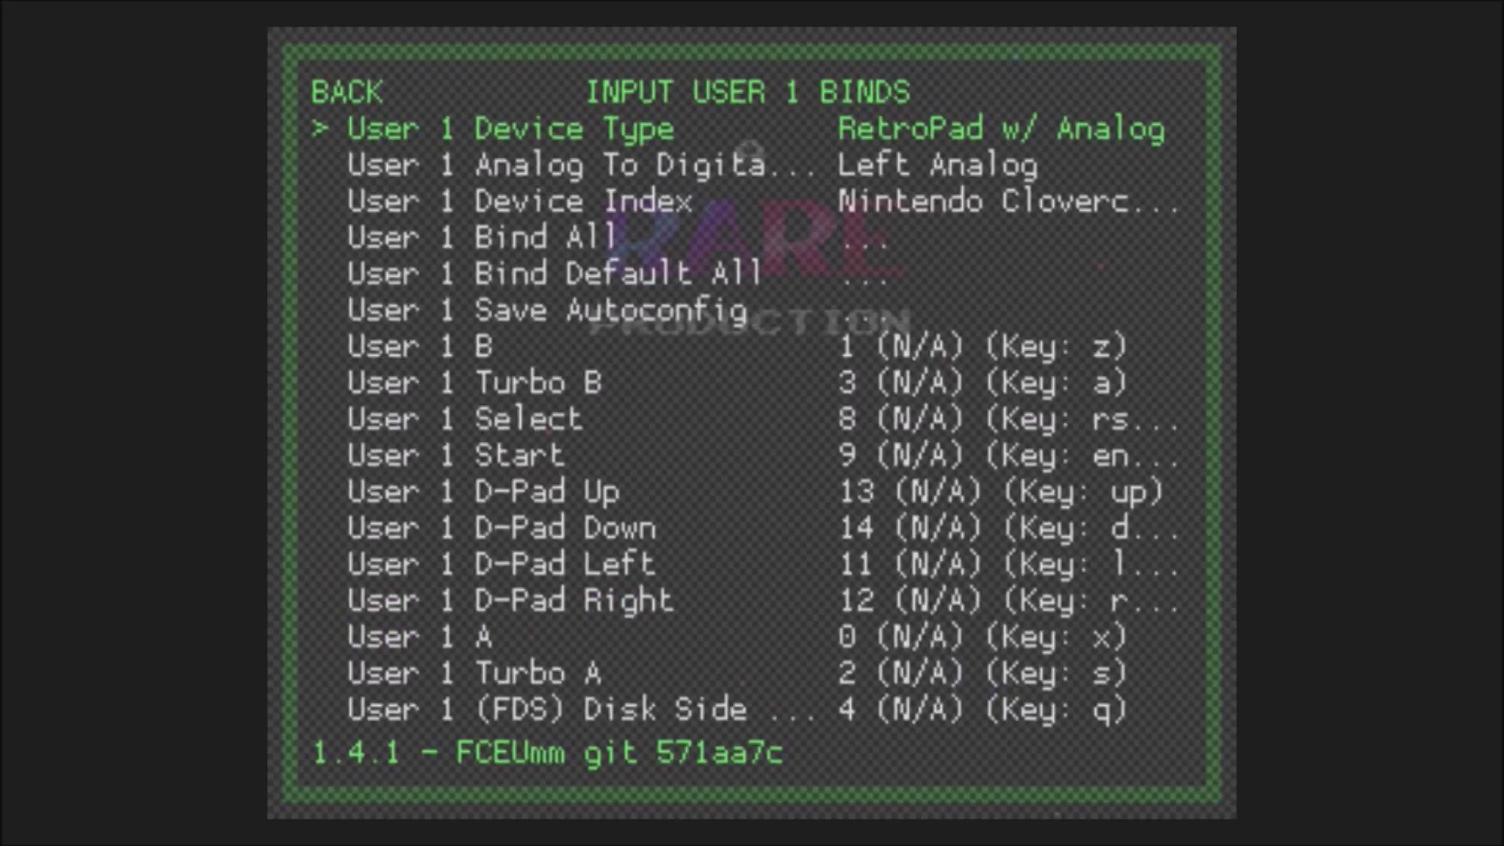
key(Down)
key(Down)
key(Down)
key(Down)
key(Down)
key(Up)
key(Up)
key(Down)
key(Down)
key(Down)
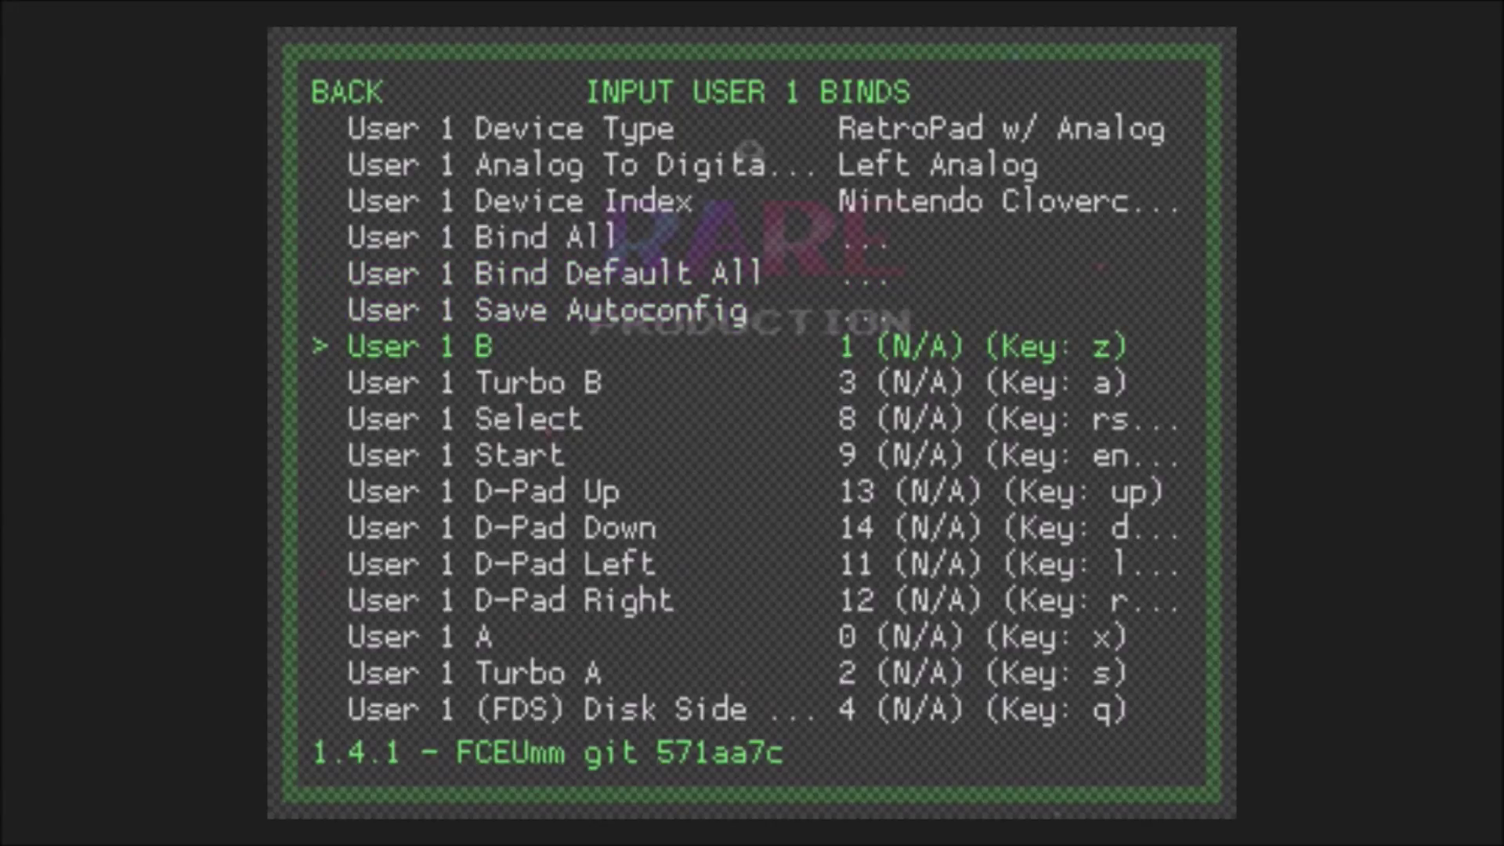
key(Return)
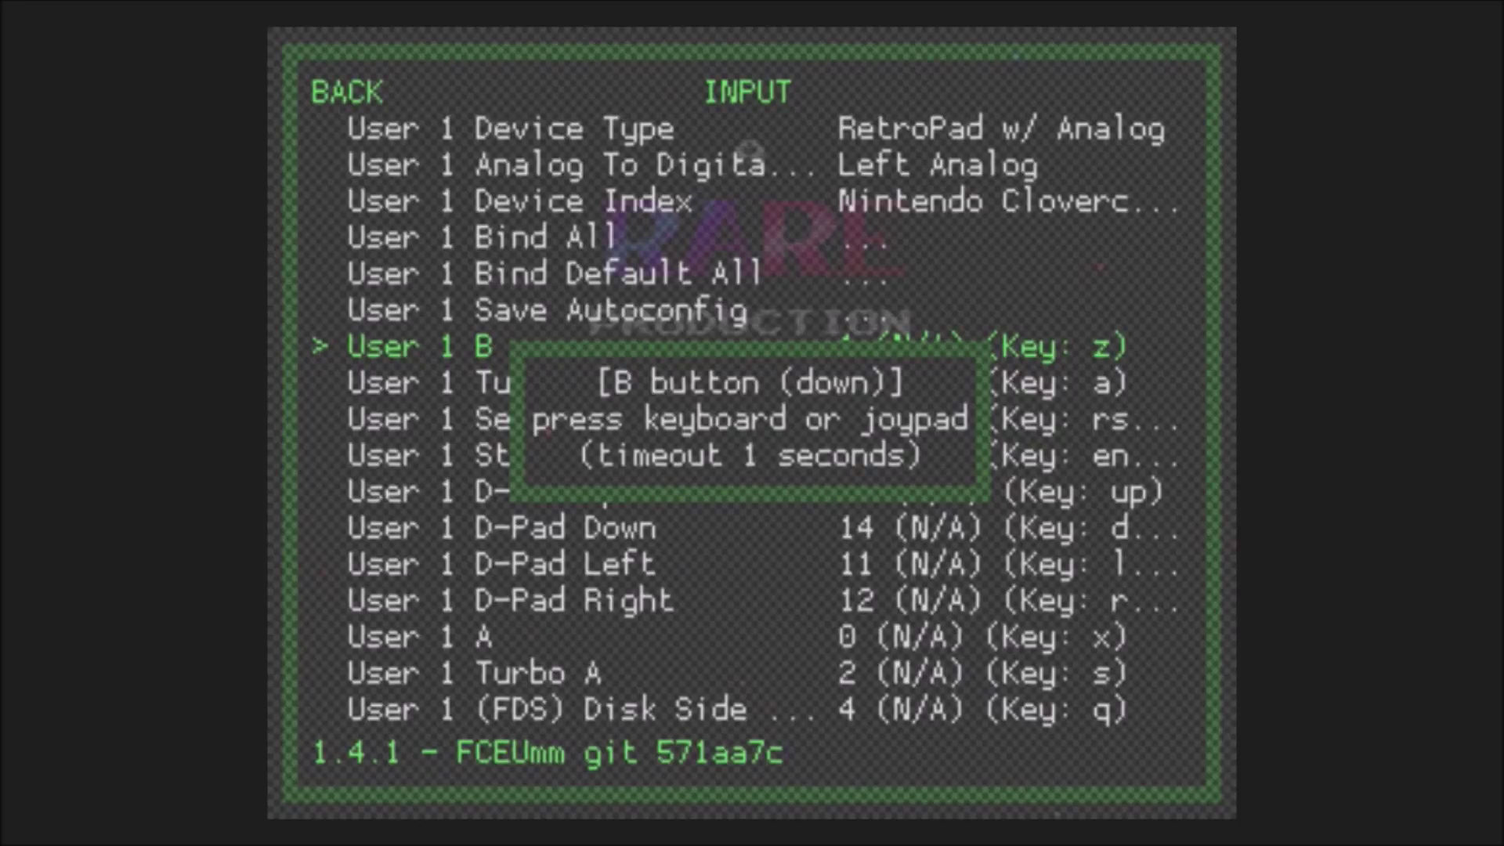
key(Down)
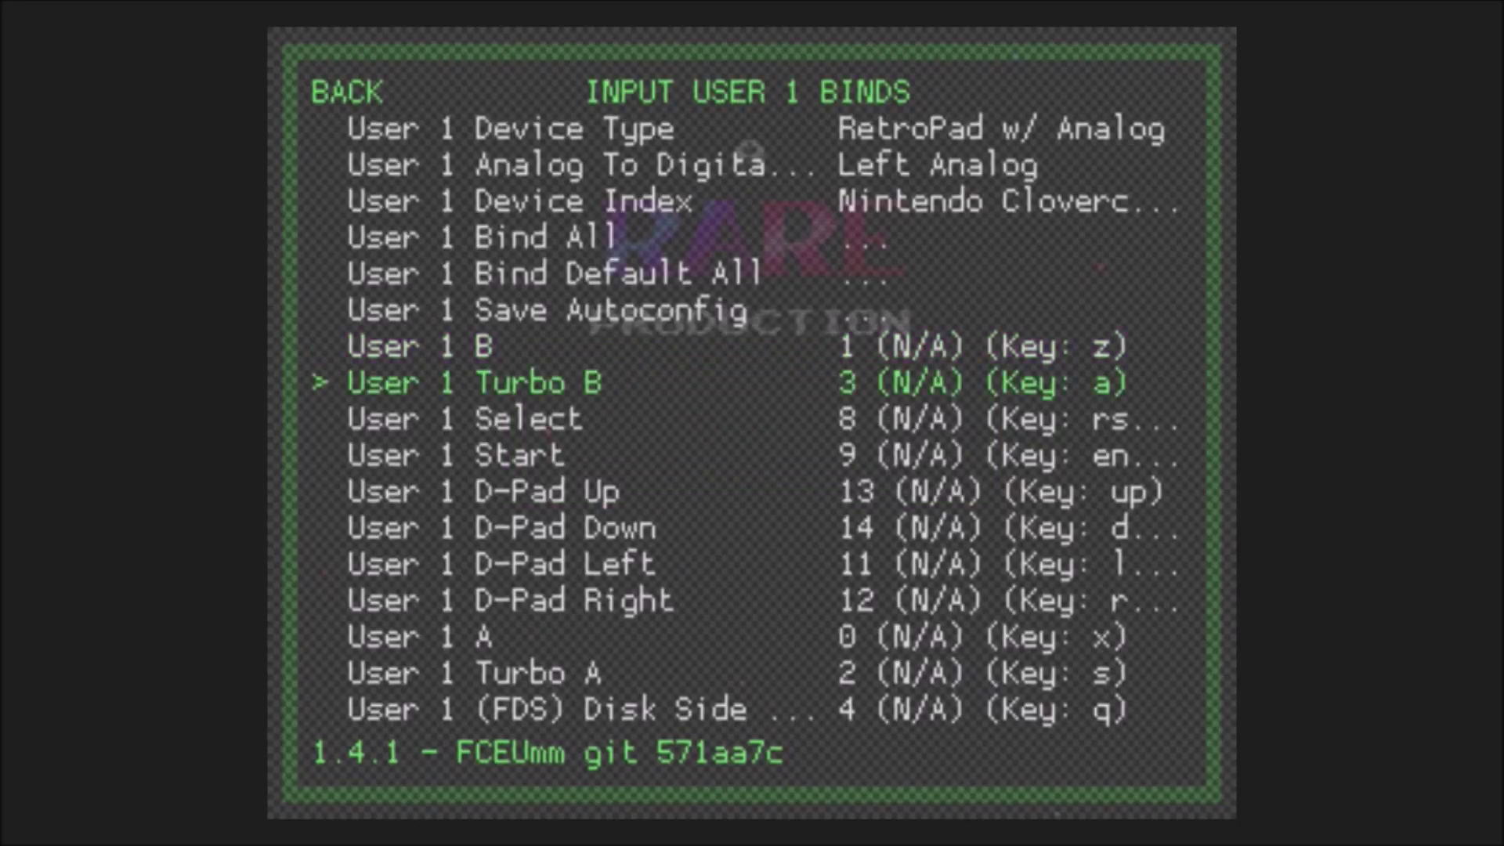
key(Up)
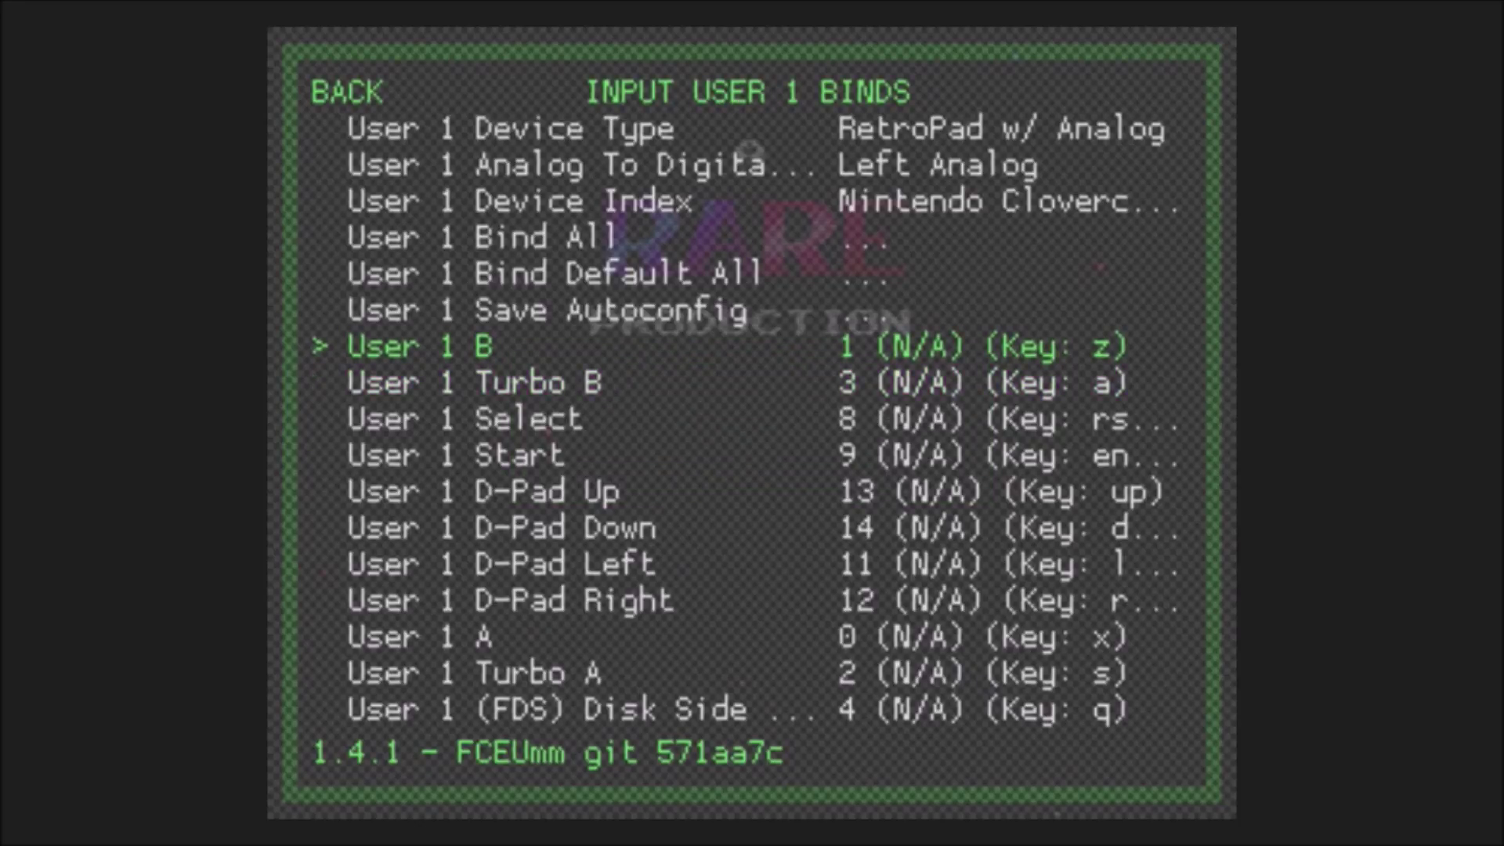
key(Down)
key(Down)
key(Down)
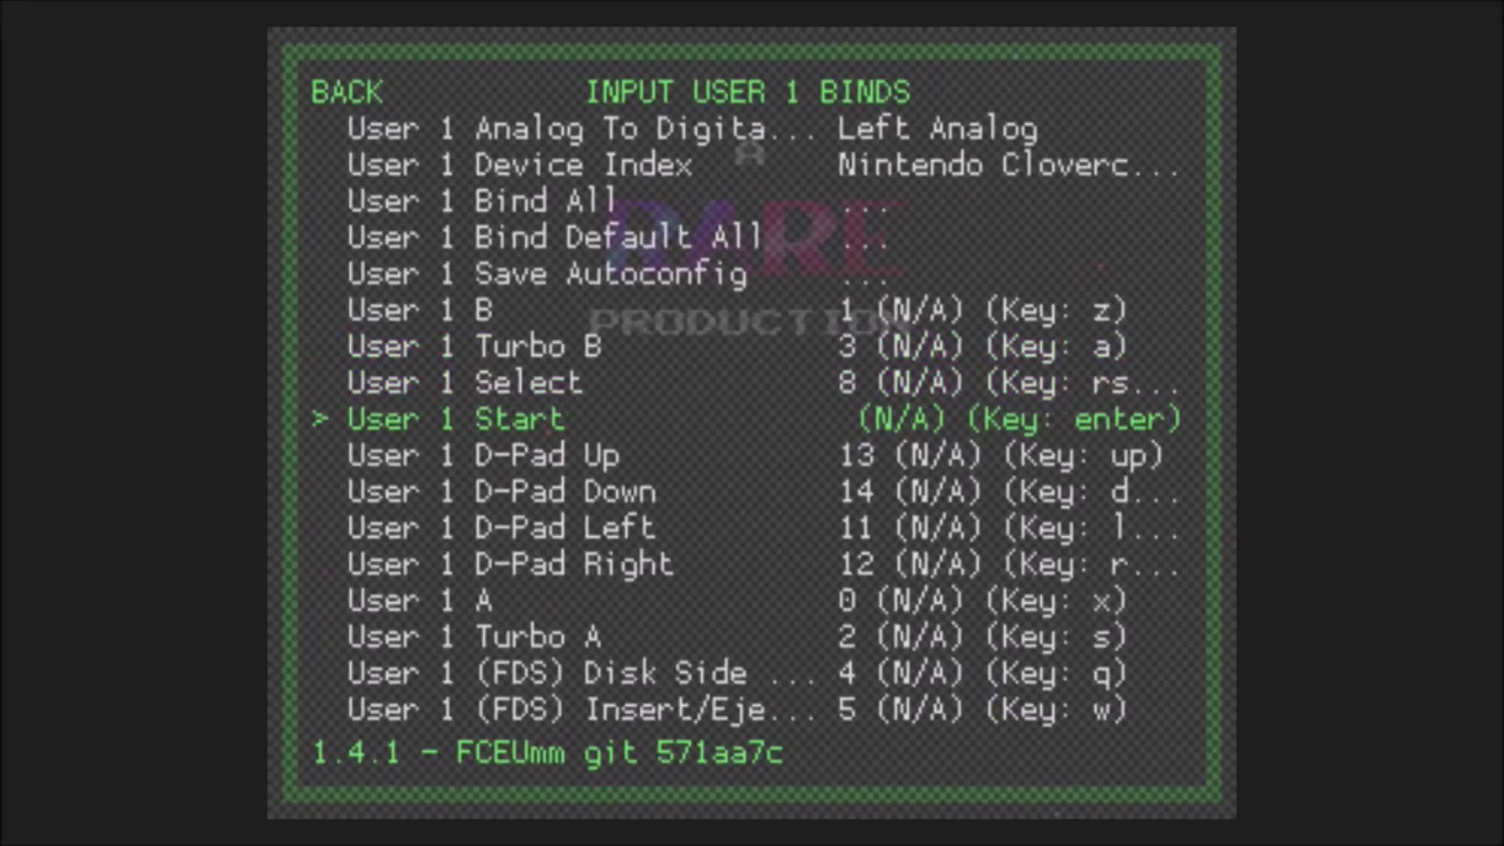
key(Down)
key(Down)
key(Down)
key(Down)
key(Down)
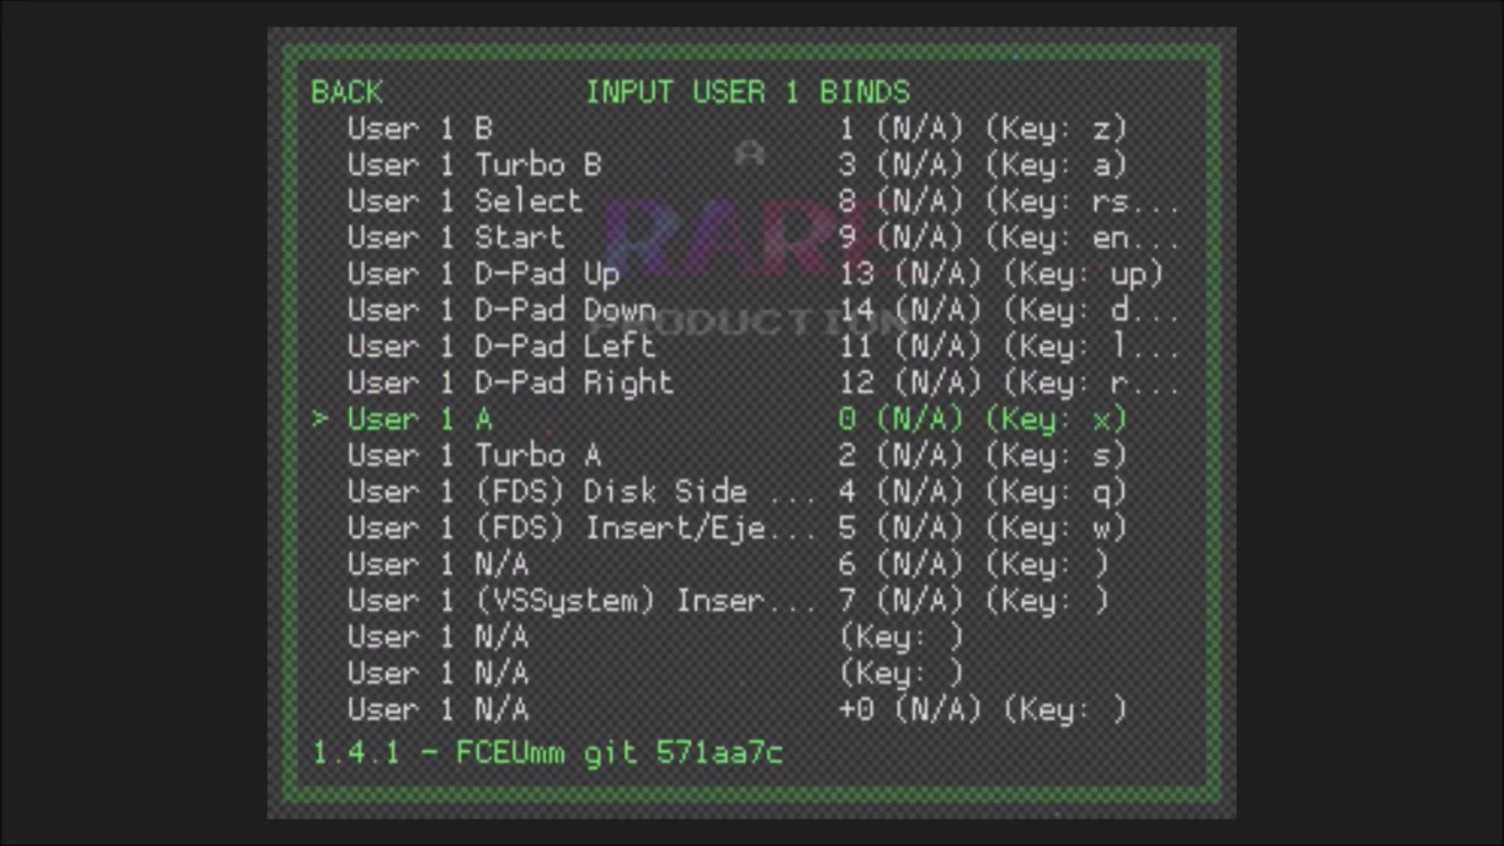
key(Down)
key(Down)
key(Down)
key(Down)
key(Down)
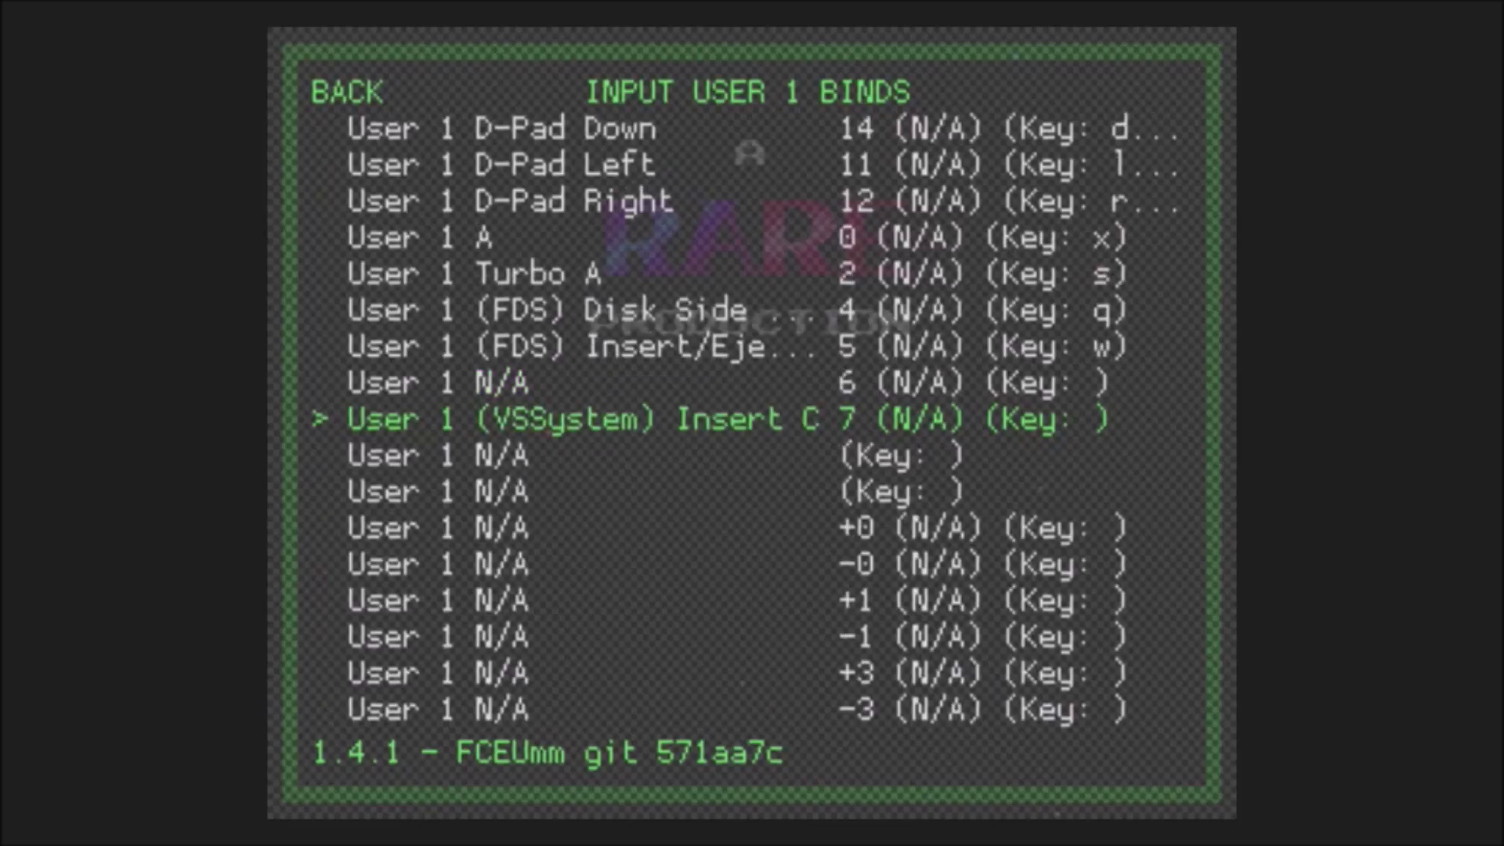
key(Up)
key(Up)
key(Up)
key(Up)
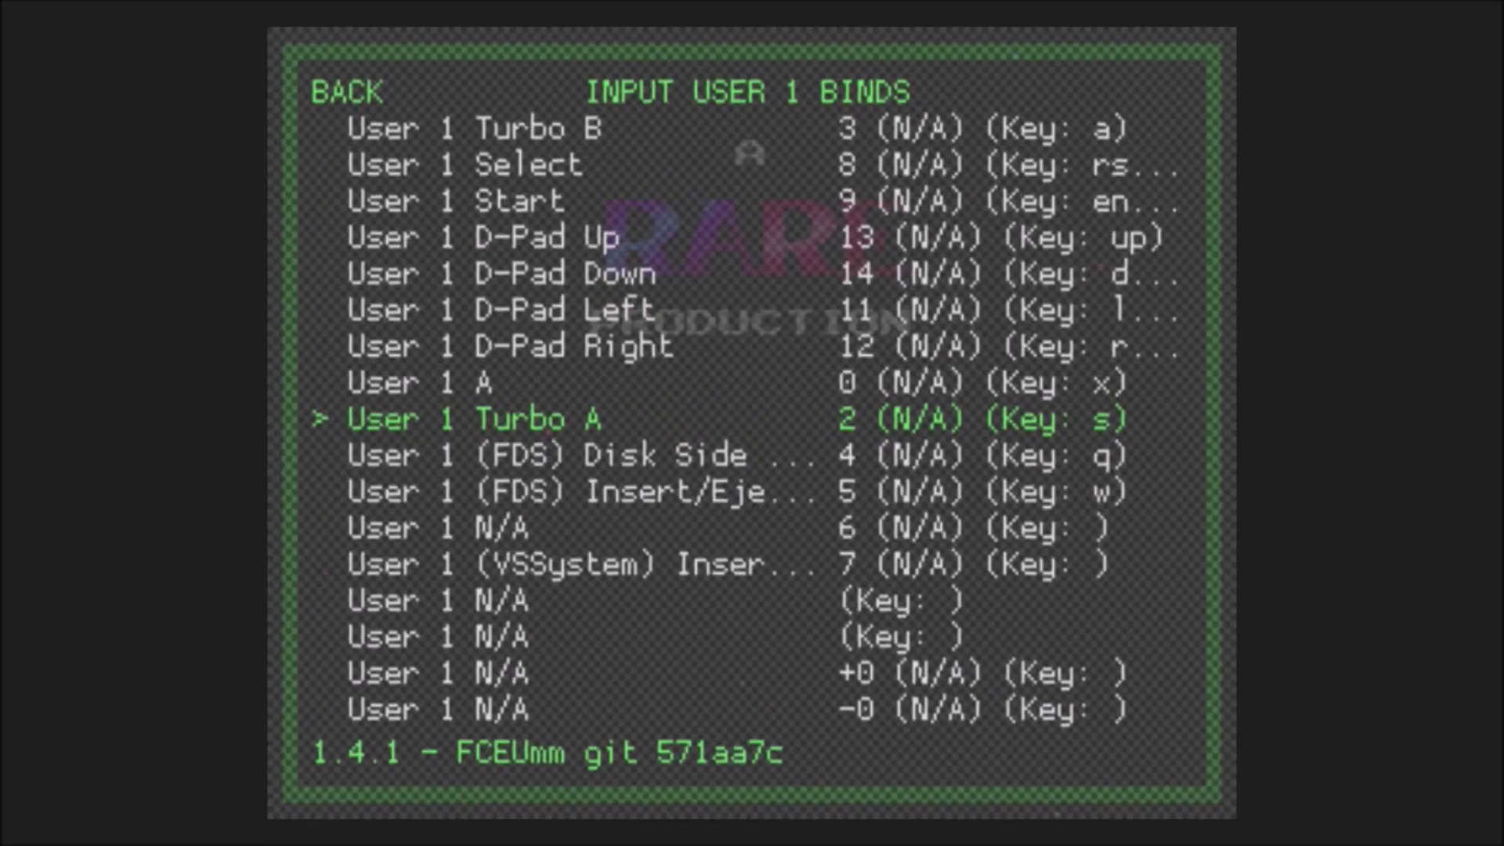
key(BackSpace)
key(BackSpace)
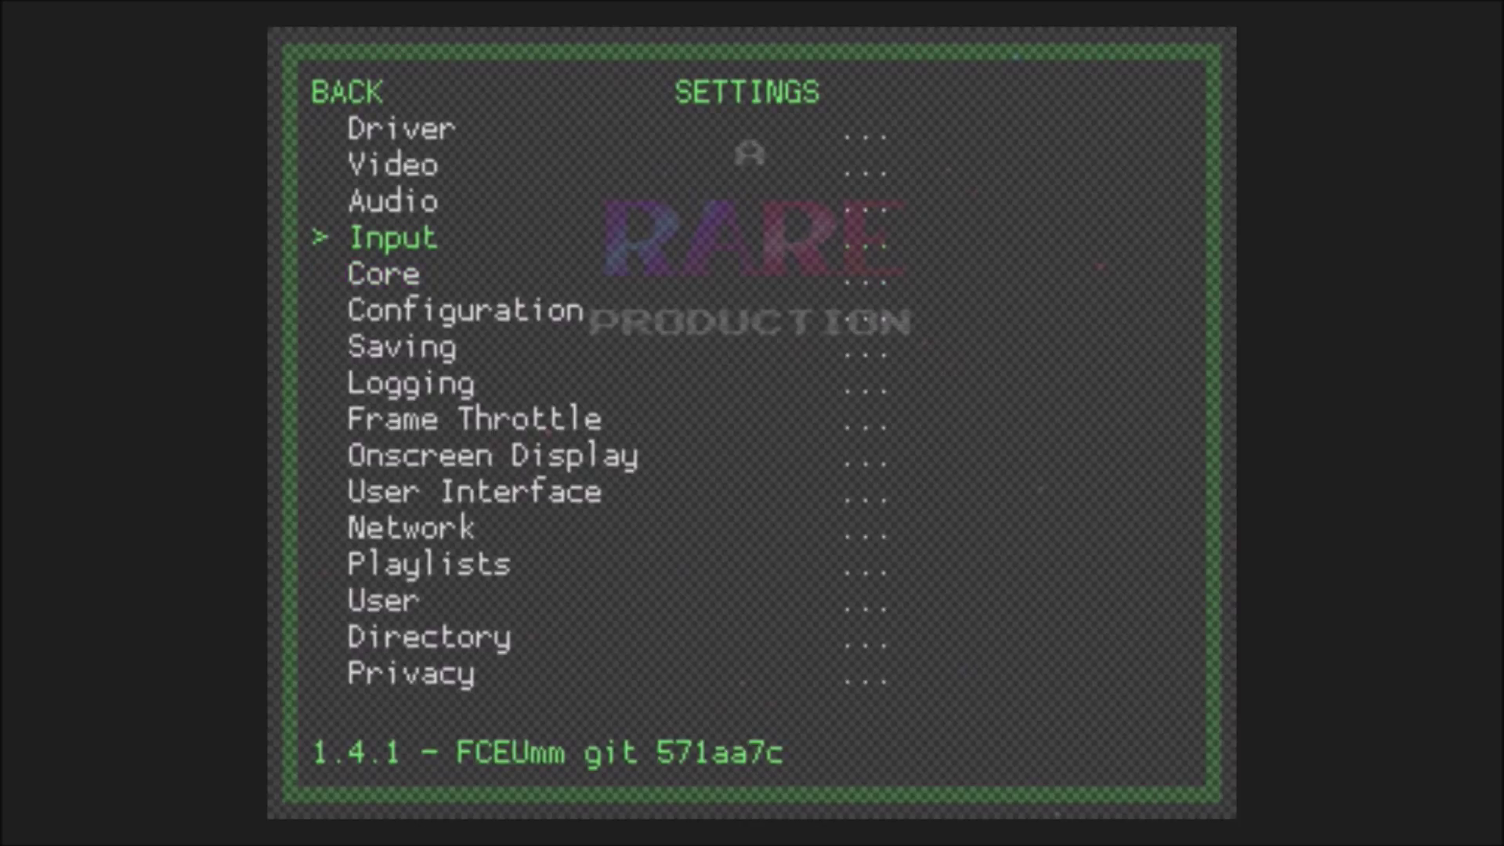
Exit RetroArch to the home library and check Battletoads' suspend point list.
key(BackSpace)
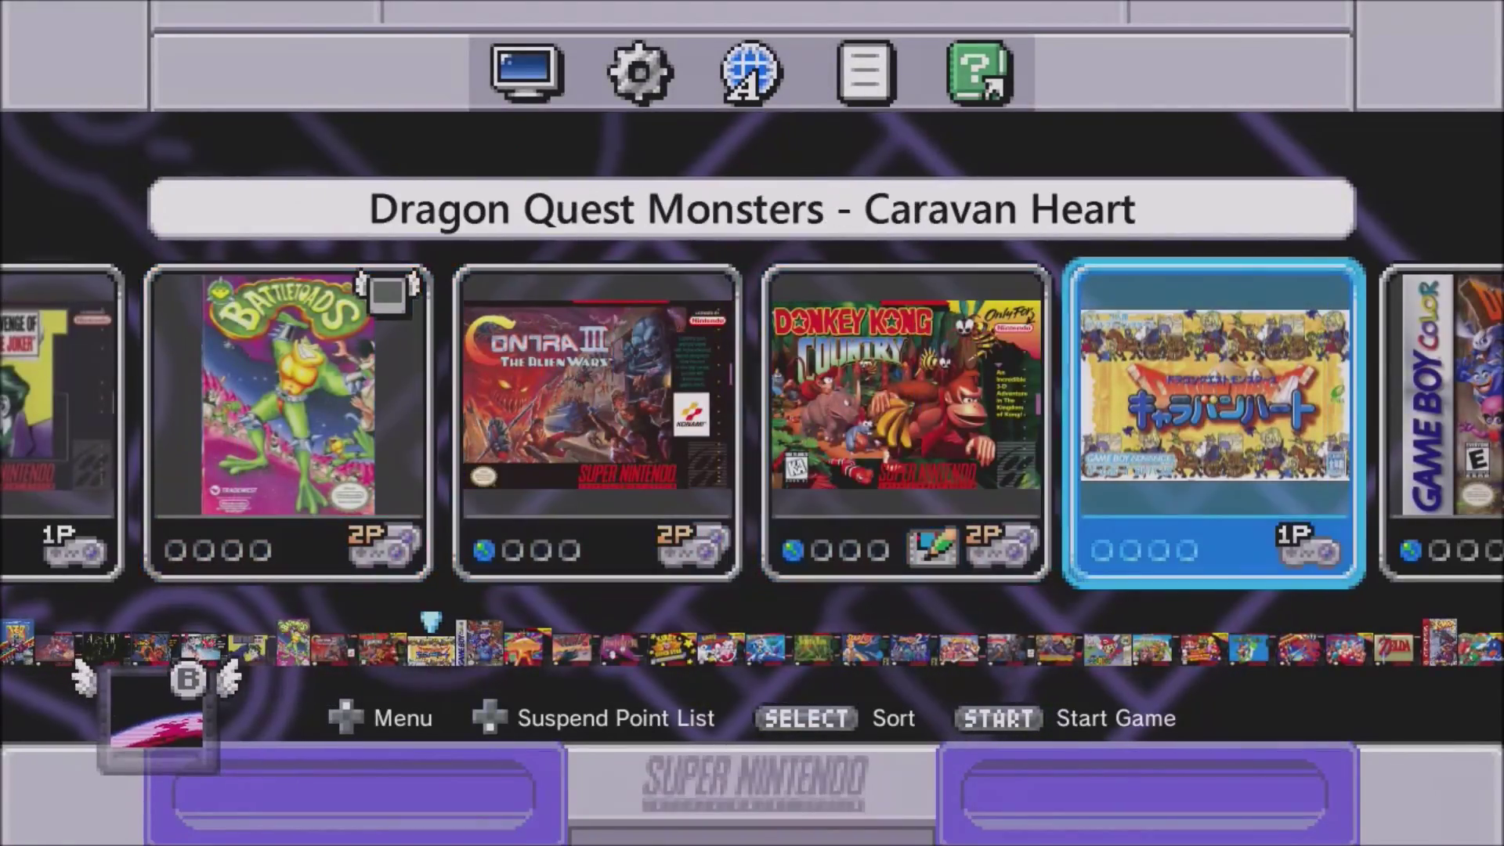
key(Right)
key(Right)
key(Left)
key(Left)
key(Left)
key(Left)
key(Left)
key(Left)
key(Down)
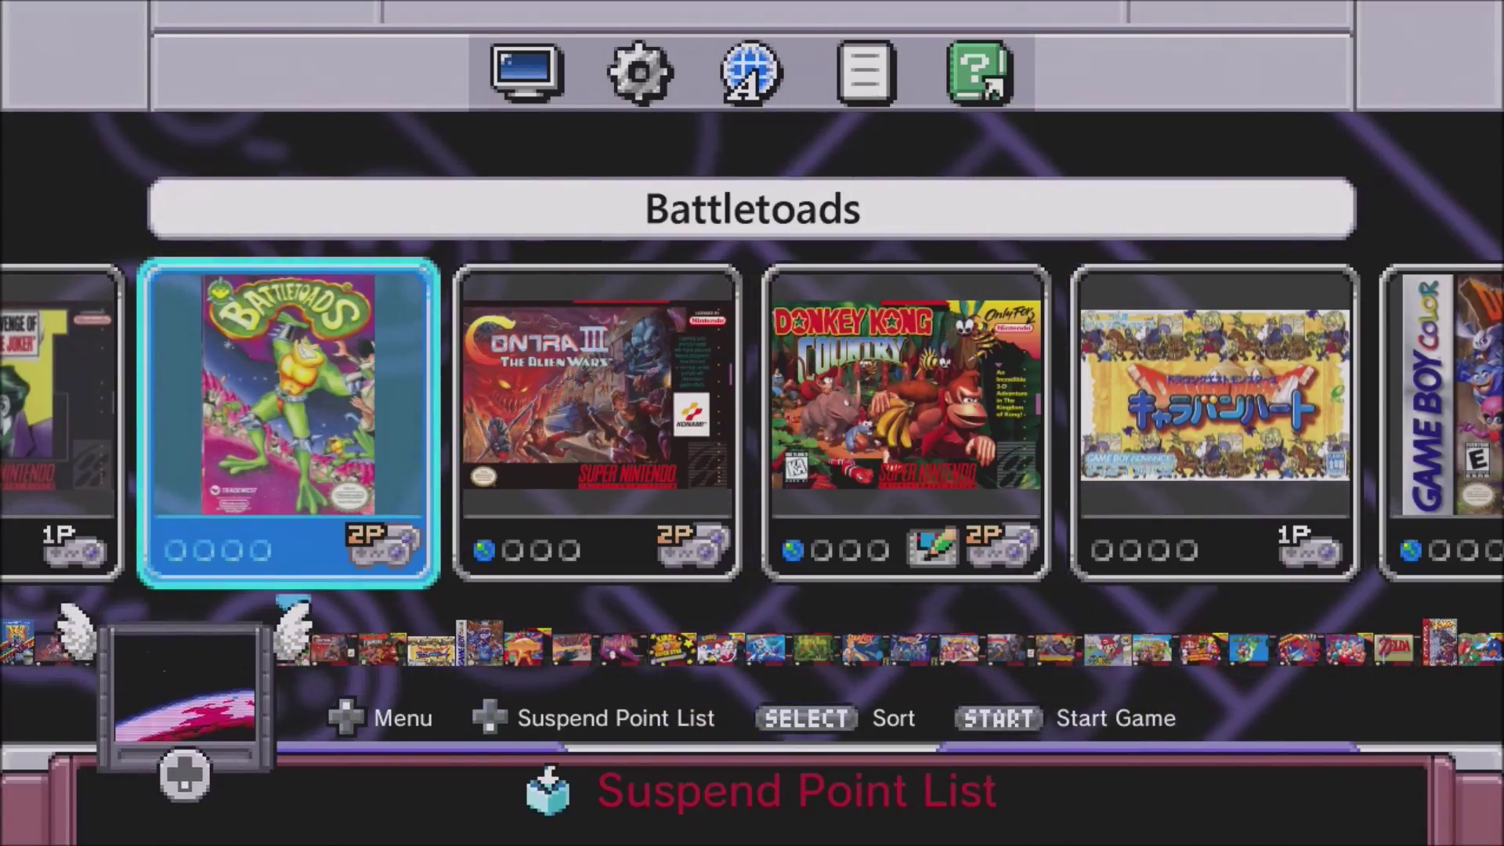
key(Up)
Browse past Donkey Kong Country, Super Castlevania IV, Yoshi's Island, Super Mario Kart, Super Punch-Out!! and 720° to Aladdin.
key(Right)
key(Right)
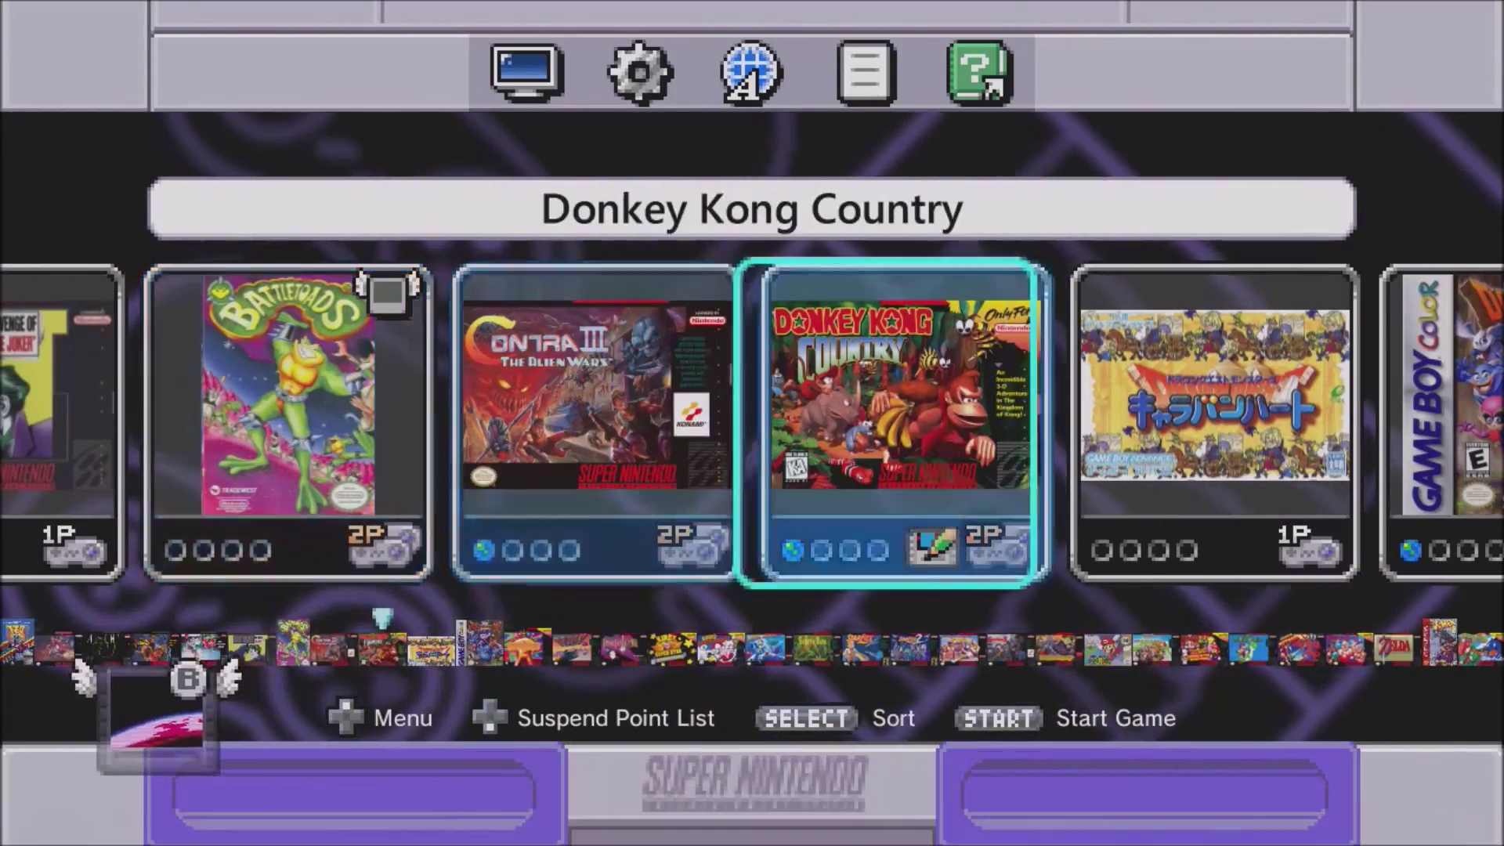
key(Right)
key(Right)
key(Right)
key(Right)
key(Right)
key(Right)
key(Right)
key(Right)
key(Right)
key(Right)
key(Right)
key(Right)
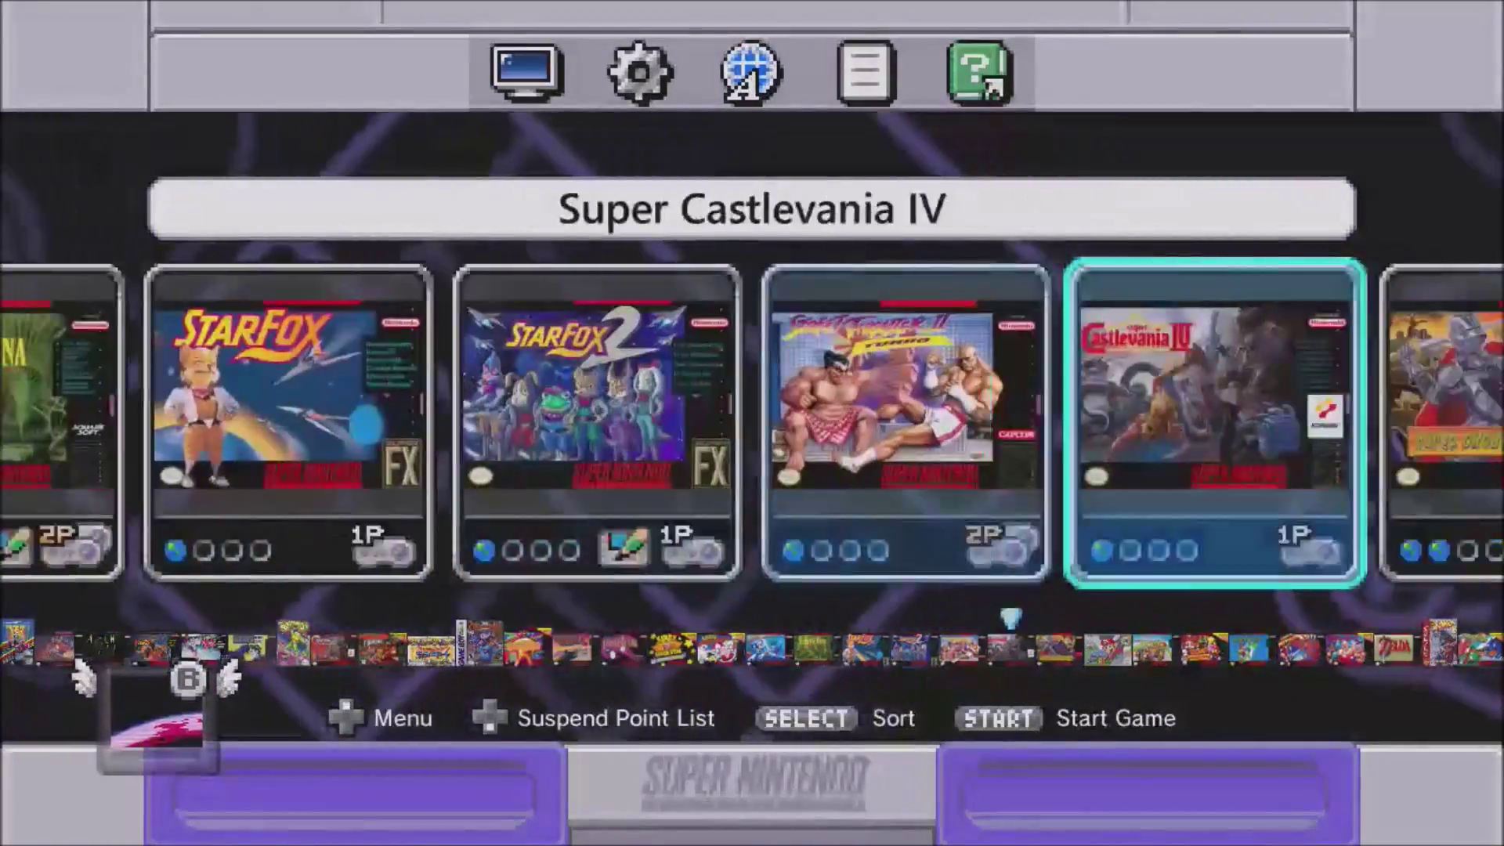
key(Right)
key(Right)
key(Right)
key(Right)
key(Right)
key(Right)
key(Right)
key(Right)
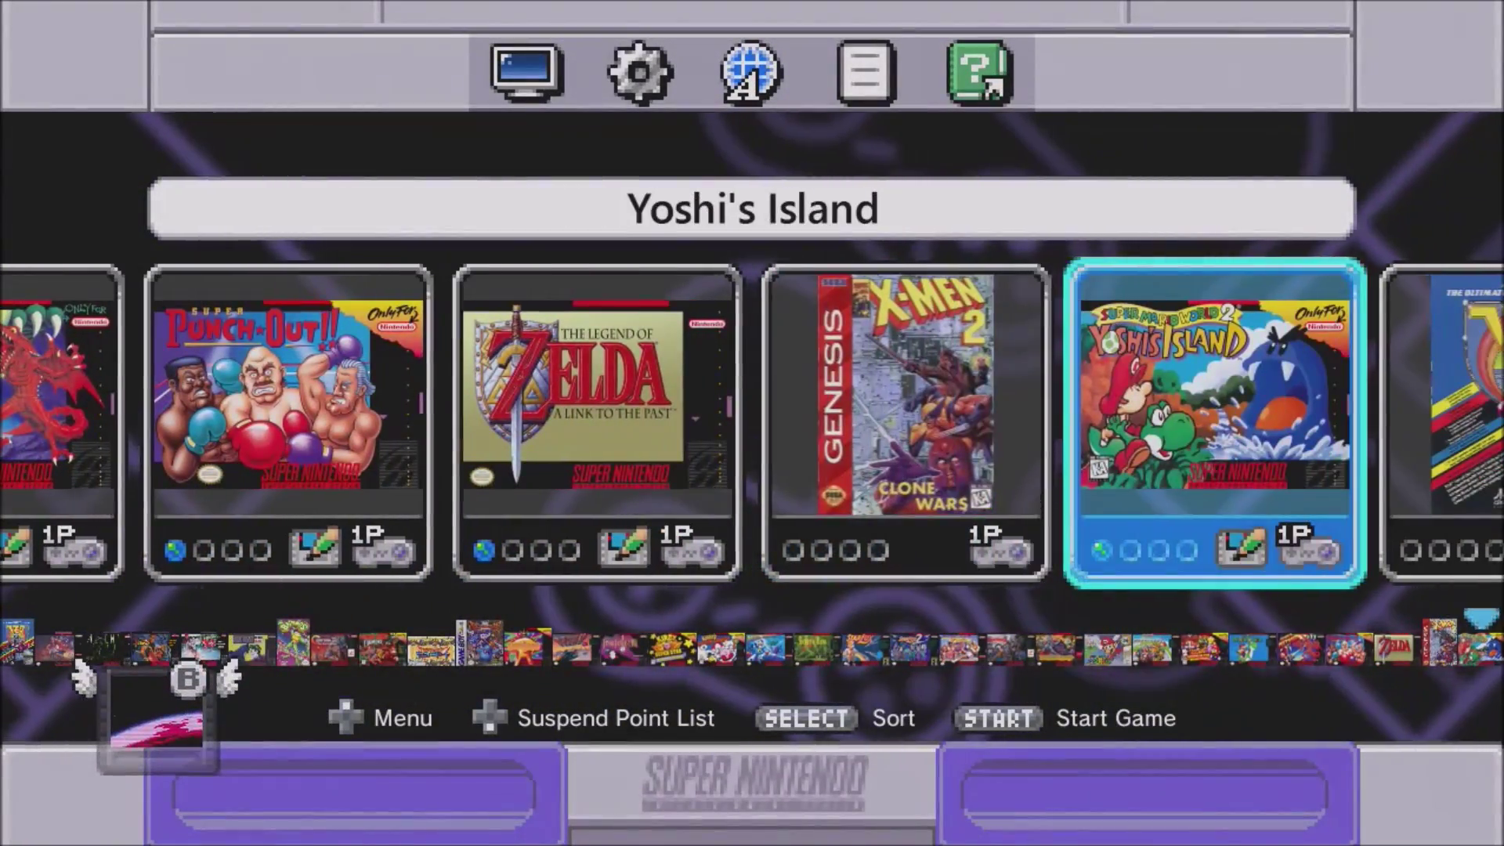
key(Left)
key(Left)
key(Left)
key(Left)
key(Left)
key(Left)
key(Left)
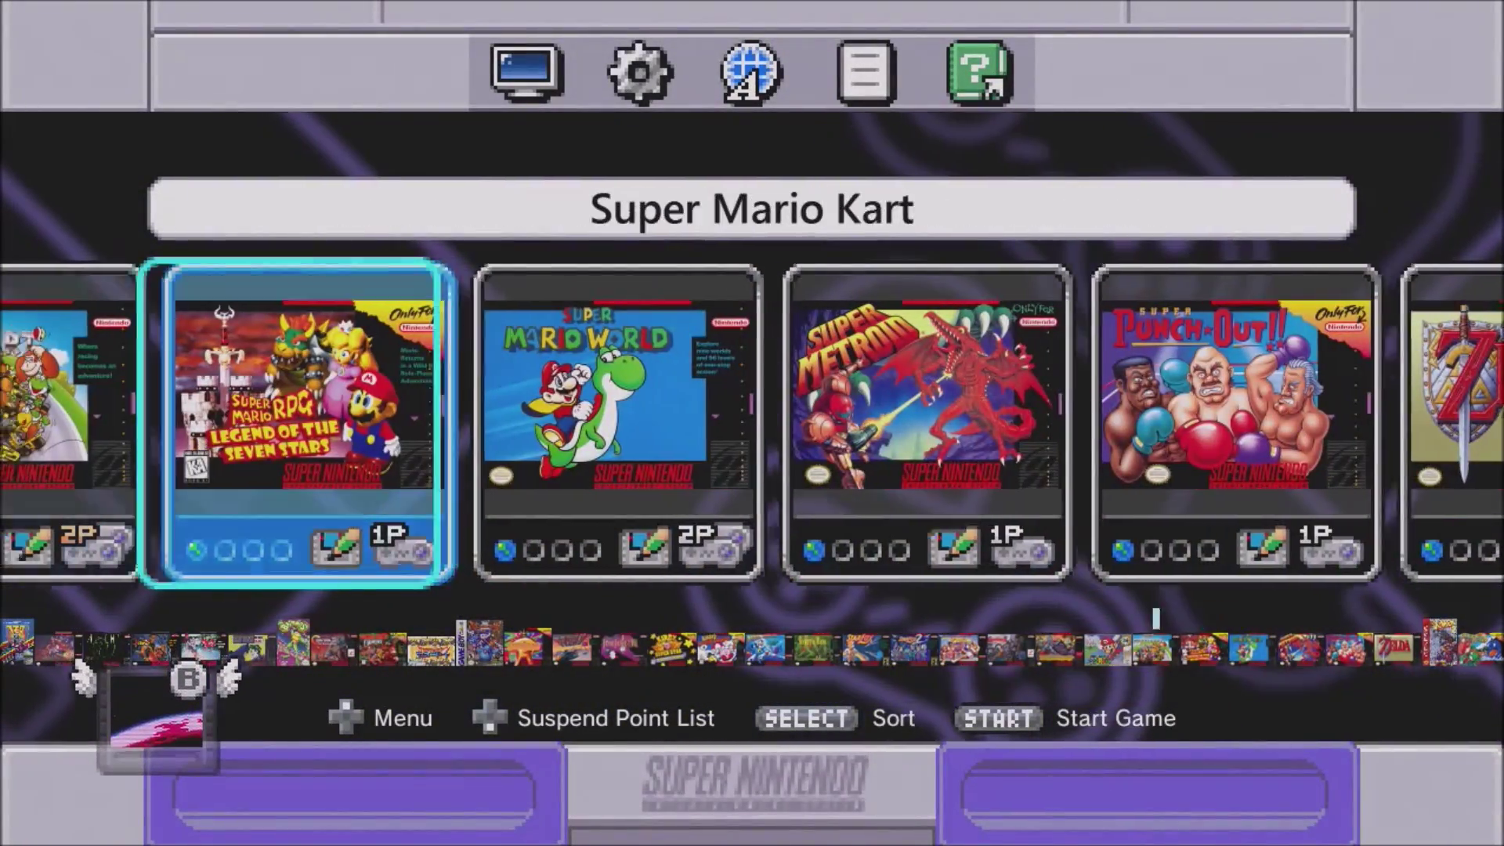
key(Left)
key(Left)
key(Left)
key(Left)
key(Right)
key(Right)
key(Right)
key(Right)
key(Right)
key(Right)
key(Right)
key(Right)
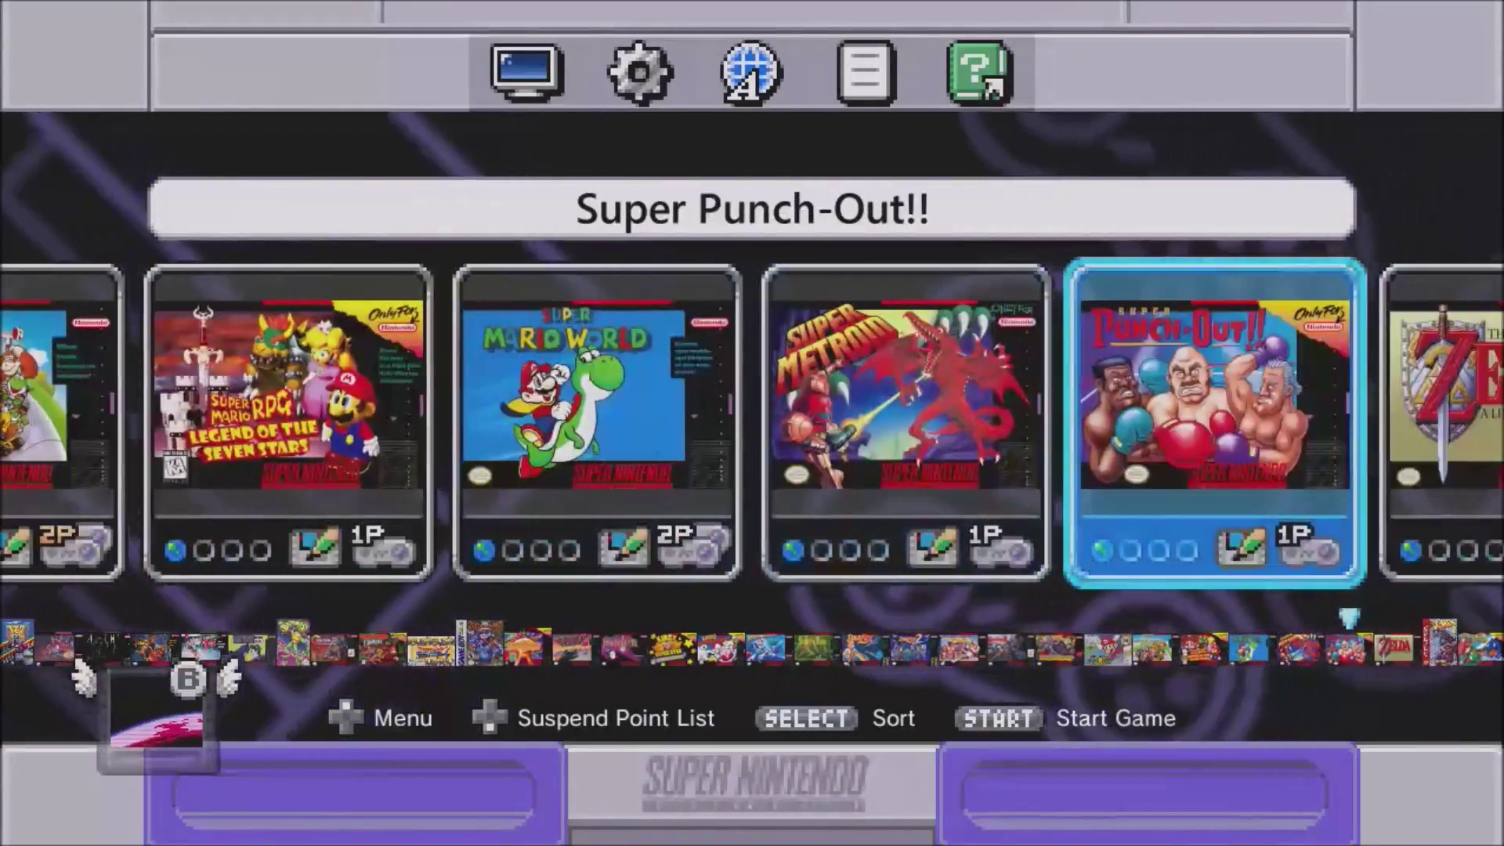
key(Left)
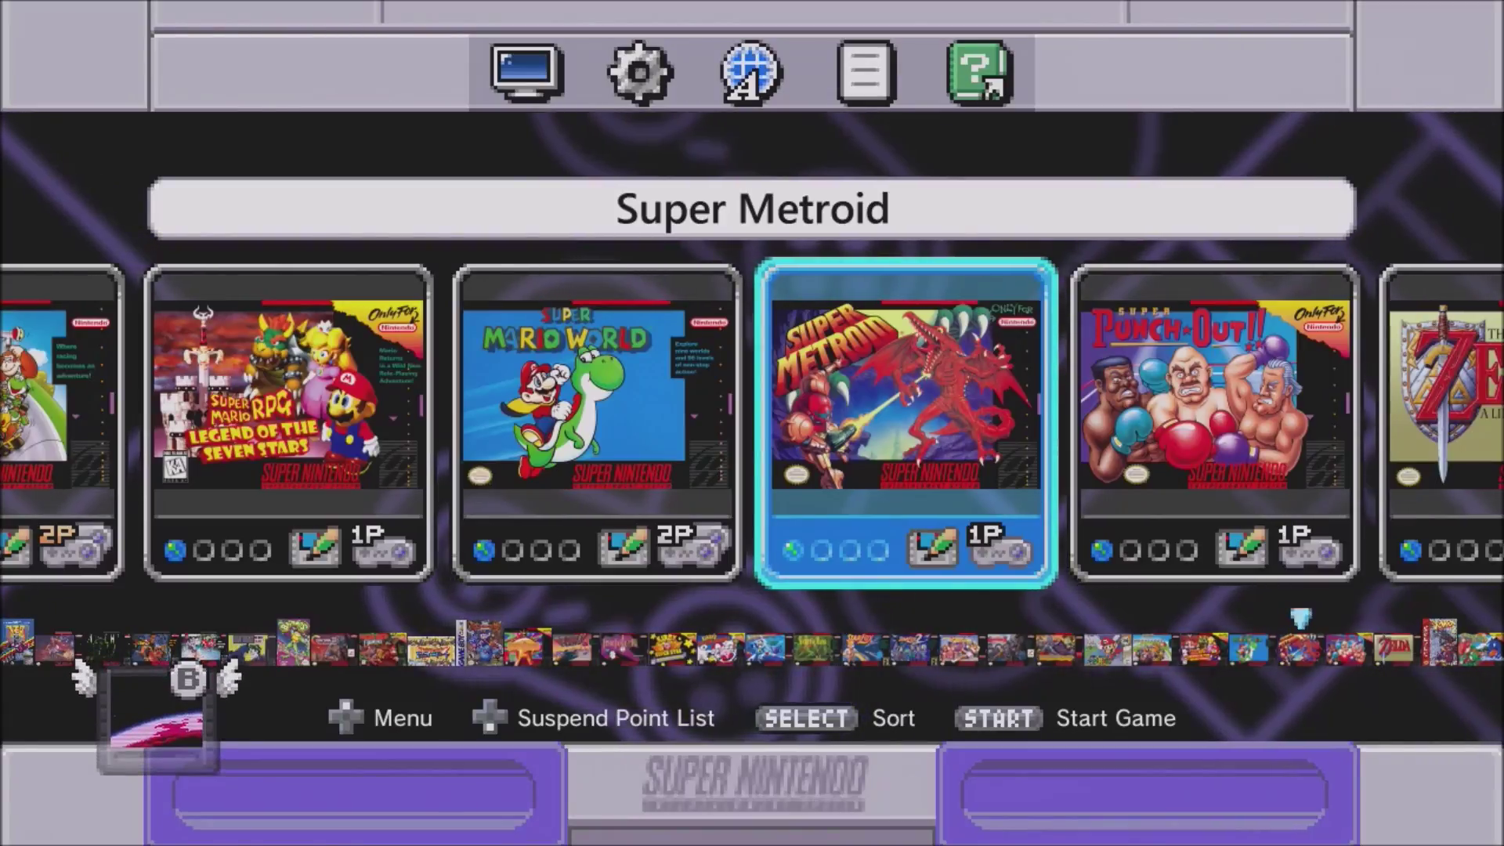
key(Right)
key(Right)
key(Right)
key(Right)
key(Right)
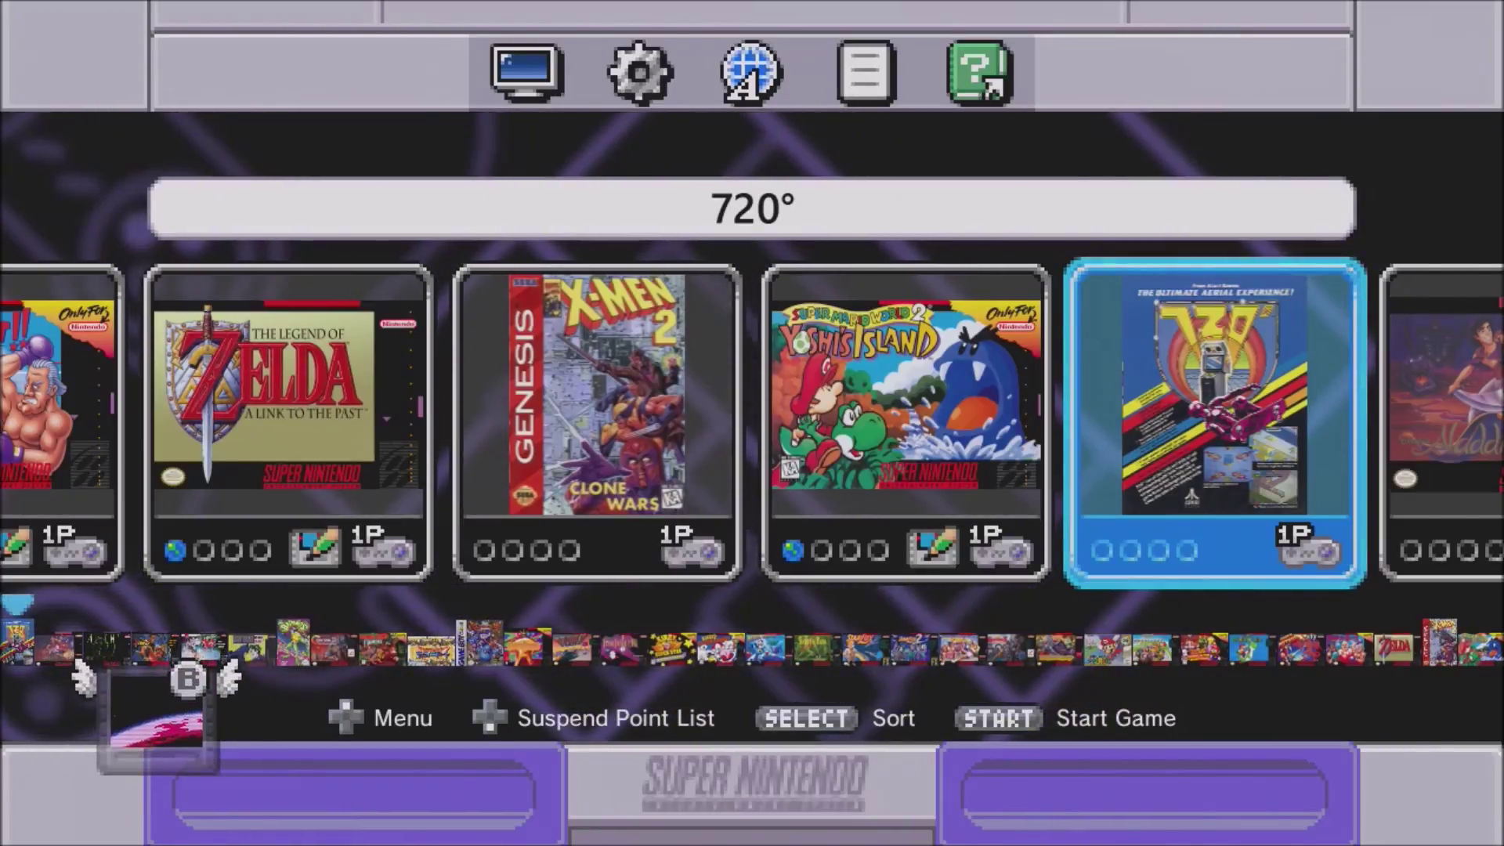
key(Right)
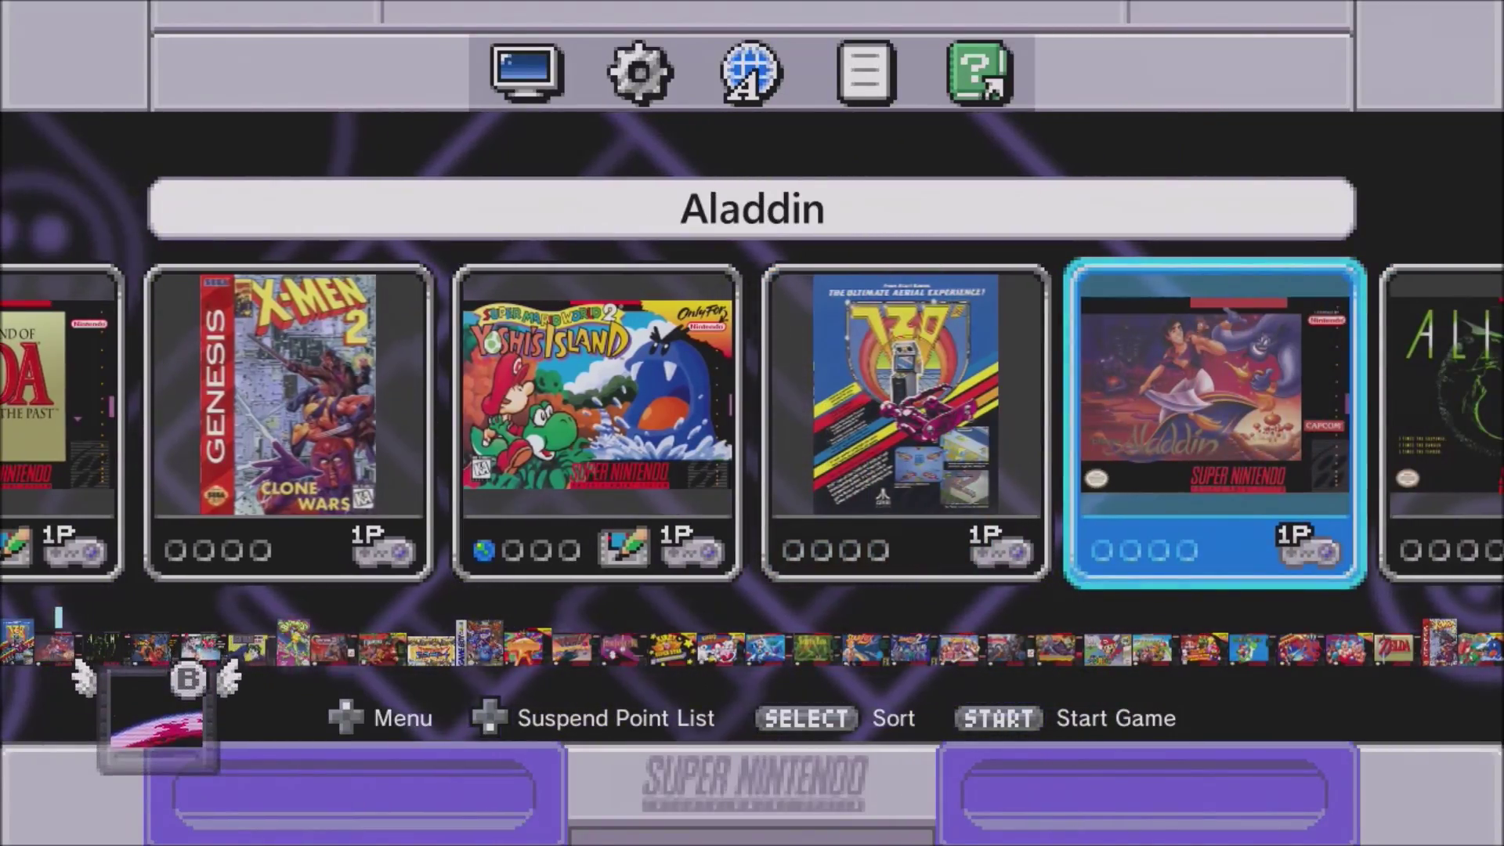